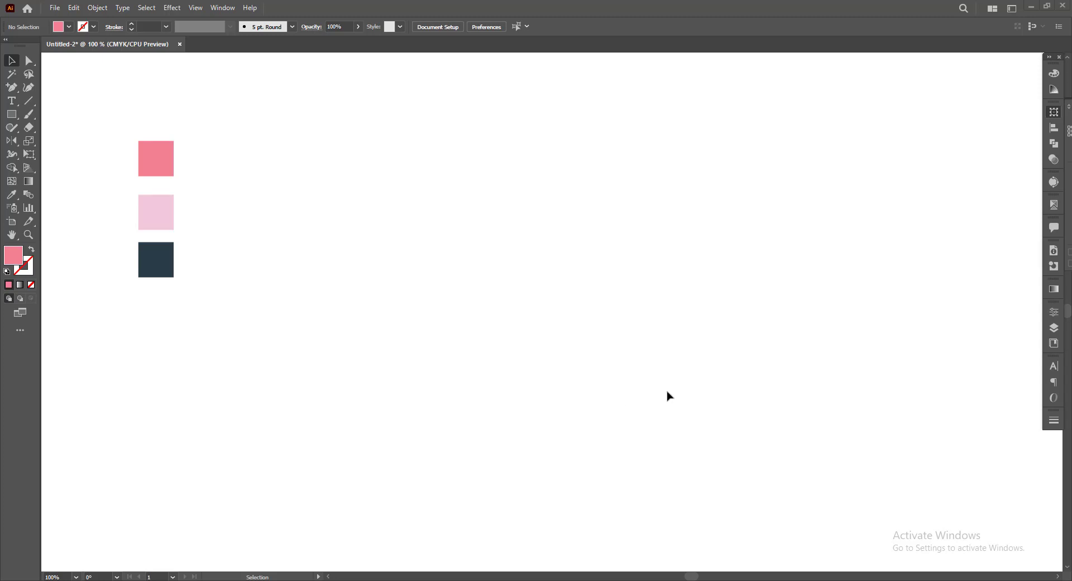
Show the rulers and set the ruler units to inches.
{"action": "left_click_drag", "start_coordinate": [668, 395], "coordinate": [630, 392]}
{"action": "key", "text": "m"}
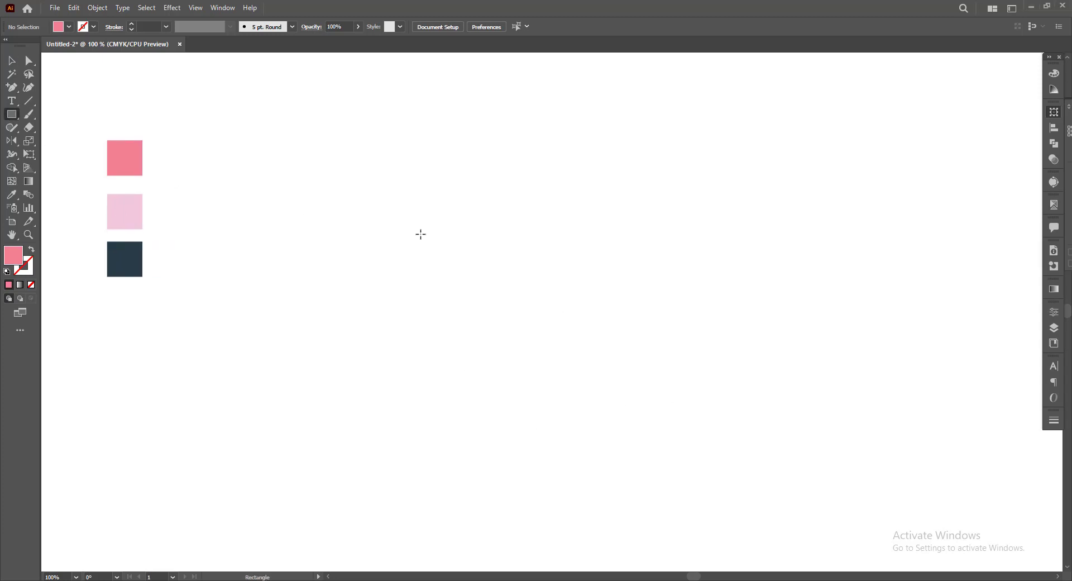
{"action": "left_click", "coordinate": [421, 234]}
{"action": "left_click", "coordinate": [460, 469]}
{"action": "key", "text": "ctrl+r"}
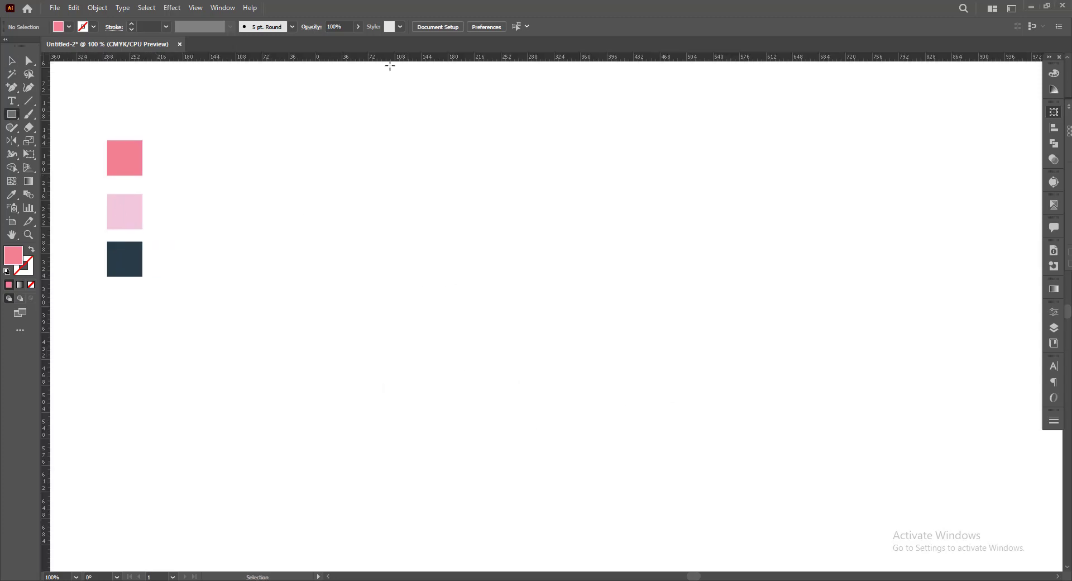
{"action": "right_click", "coordinate": [376, 57]}
{"action": "left_click", "coordinate": [402, 100]}
Draw an 8 × 11 in rectangle.
{"action": "left_click", "coordinate": [397, 233]}
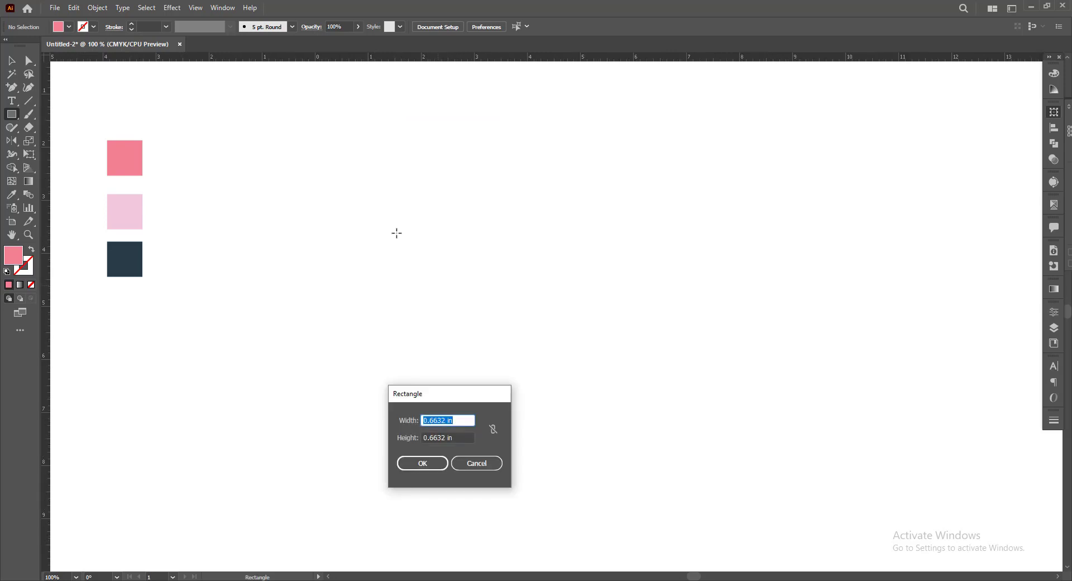
{"action": "type", "text": "8"}
{"action": "key", "text": "Tab"}
{"action": "type", "text": "11"}
{"action": "key", "text": "Tab"}
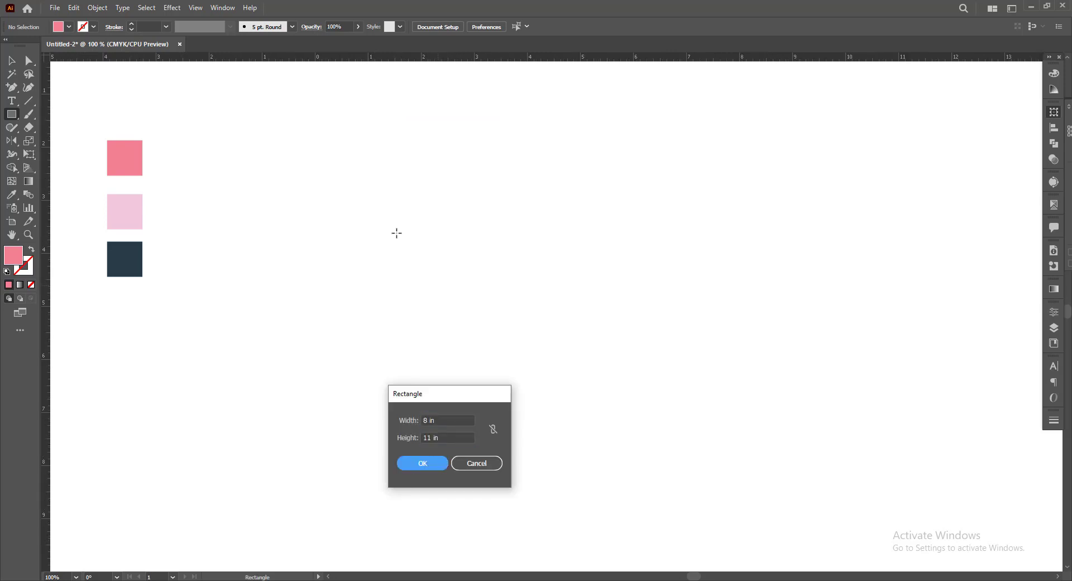
{"action": "key", "text": "Return"}
Swap the rectangle's pink fill to a pink outline with no fill.
{"action": "scroll", "coordinate": [311, 191], "scroll_direction": "down", "scroll_amount": 1}
{"action": "scroll", "coordinate": [312, 159], "scroll_direction": "down", "scroll_amount": 1}
{"action": "left_click", "coordinate": [11, 60]}
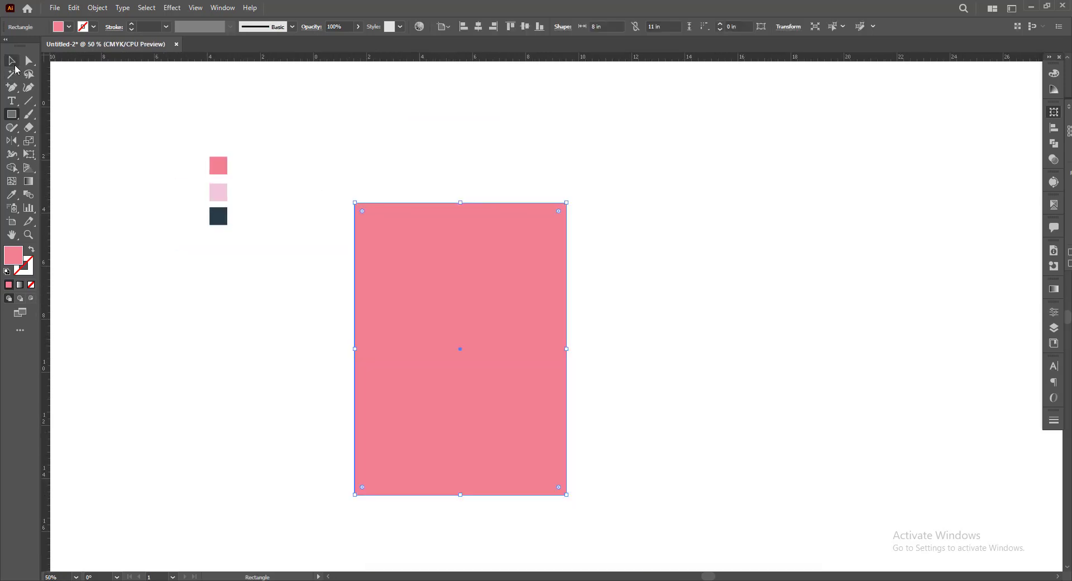
{"action": "left_click_drag", "start_coordinate": [525, 325], "coordinate": [483, 266]}
{"action": "key", "text": "ctrl+z"}
{"action": "scroll", "coordinate": [173, 266], "scroll_direction": "up", "scroll_amount": 1}
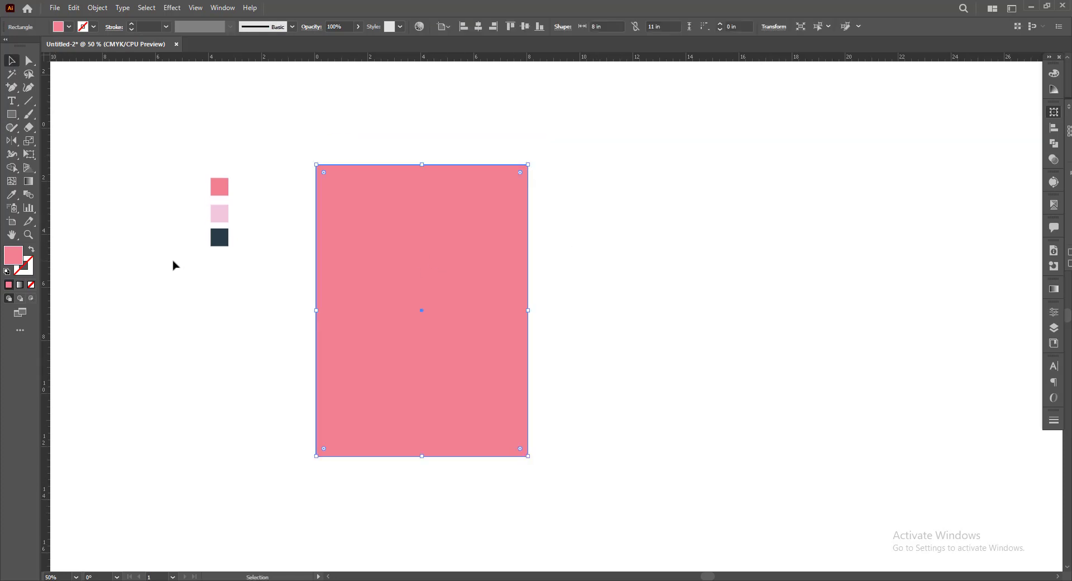
{"action": "left_click", "coordinate": [30, 250]}
{"action": "left_click", "coordinate": [397, 139]}
{"action": "left_click", "coordinate": [413, 164]}
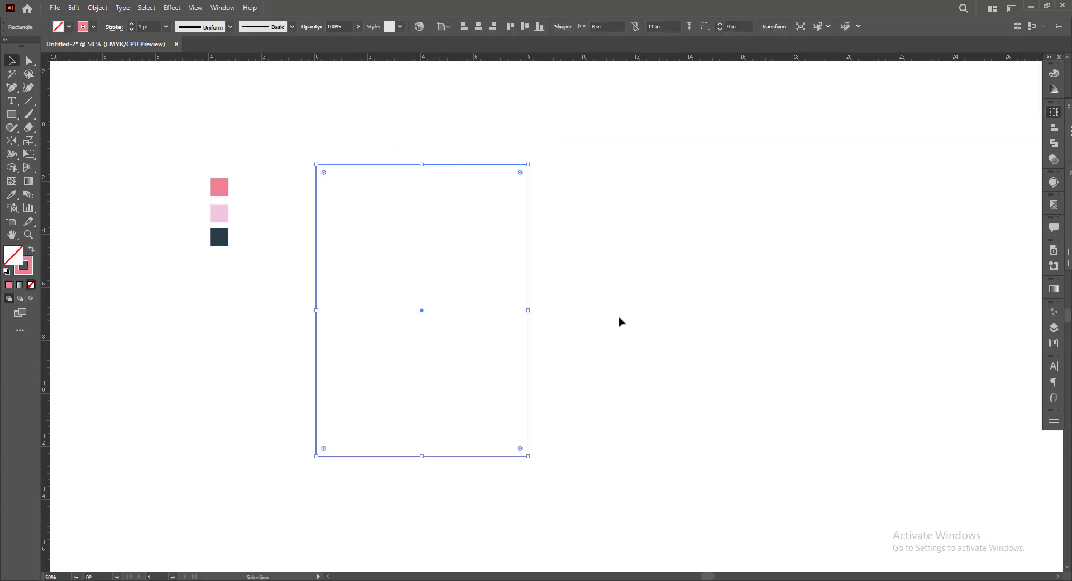
Thicken the rectangle's pink outline to 2 pt.
{"action": "left_click", "coordinate": [620, 320]}
{"action": "left_click", "coordinate": [355, 165]}
{"action": "left_click", "coordinate": [132, 24]}
{"action": "left_click", "coordinate": [173, 88]}
Add a narrow panel against the rectangle's right edge and set its width to 3.75 in.
{"action": "left_click", "coordinate": [400, 165]}
{"action": "scroll", "coordinate": [569, 285], "scroll_direction": "right", "scroll_amount": 2}
{"action": "scroll", "coordinate": [567, 289], "scroll_direction": "right", "scroll_amount": 1}
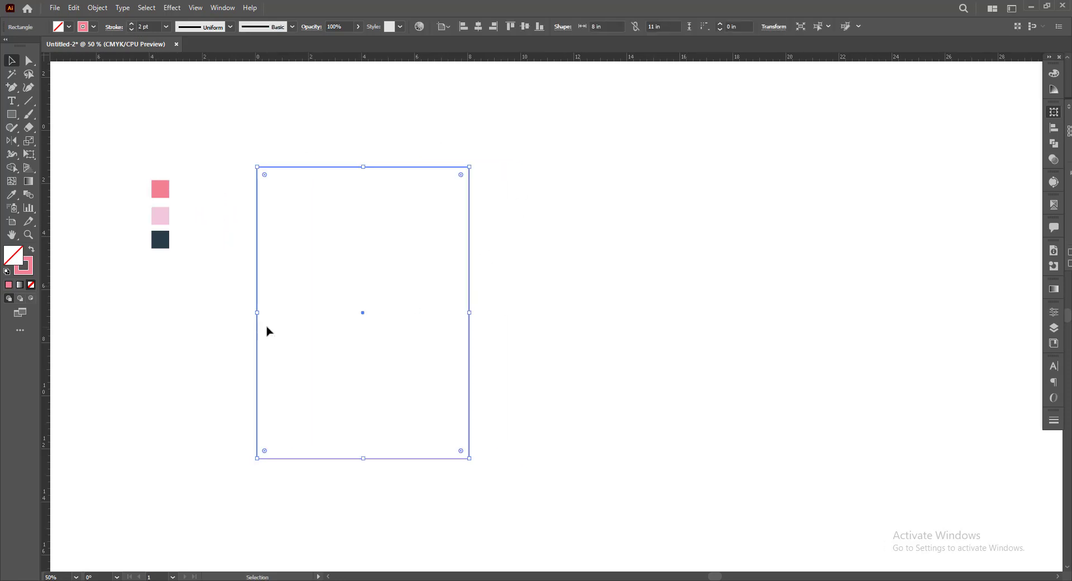
{"action": "left_click_drag", "start_coordinate": [258, 312], "coordinate": [568, 312]}
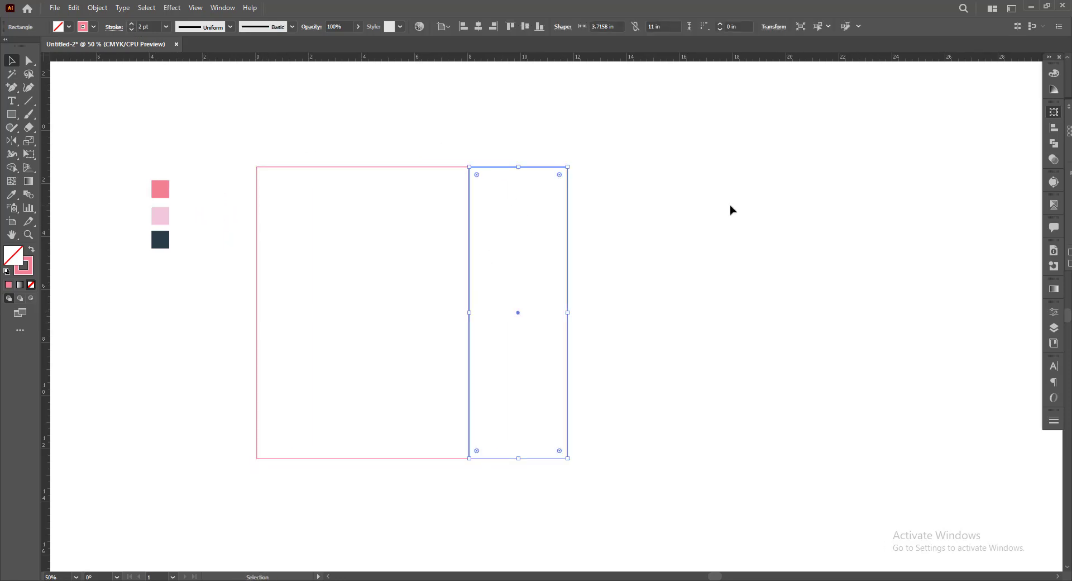
{"action": "left_click", "coordinate": [1054, 112]}
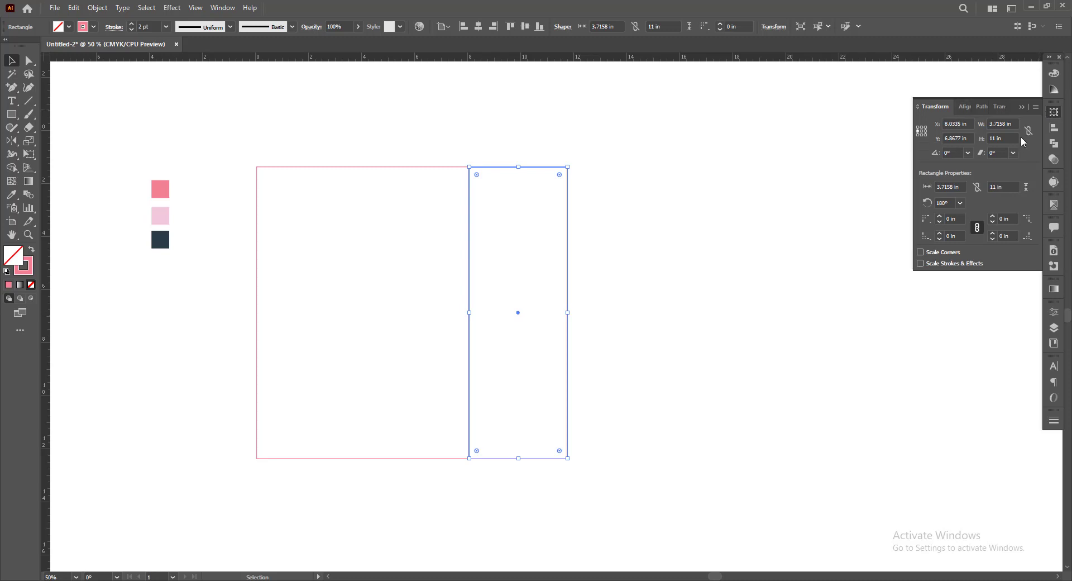
{"action": "left_click", "coordinate": [999, 123]}
{"action": "type", "text": "3.75"}
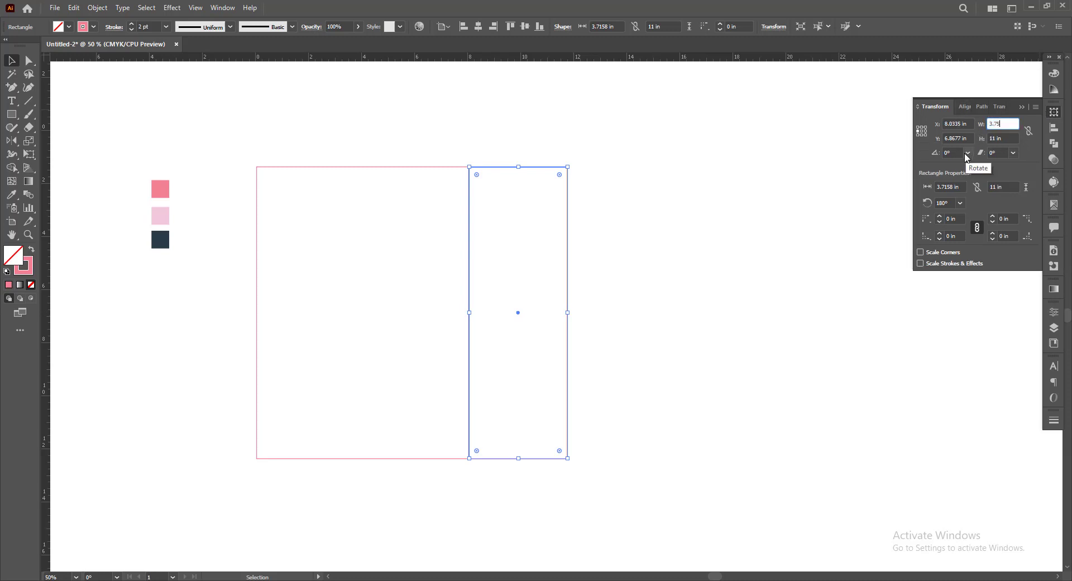
{"action": "key", "text": "Return"}
{"action": "left_click", "coordinate": [605, 292]}
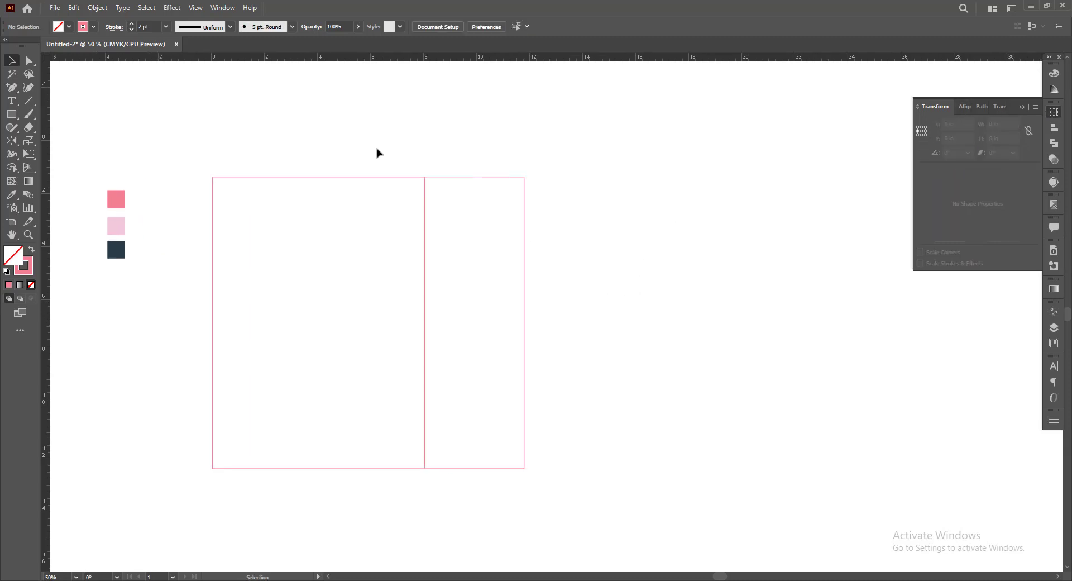
{"action": "key", "text": "ctrl+a"}
Check both panel sizes, then copy the pair directly to the right.
{"action": "left_click_drag", "start_coordinate": [589, 297], "coordinate": [602, 290]}
{"action": "left_click", "coordinate": [642, 300]}
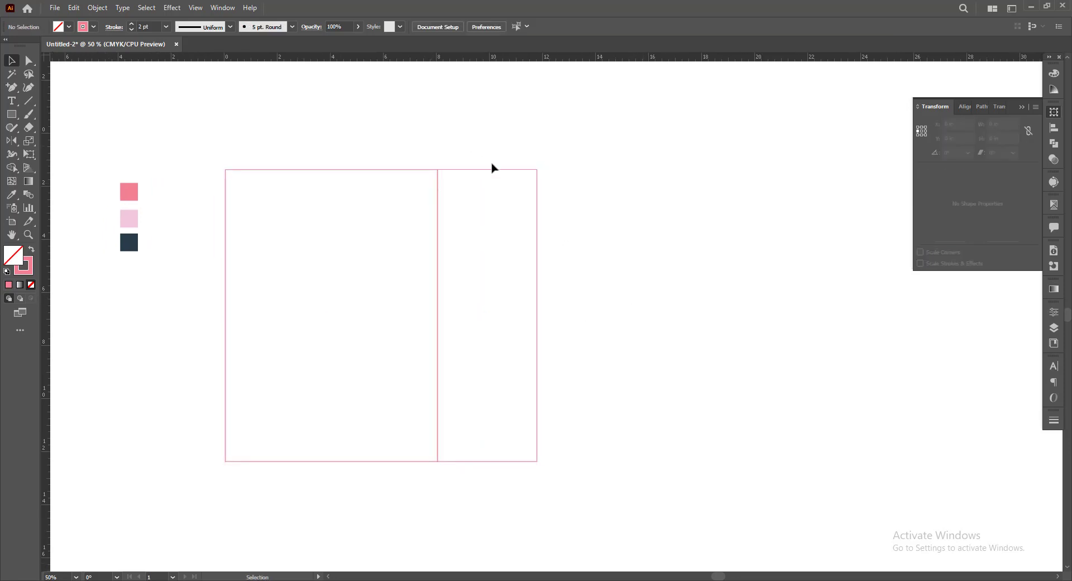
{"action": "left_click", "coordinate": [493, 169]}
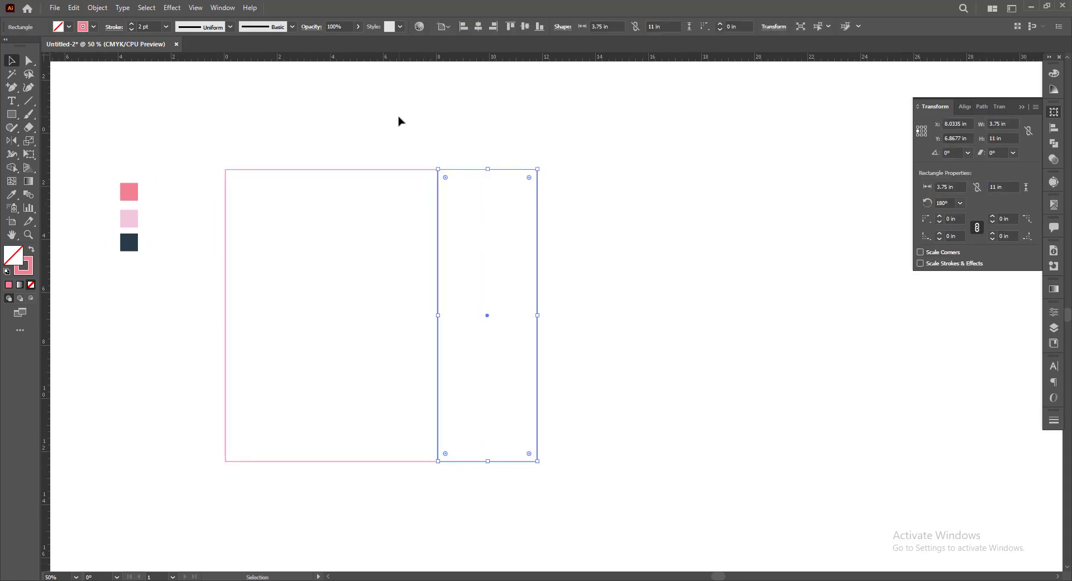
{"action": "left_click", "coordinate": [391, 169]}
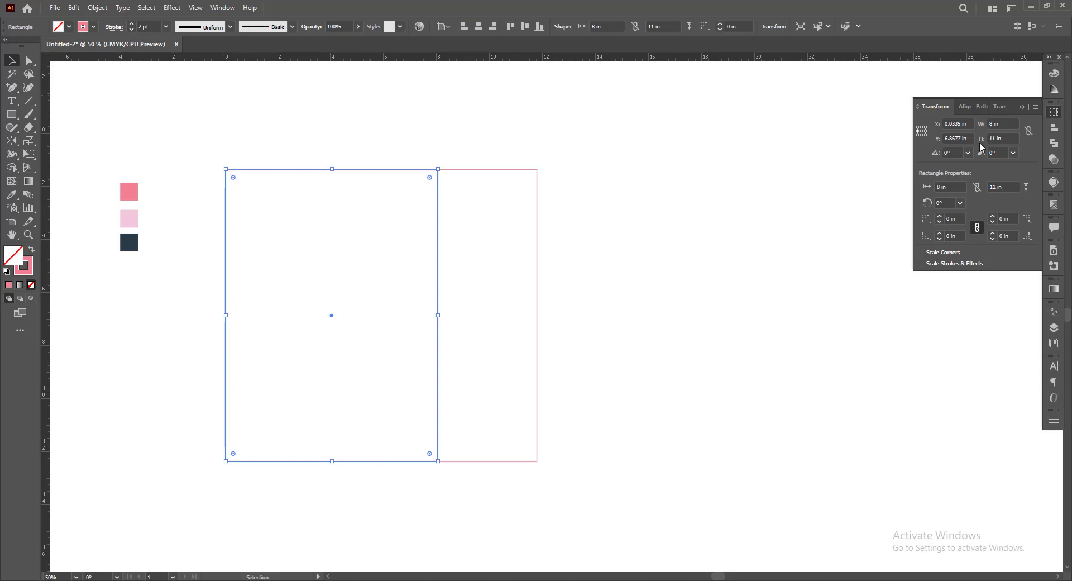
{"action": "left_click", "coordinate": [514, 196]}
{"action": "key", "text": "ctrl+a"}
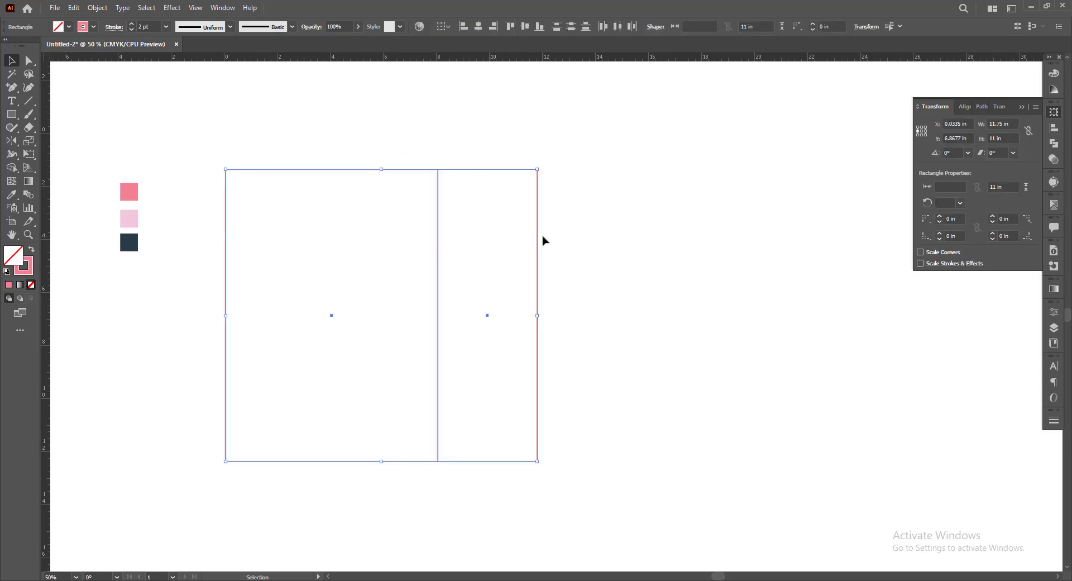
{"action": "left_click_drag", "start_coordinate": [233, 197], "coordinate": [545, 199]}
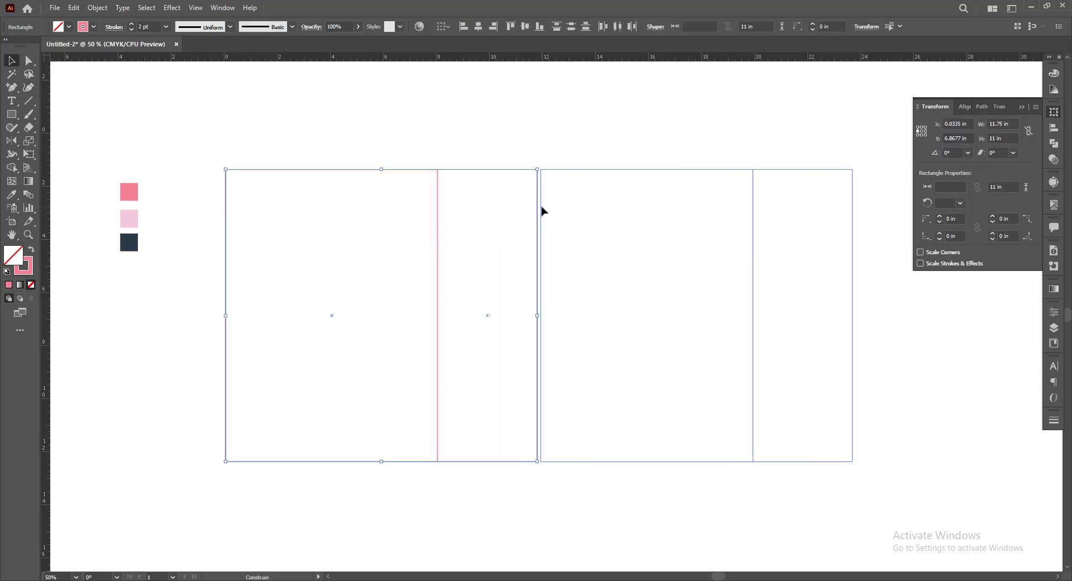
Zoom into the panel junctions and toggle Outline view to check the joins.
{"action": "key", "text": "z"}
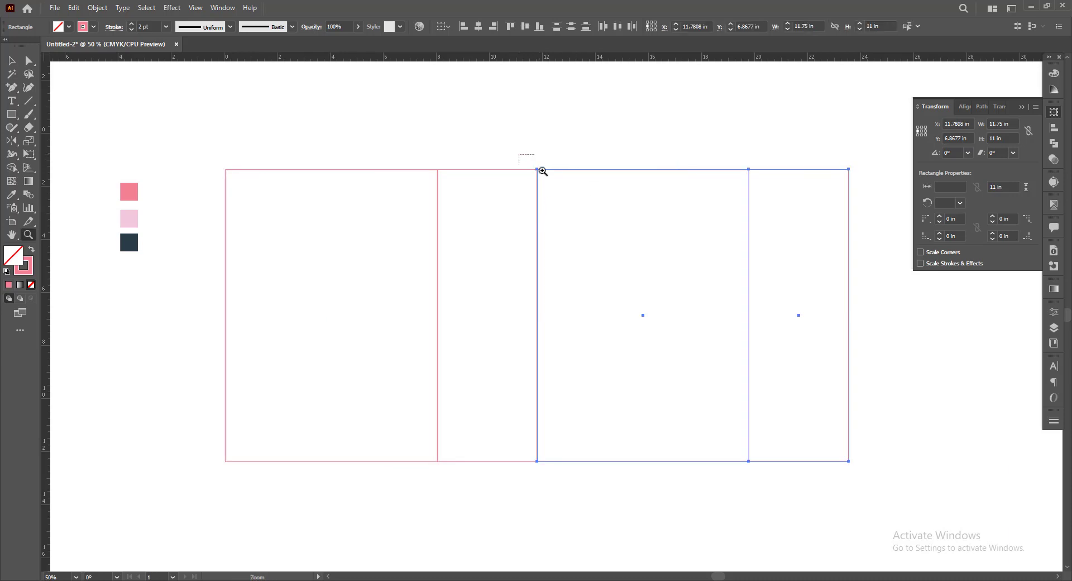
{"action": "left_click_drag", "start_coordinate": [534, 155], "coordinate": [575, 187]}
{"action": "left_click_drag", "start_coordinate": [366, 239], "coordinate": [497, 316]}
{"action": "key", "text": "ctrl+minus"}
{"action": "key", "text": "ctrl+minus"}
{"action": "key", "text": "ctrl+minus"}
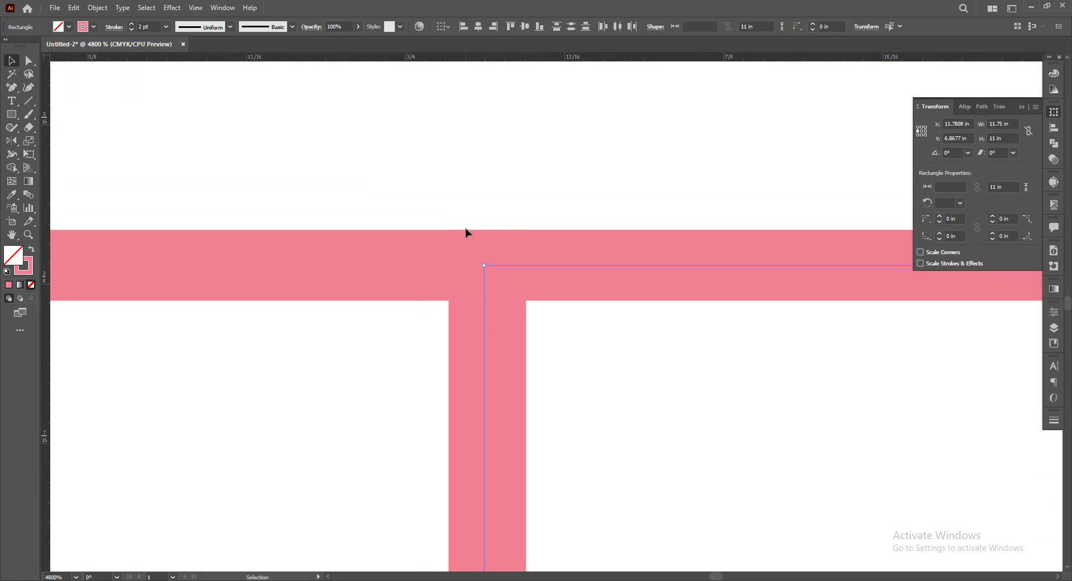
{"action": "key", "text": "ctrl+shift+a"}
{"action": "key", "text": "ctrl+y"}
{"action": "key", "text": "ctrl+minus"}
{"action": "key", "text": "ctrl+minus"}
{"action": "key", "text": "ctrl+minus"}
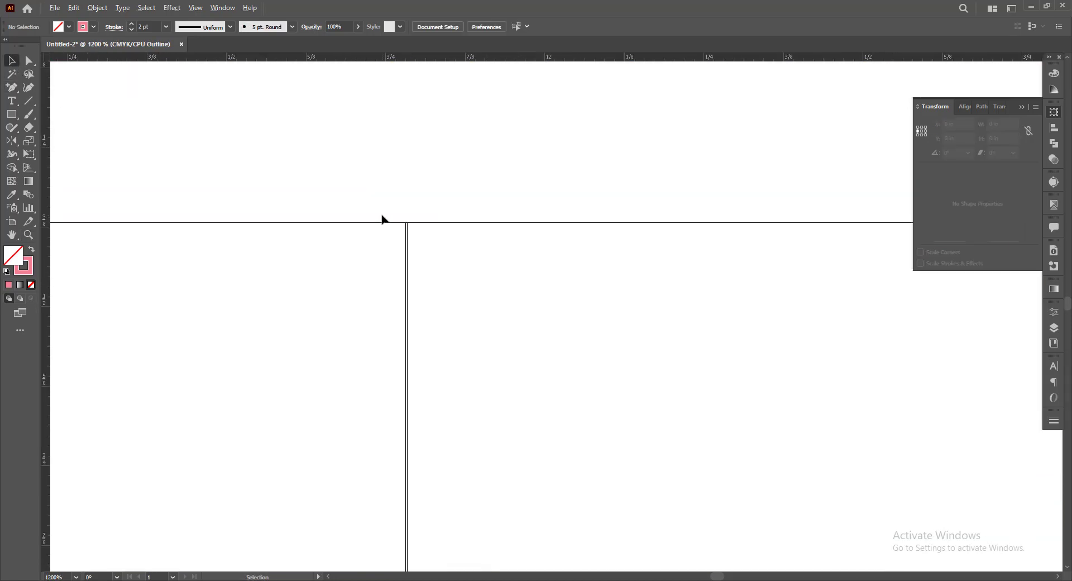
{"action": "key", "text": "ctrl+minus"}
{"action": "key", "text": "ctrl+minus"}
{"action": "key", "text": "ctrl+minus"}
{"action": "key", "text": "ctrl+minus"}
{"action": "key", "text": "ctrl+minus"}
{"action": "key", "text": "ctrl+minus"}
{"action": "key", "text": "ctrl+minus"}
{"action": "key", "text": "ctrl+minus"}
{"action": "key", "text": "ctrl+plus"}
{"action": "key", "text": "ctrl+plus"}
{"action": "key", "text": "ctrl+plus"}
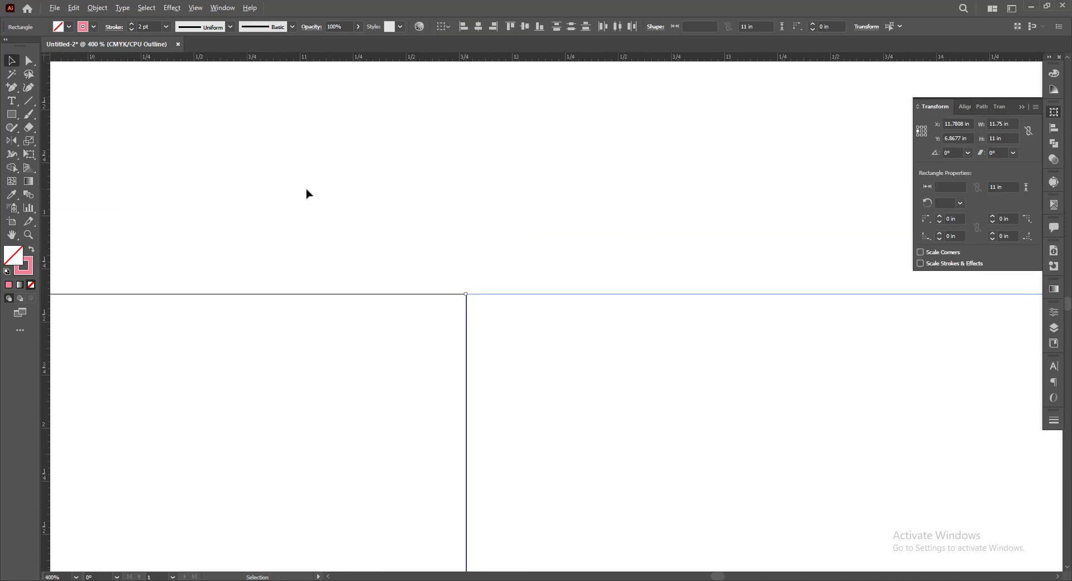
{"action": "key", "text": "ctrl+plus"}
{"action": "key", "text": "ctrl+plus"}
{"action": "key", "text": "ctrl+plus"}
{"action": "key", "text": "ctrl+plus"}
{"action": "key", "text": "ctrl+minus"}
{"action": "key", "text": "ctrl+minus"}
{"action": "key", "text": "ctrl+minus"}
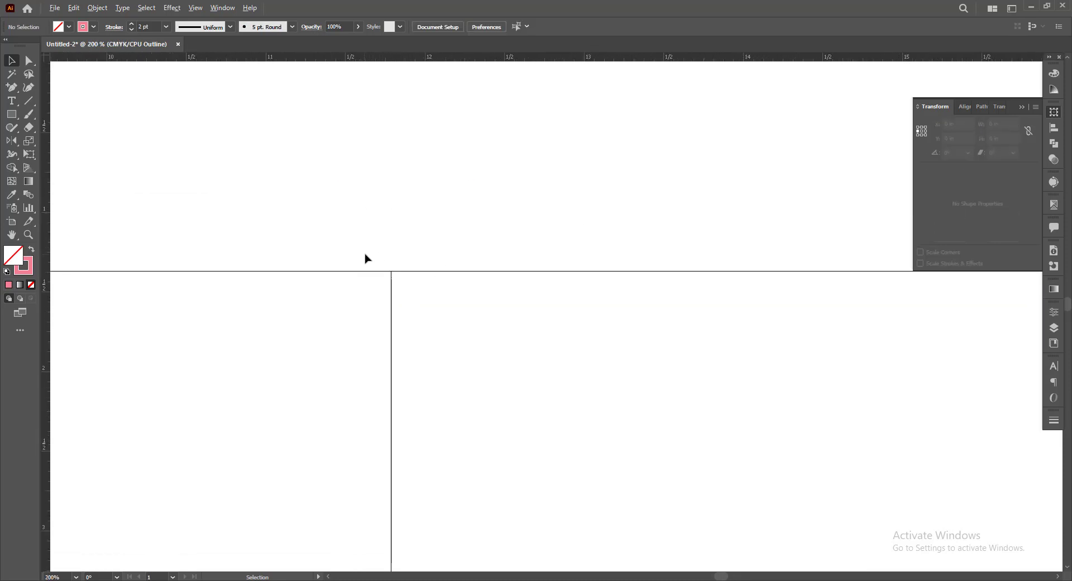
{"action": "key", "text": "ctrl+y"}
{"action": "key", "text": "ctrl+minus"}
{"action": "key", "text": "ctrl+minus"}
{"action": "key", "text": "ctrl+minus"}
{"action": "key", "text": "ctrl+minus"}
{"action": "key", "text": "ctrl+minus"}
{"action": "key", "text": "ctrl+plus"}
{"action": "key", "text": "ctrl+plus"}
{"action": "key", "text": "ctrl+plus"}
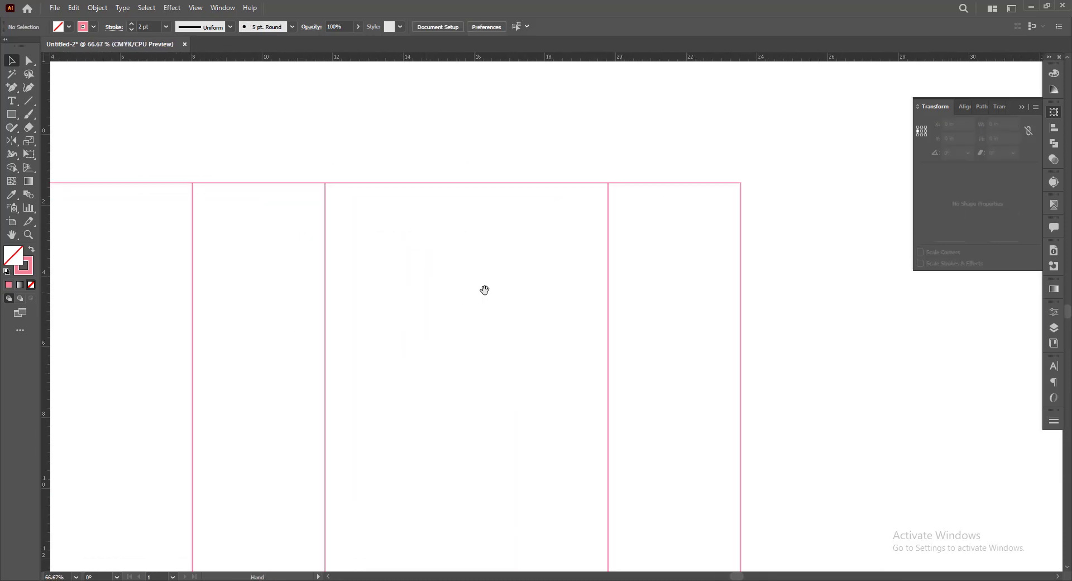
Drag a narrow glue flap off the first panel's left edge.
{"action": "left_click_drag", "start_coordinate": [484, 290], "coordinate": [592, 263]}
{"action": "key", "text": "ctrl+minus"}
{"action": "left_click_drag", "start_coordinate": [579, 311], "coordinate": [584, 308]}
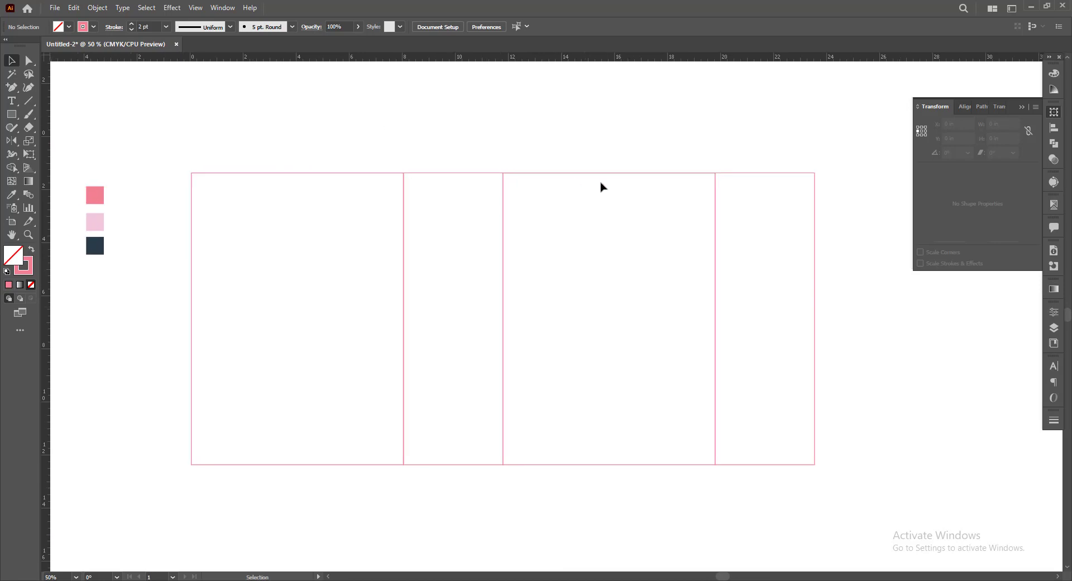
{"action": "left_click", "coordinate": [1028, 112]}
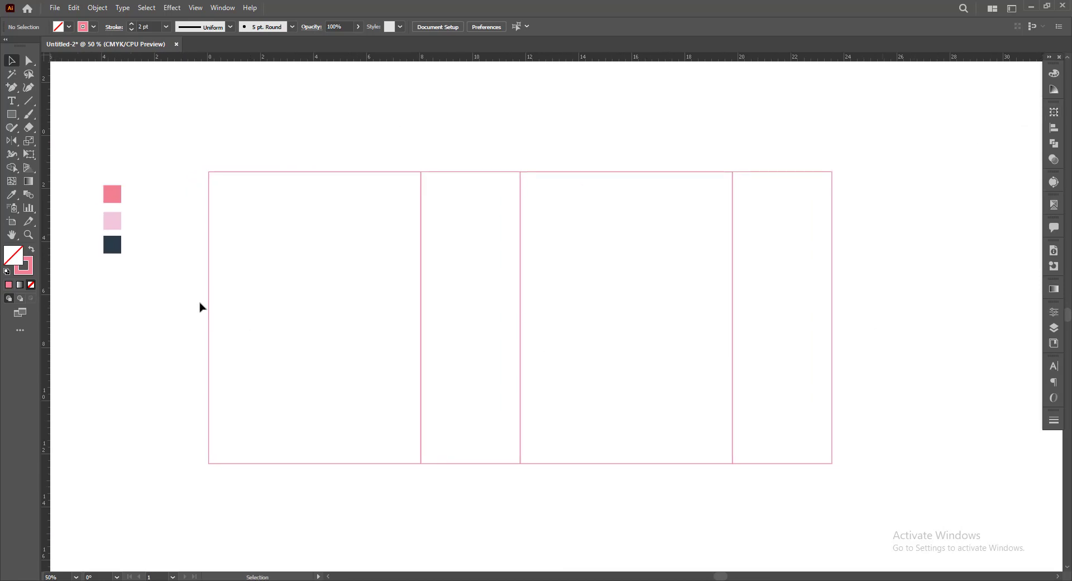
{"action": "left_click_drag", "start_coordinate": [201, 306], "coordinate": [225, 255]}
{"action": "key", "text": "a"}
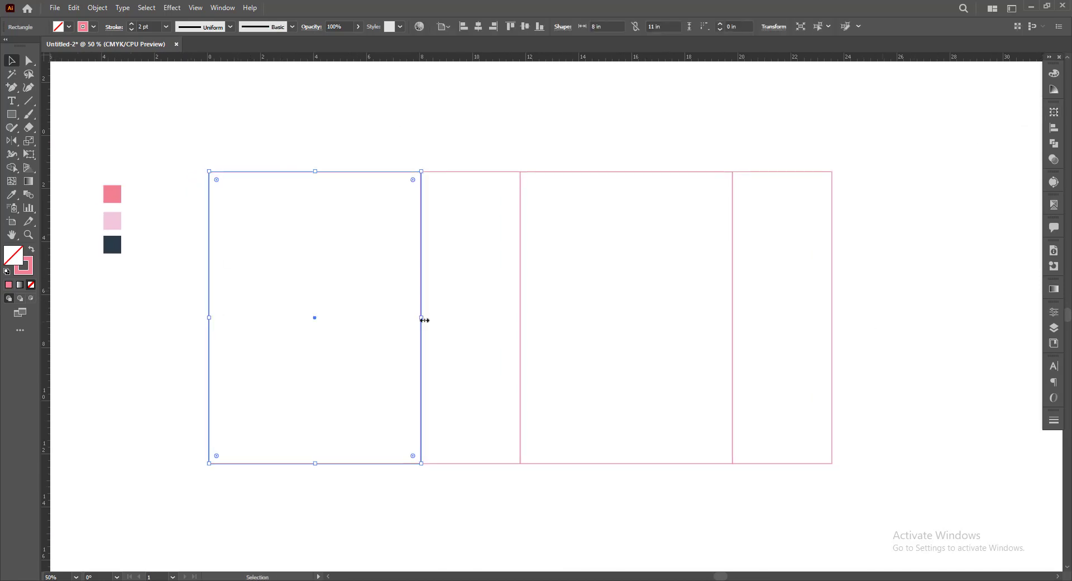
{"action": "left_click_drag", "start_coordinate": [421, 318], "coordinate": [161, 317]}
{"action": "key", "text": "v"}
Set the flap's width to 1 in, anchored on its right side.
{"action": "left_click", "coordinate": [1053, 112]}
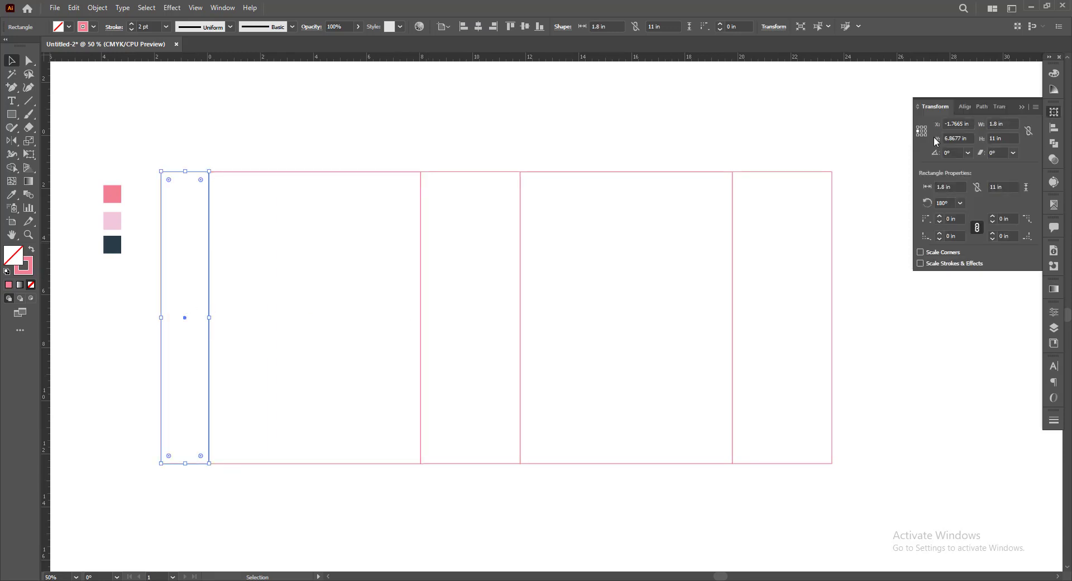
{"action": "left_click", "coordinate": [922, 133]}
{"action": "left_click", "coordinate": [986, 125]}
{"action": "type", "text": "4"}
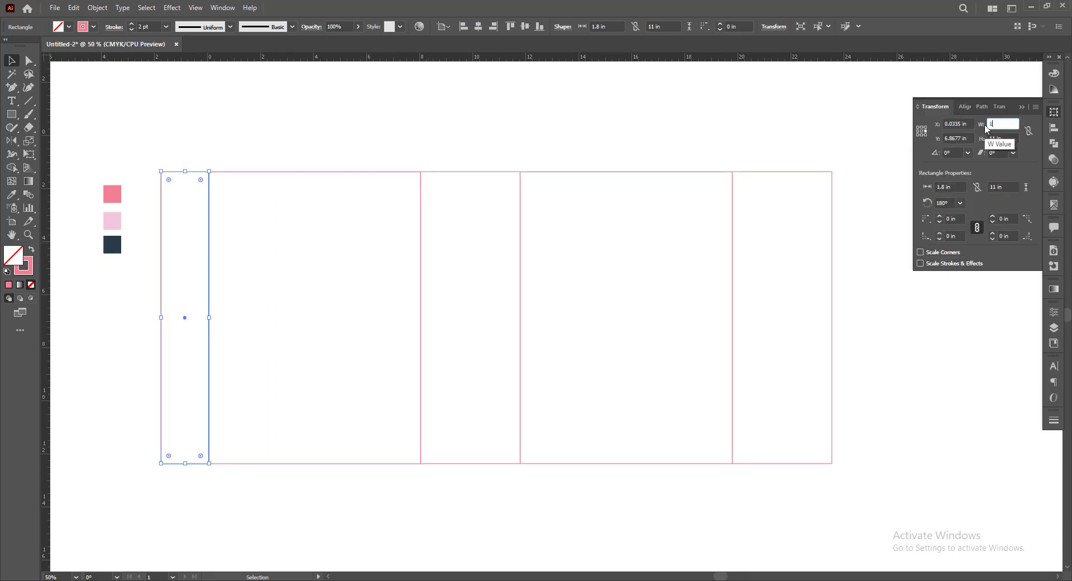
{"action": "key", "text": "Return"}
{"action": "left_click", "coordinate": [578, 137]}
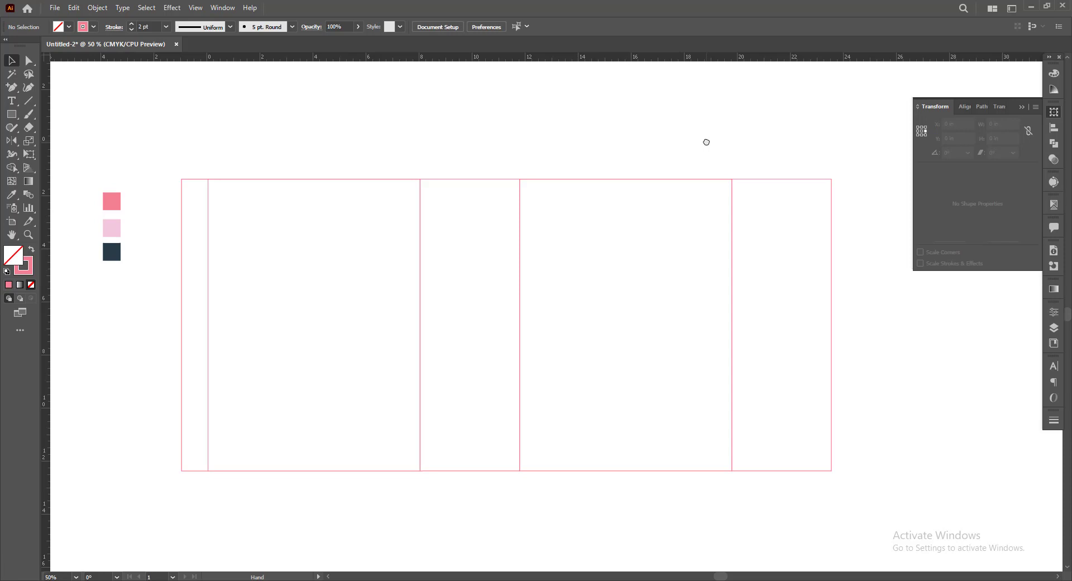
{"action": "left_click", "coordinate": [1021, 110]}
{"action": "left_click_drag", "start_coordinate": [169, 162], "coordinate": [583, 186]}
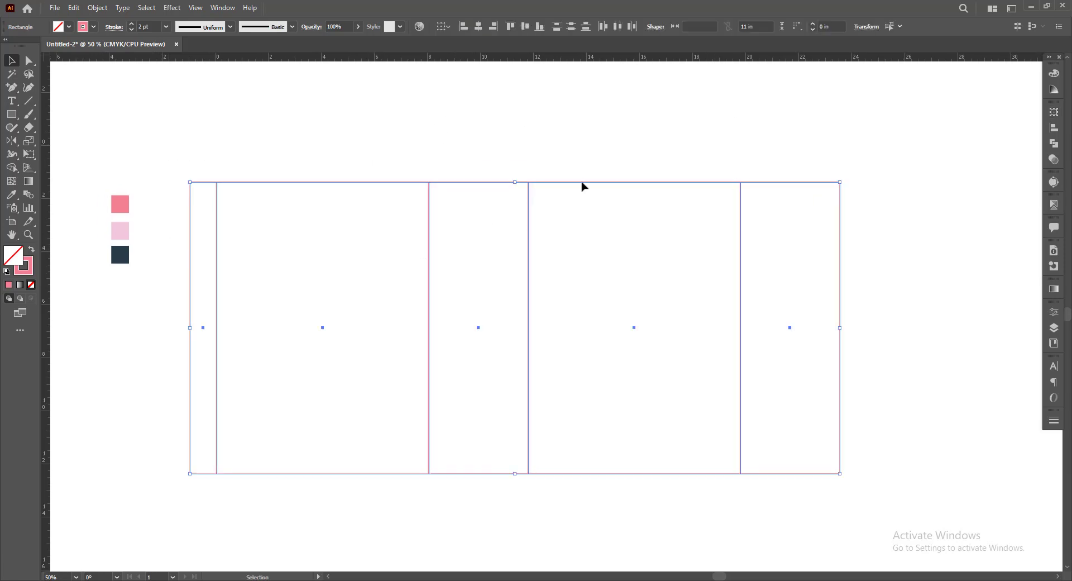
Duplicate the whole panel row upward as copies along the top edge.
{"action": "left_click", "coordinate": [352, 134]}
{"action": "left_click_drag", "start_coordinate": [168, 144], "coordinate": [907, 215]}
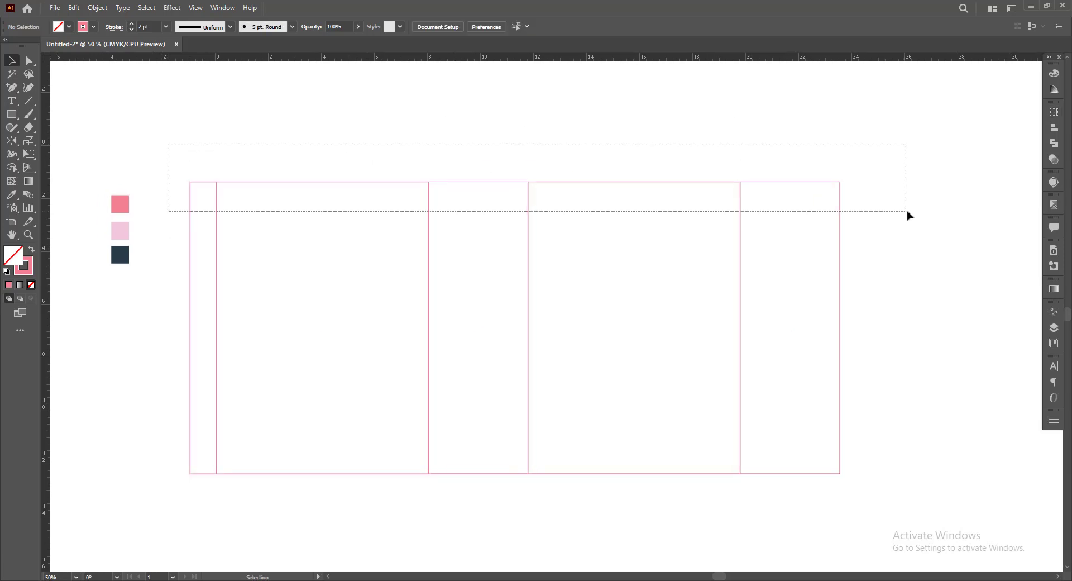
{"action": "key", "text": "a"}
{"action": "key", "text": "v"}
{"action": "left_click_drag", "start_coordinate": [515, 474], "coordinate": [514, 121]}
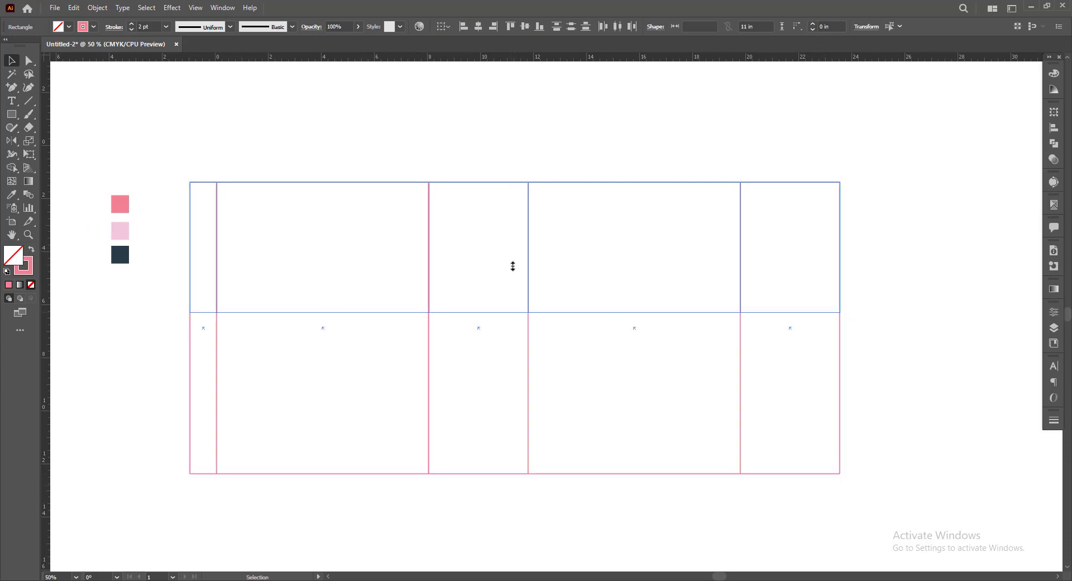
Make the top-fold row 1 in tall using a centre reference point.
{"action": "left_click", "coordinate": [1054, 112]}
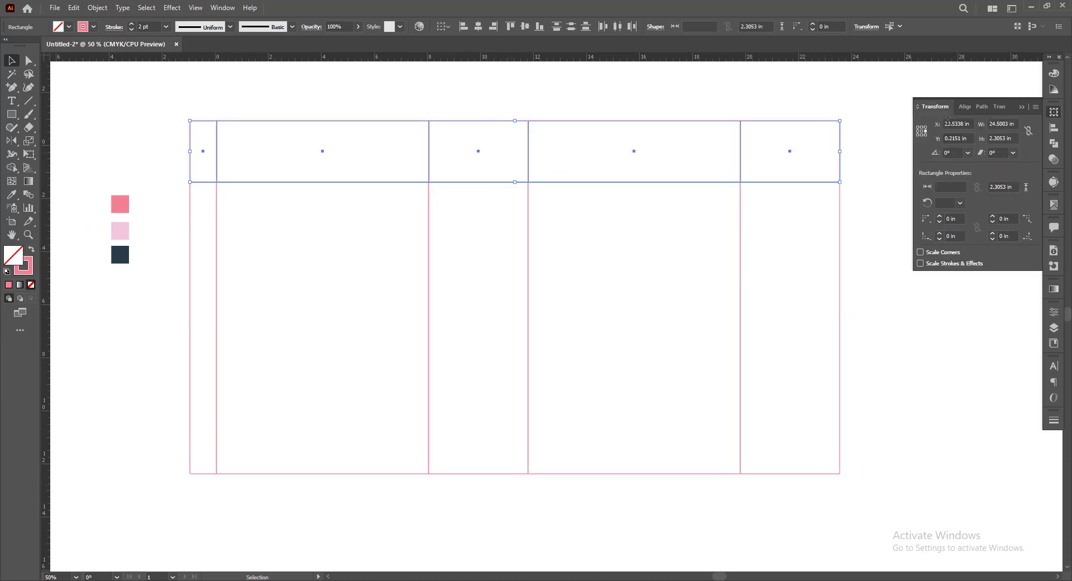
{"action": "left_click", "coordinate": [922, 132]}
{"action": "left_click", "coordinate": [990, 138]}
{"action": "key", "text": "BackSpace"}
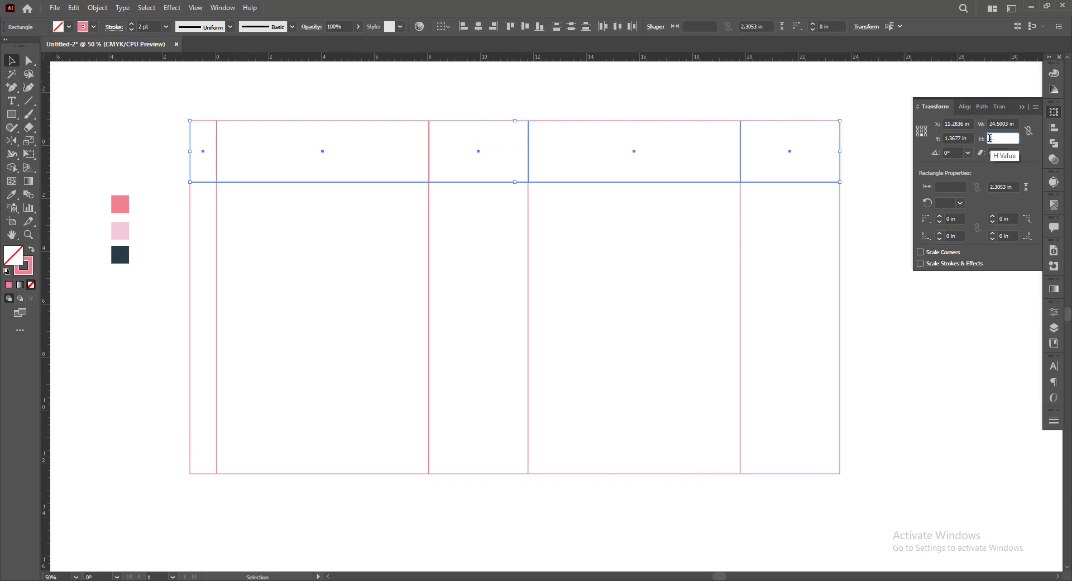
{"action": "key", "text": "Return"}
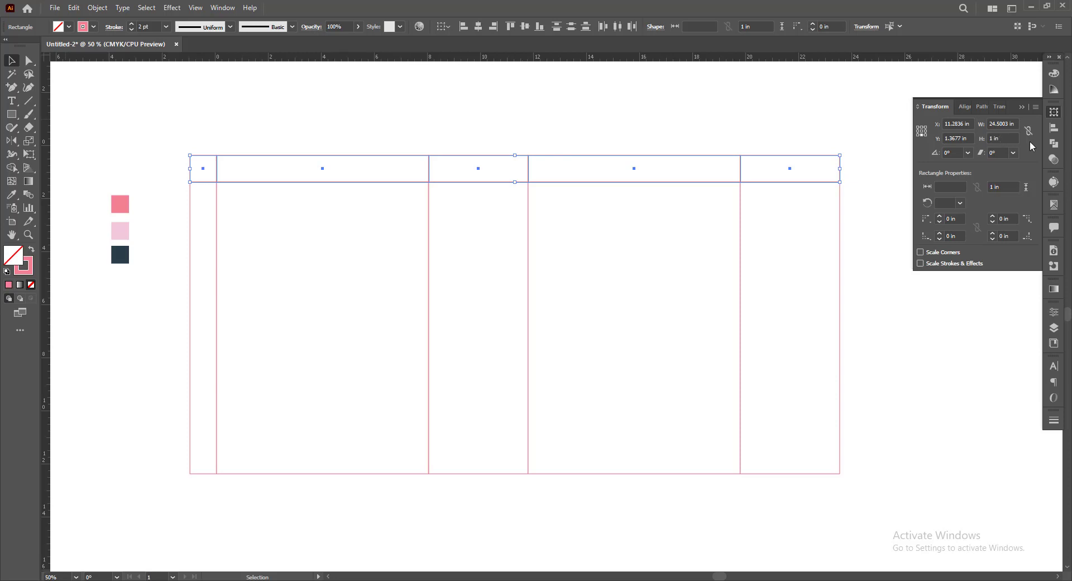
{"action": "left_click", "coordinate": [768, 138]}
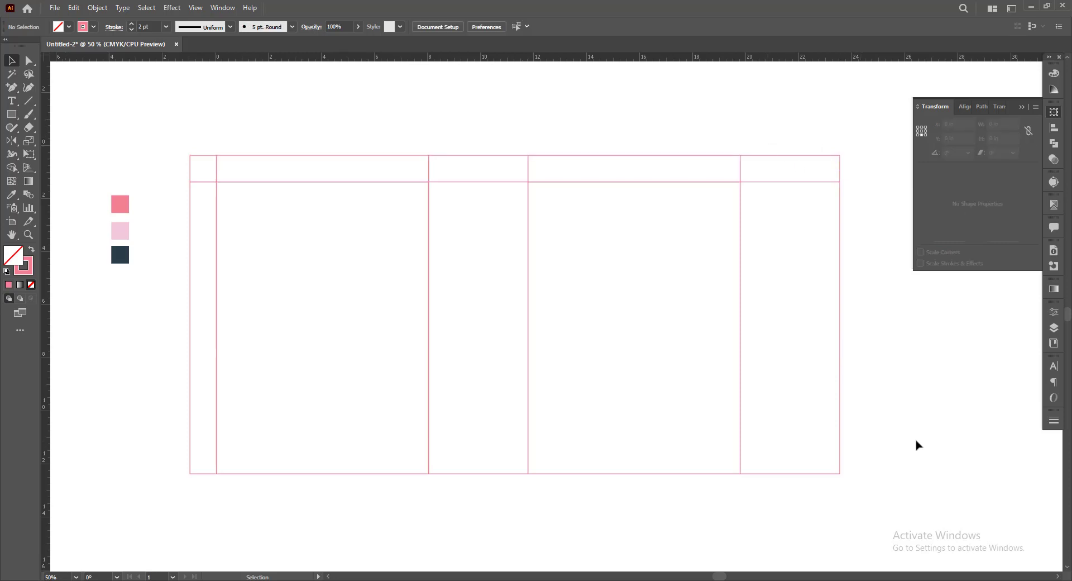
{"action": "scroll", "coordinate": [770, 429], "scroll_direction": "down", "scroll_amount": 1}
{"action": "left_click_drag", "start_coordinate": [598, 488], "coordinate": [545, 485]}
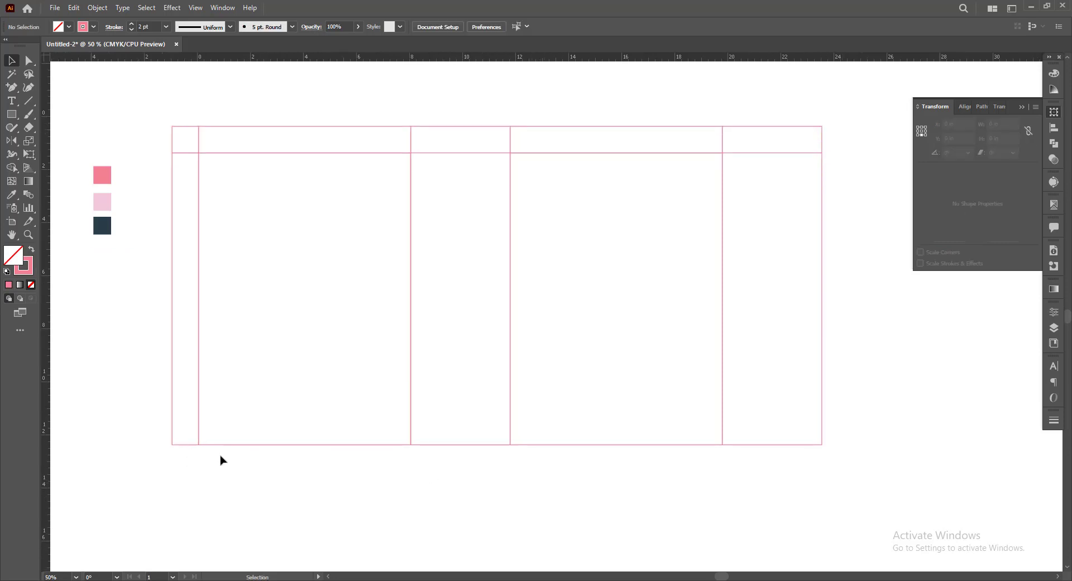
{"action": "left_click_drag", "start_coordinate": [142, 431], "coordinate": [813, 459]}
Copy the panel row down to form a bottom row.
{"action": "key", "text": "v"}
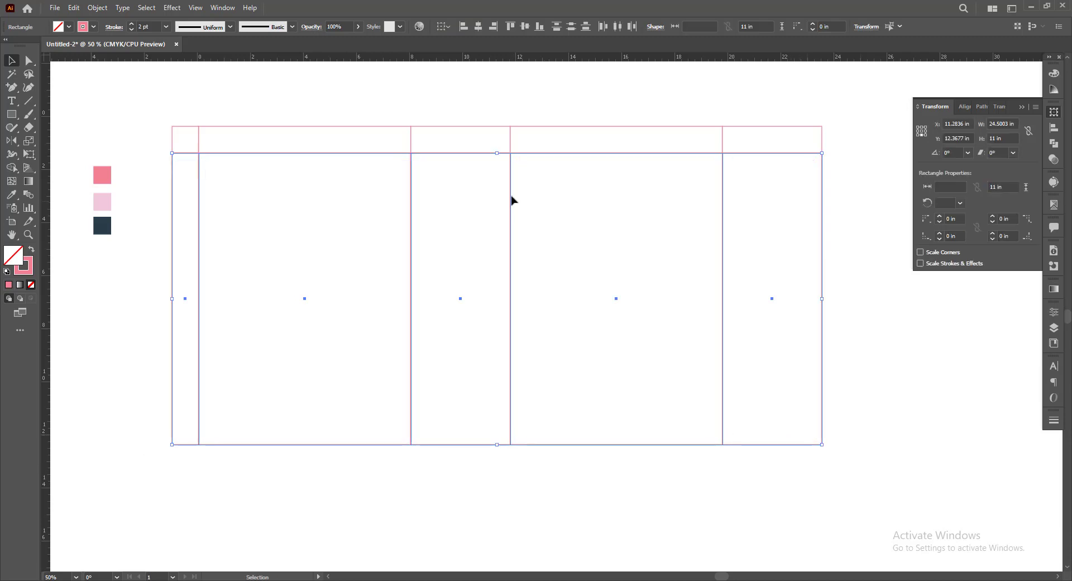
{"action": "left_click_drag", "start_coordinate": [495, 153], "coordinate": [496, 509]}
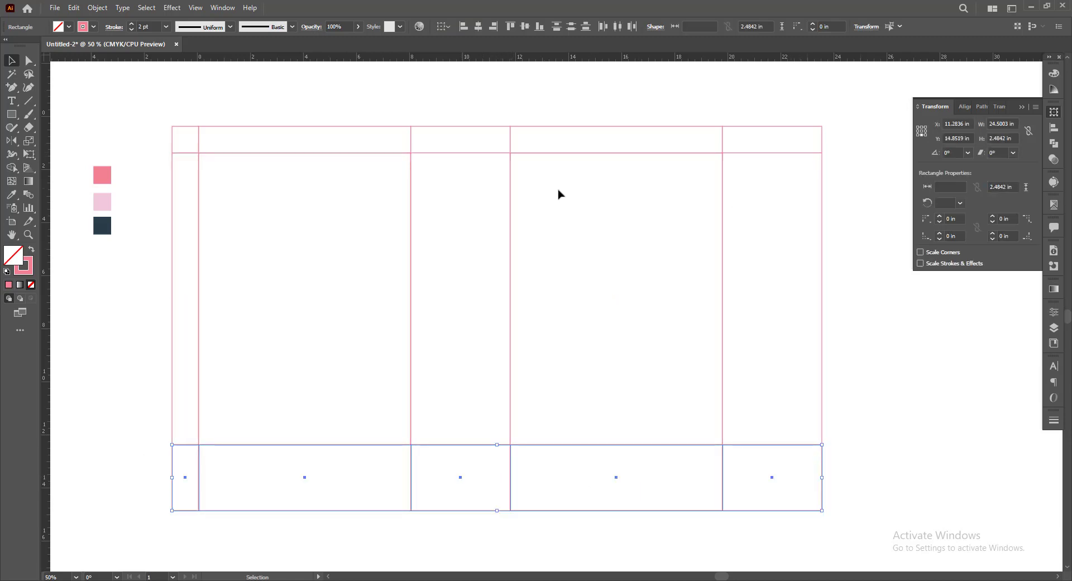
{"action": "left_click", "coordinate": [456, 139]}
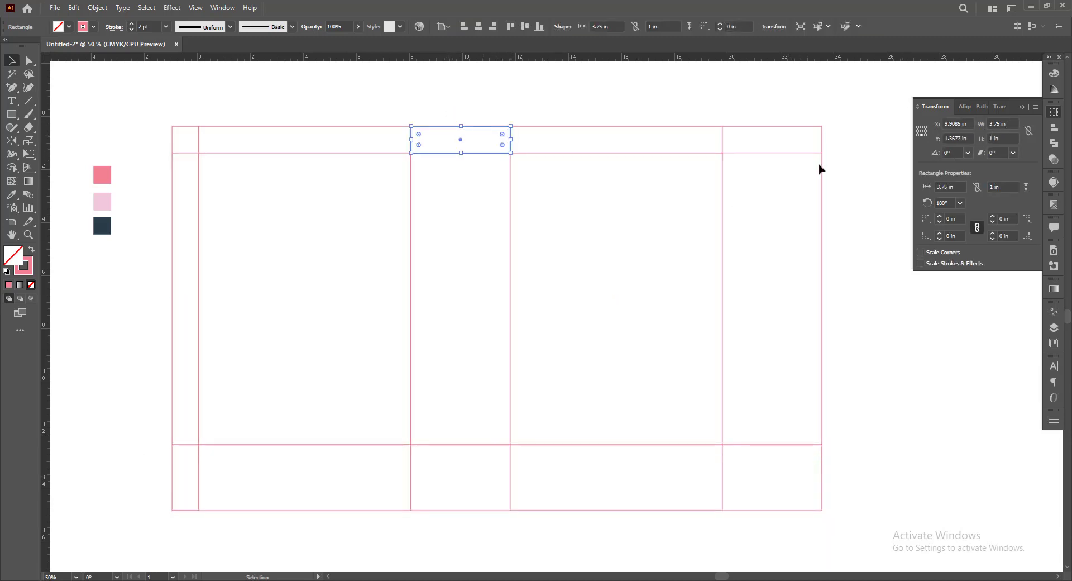
{"action": "left_click_drag", "start_coordinate": [153, 481], "coordinate": [906, 548]}
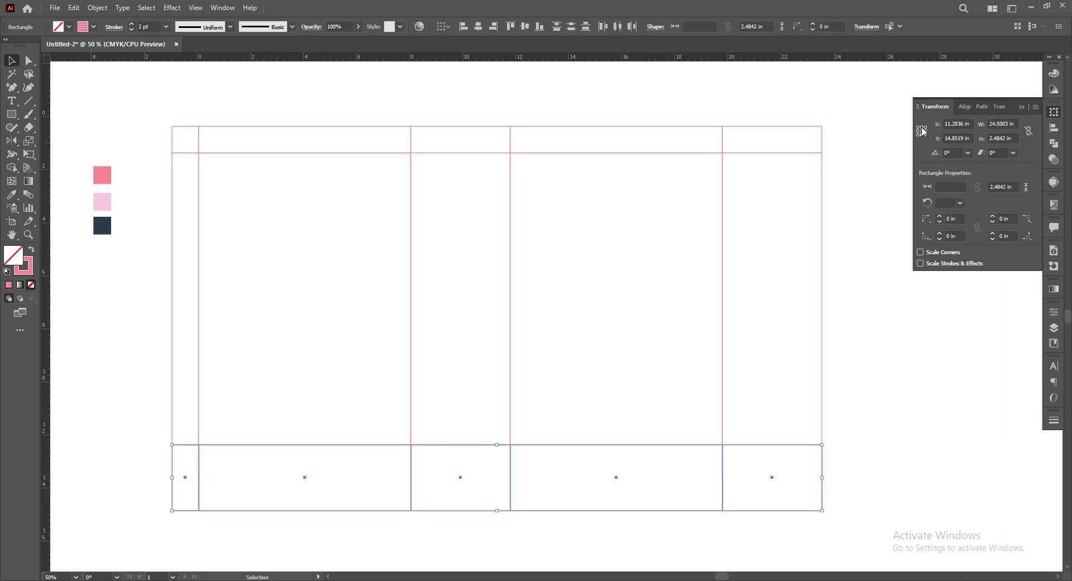
Set the bottom row's height to 1.25 in*2, giving 2.5 in.
{"action": "left_click", "coordinate": [987, 139]}
{"action": "type", "text": "3.75"}
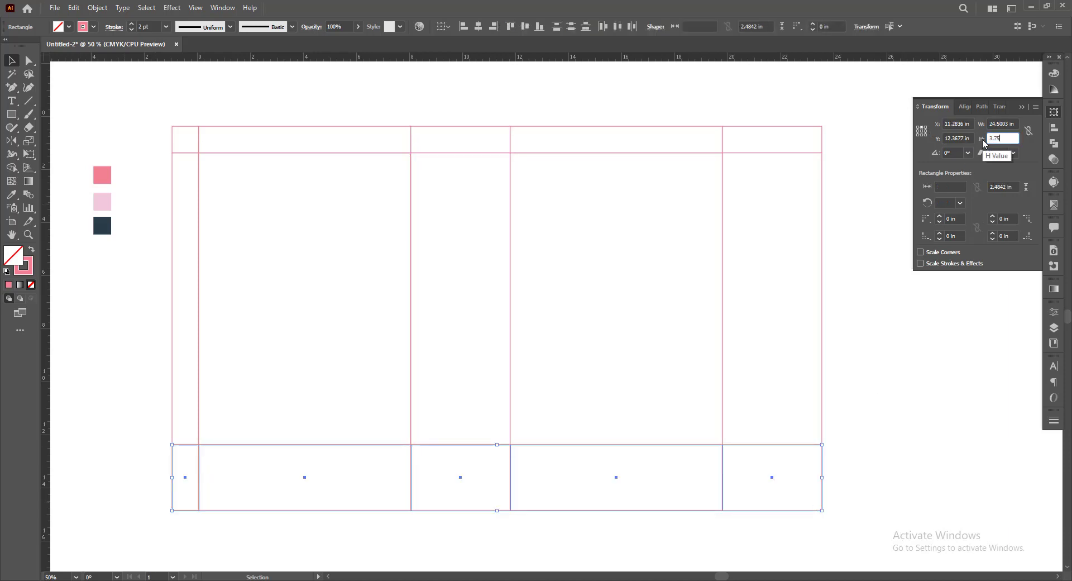
{"action": "key", "text": "Return"}
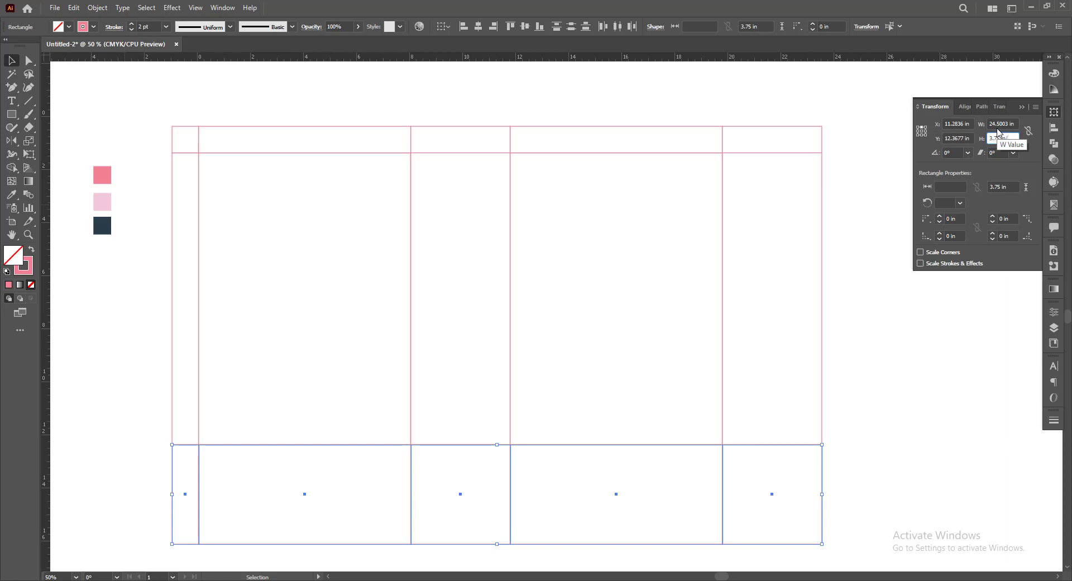
{"action": "type", "text": "1.25"}
{"action": "key", "text": "Return"}
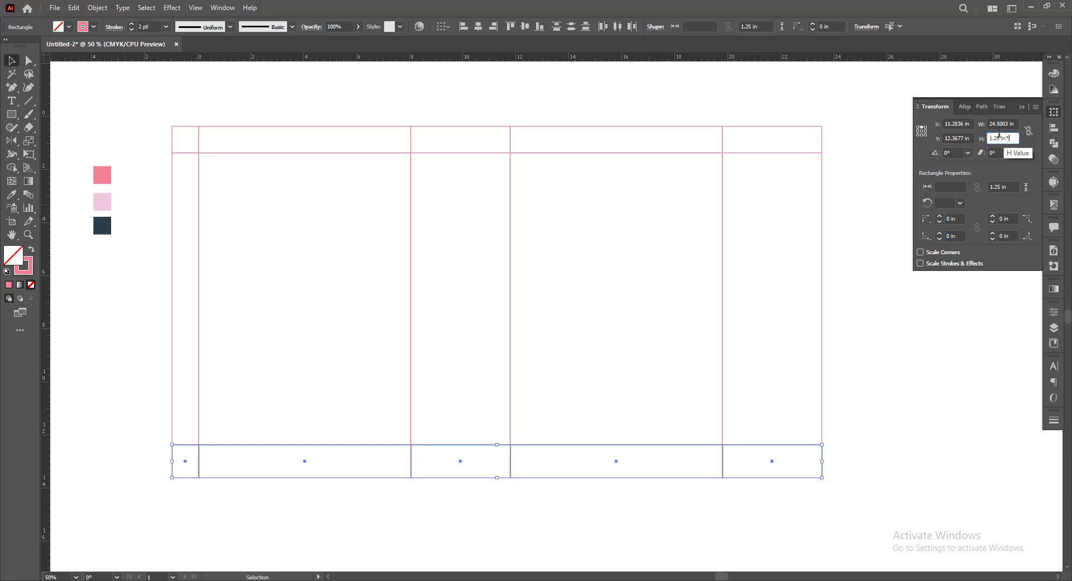
{"action": "type", "text": "2.5"}
{"action": "key", "text": "Return"}
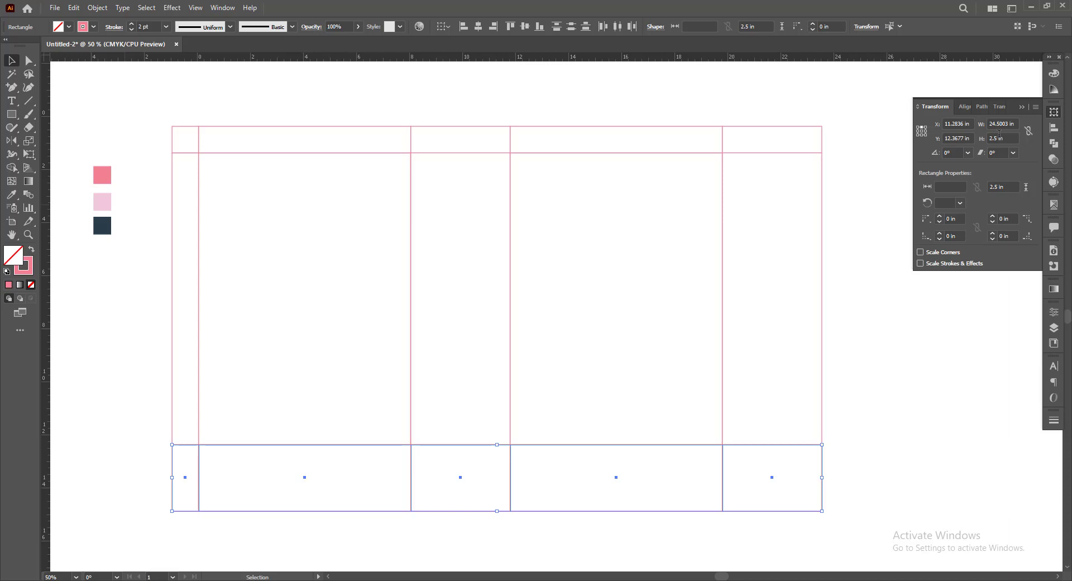
{"action": "left_click", "coordinate": [897, 423]}
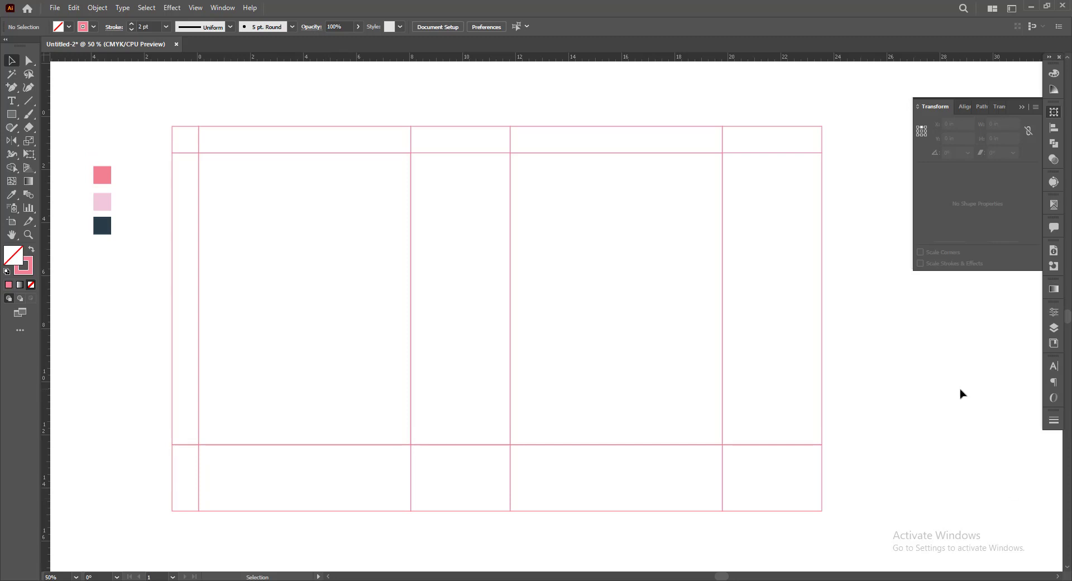
{"action": "left_click", "coordinate": [1021, 107]}
{"action": "left_click_drag", "start_coordinate": [166, 100], "coordinate": [839, 461]}
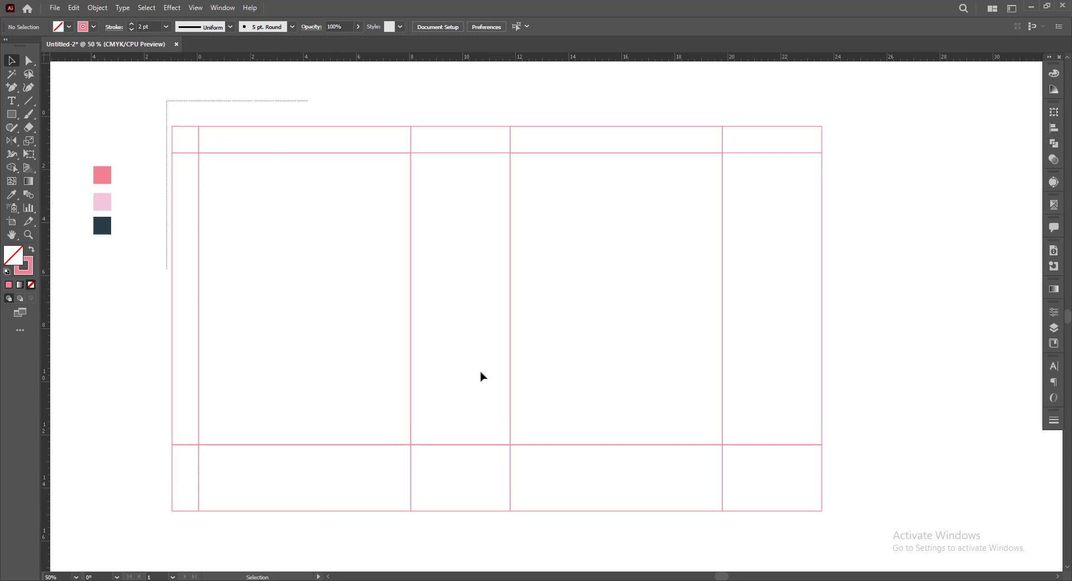
{"action": "left_click", "coordinate": [861, 383]}
{"action": "left_click_drag", "start_coordinate": [892, 425], "coordinate": [877, 397]}
Drop vertical guides at the centres of the middle and right-hand gusset panels.
{"action": "left_click_drag", "start_coordinate": [158, 94], "coordinate": [863, 514]}
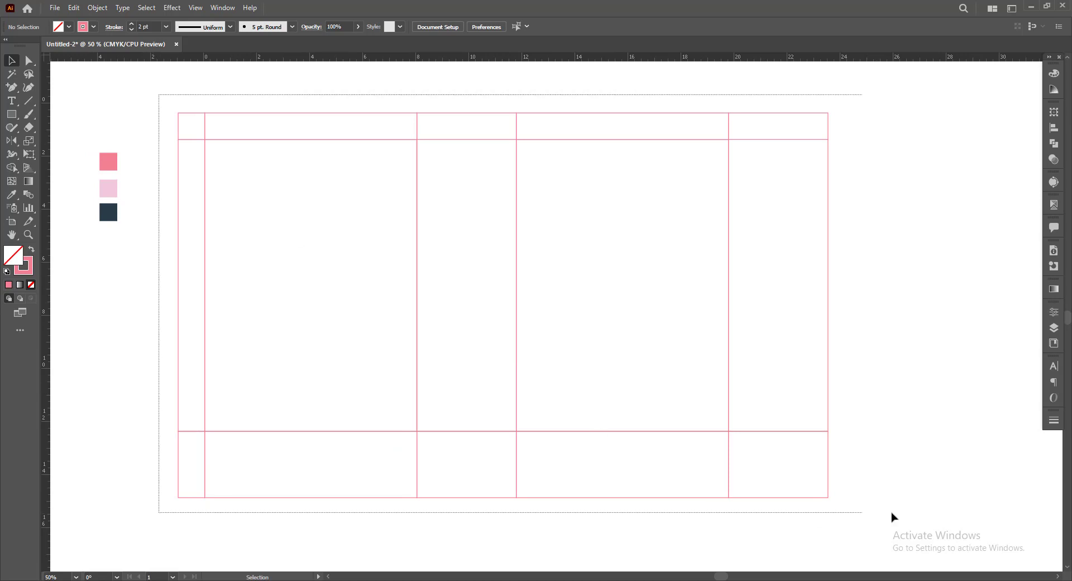
{"action": "left_click_drag", "start_coordinate": [378, 322], "coordinate": [467, 287]}
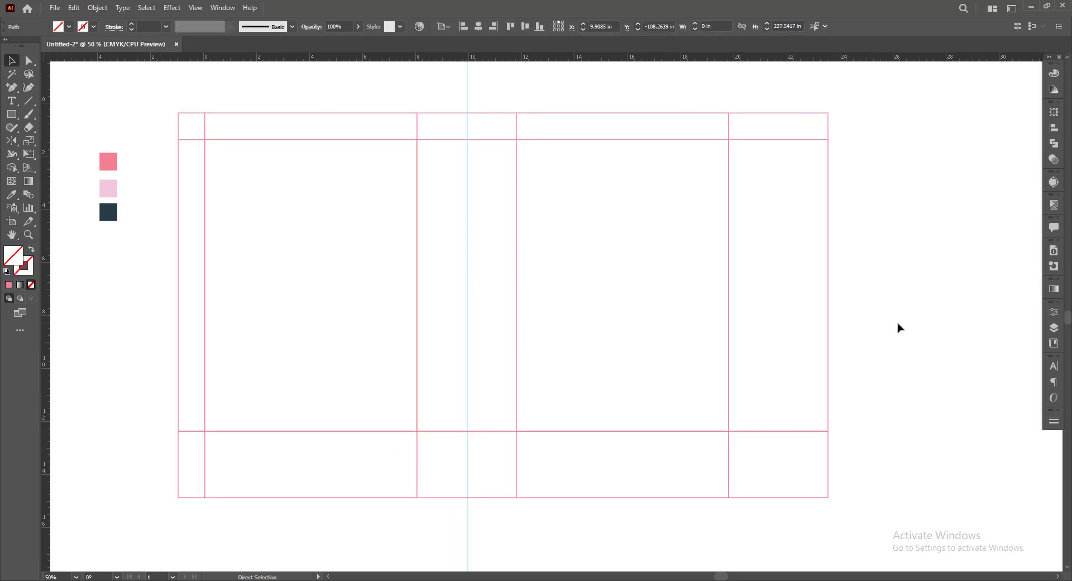
{"action": "key", "text": "ctrl+z"}
{"action": "mouse_move", "coordinate": [42, 292]}
{"action": "left_mouse_down"}
{"action": "mouse_move", "coordinate": [275, 316]}
{"action": "mouse_move", "coordinate": [467, 287]}
{"action": "left_mouse_up"}
{"action": "left_click", "coordinate": [835, 299]}
{"action": "left_click", "coordinate": [781, 313]}
{"action": "mouse_move", "coordinate": [43, 279]}
{"action": "left_mouse_down"}
{"action": "mouse_move", "coordinate": [828, 343]}
{"action": "mouse_move", "coordinate": [778, 290]}
{"action": "left_mouse_up"}
{"action": "left_click", "coordinate": [813, 335]}
{"action": "scroll", "coordinate": [467, 508], "scroll_direction": "down", "scroll_amount": 1}
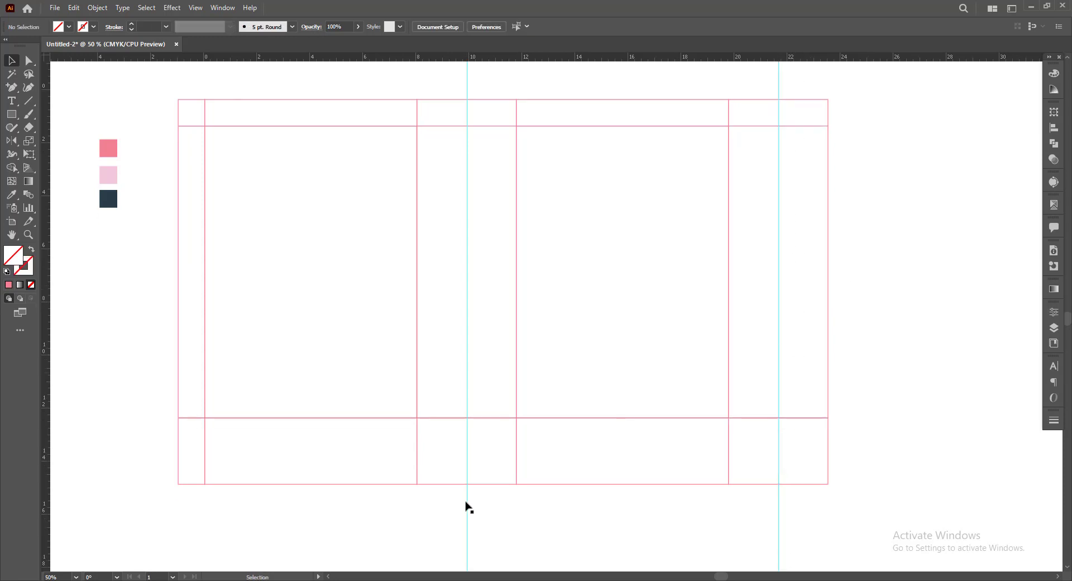
{"action": "scroll", "coordinate": [505, 522], "scroll_direction": "left", "scroll_amount": 1}
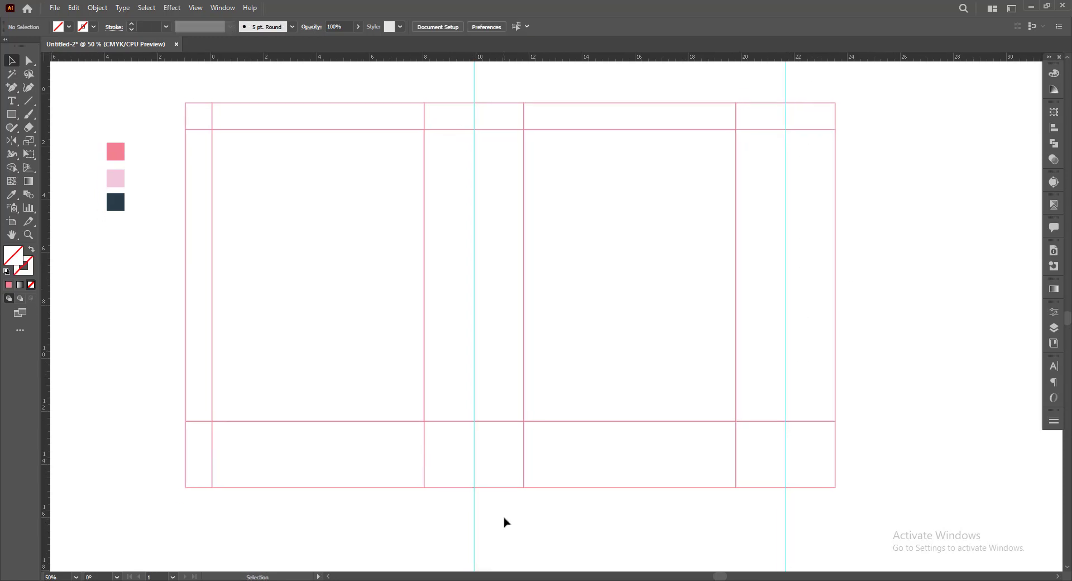
{"action": "left_click", "coordinate": [463, 487]}
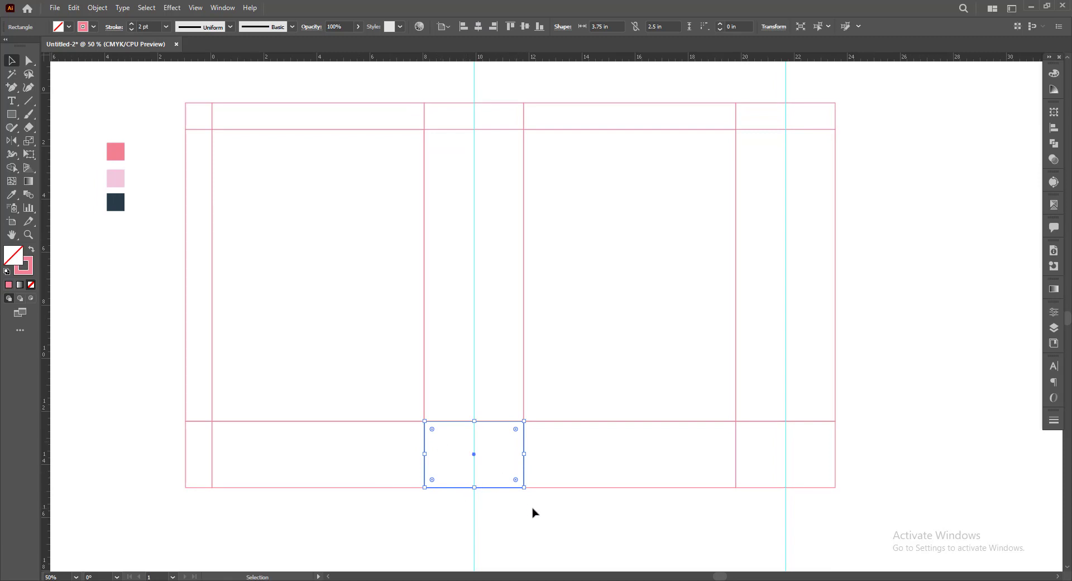
{"action": "left_click", "coordinate": [445, 485]}
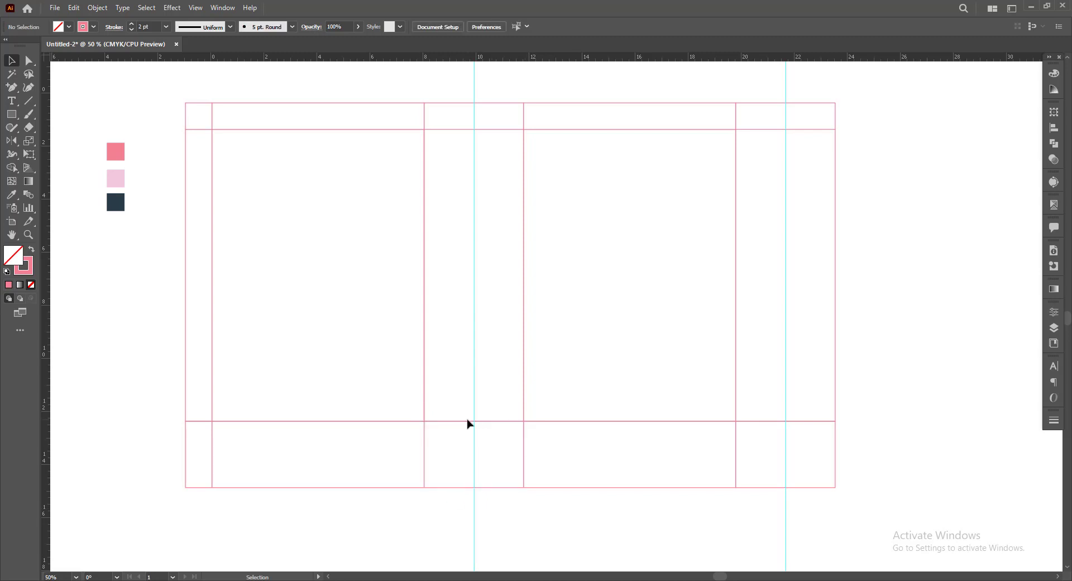
Change the Keyboard Increment preference.
{"action": "left_click", "coordinate": [488, 30]}
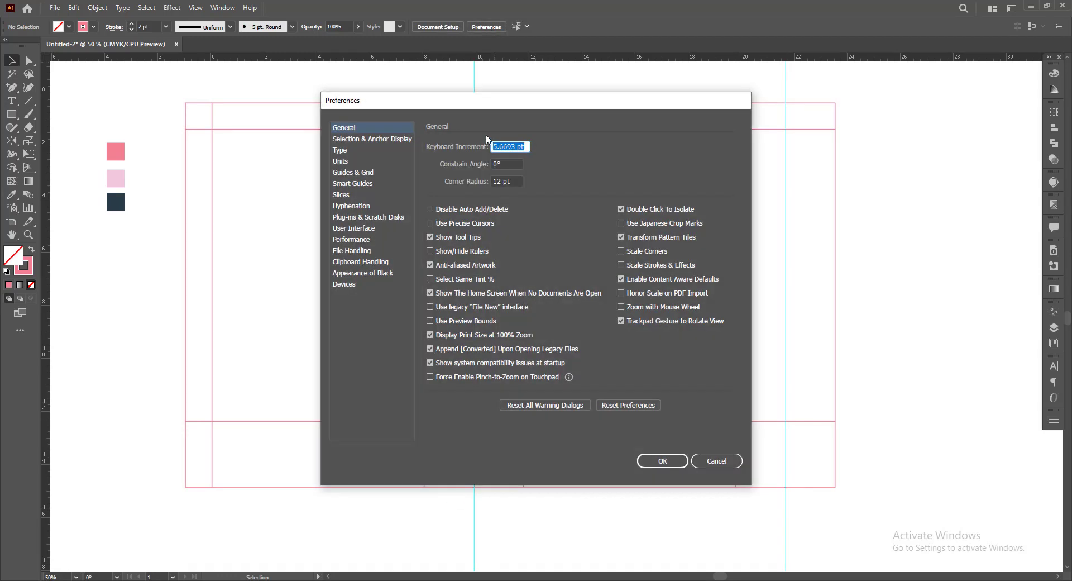
{"action": "type", "text": "3.75/2"}
{"action": "key", "text": "Return"}
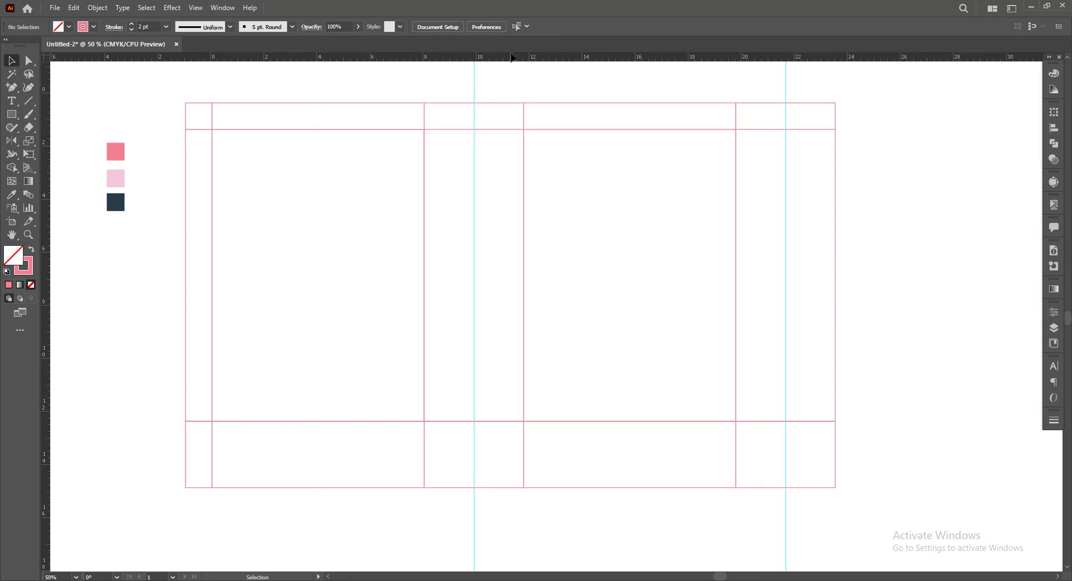
Place a trial horizontal guide at the bottom-fold line, nudge it, then delete it.
{"action": "left_click_drag", "start_coordinate": [511, 56], "coordinate": [530, 428]}
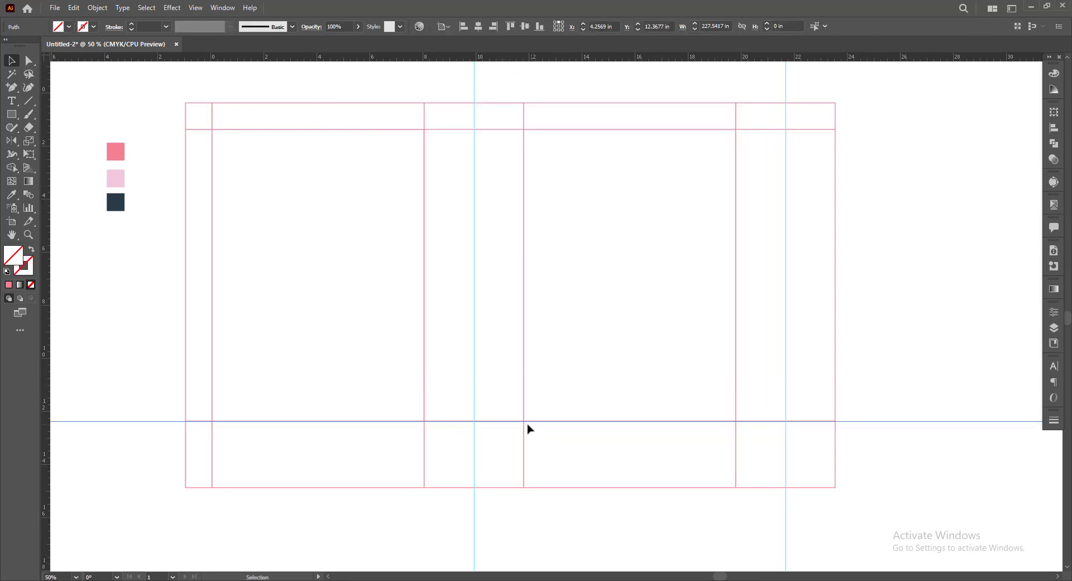
{"action": "key", "text": "Up"}
{"action": "left_click", "coordinate": [934, 456]}
{"action": "left_click", "coordinate": [913, 420]}
{"action": "key", "text": "Delete"}
{"action": "left_click_drag", "start_coordinate": [586, 510], "coordinate": [601, 515]}
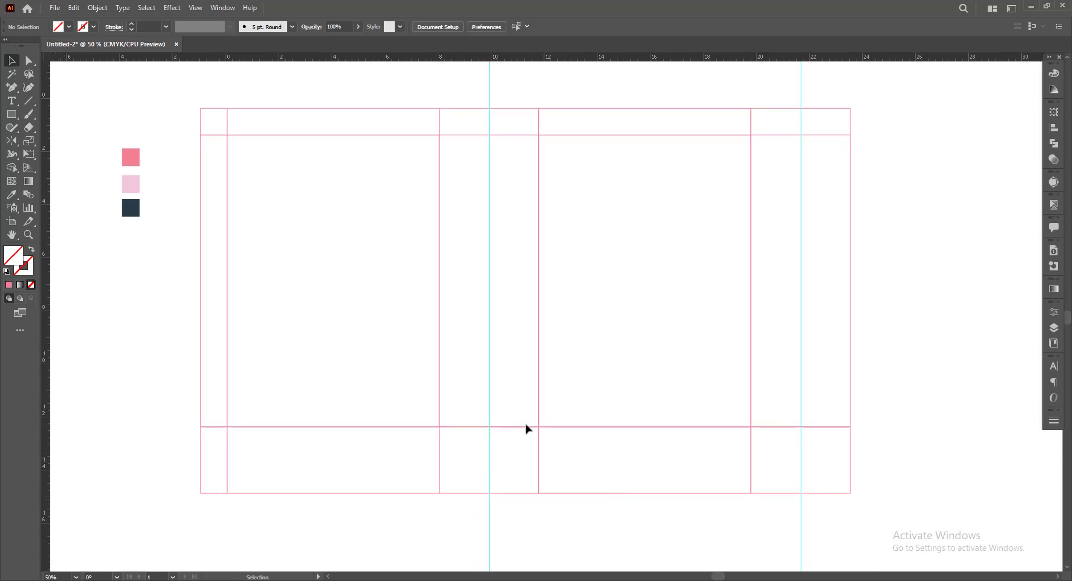
Draw a measuring rectangle at the guide intersection, rotate it upright and move it above the fold.
{"action": "key", "text": "m"}
{"action": "scroll", "coordinate": [469, 425], "scroll_direction": "up", "scroll_amount": 3}
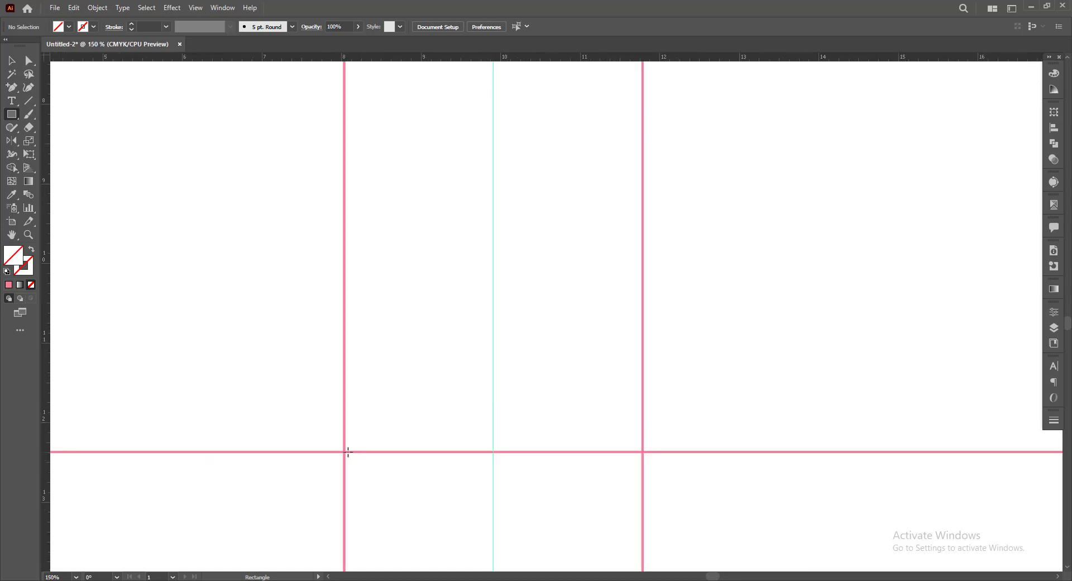
{"action": "left_click_drag", "start_coordinate": [347, 451], "coordinate": [494, 362]}
{"action": "scroll", "coordinate": [528, 368], "scroll_direction": "down", "scroll_amount": 2}
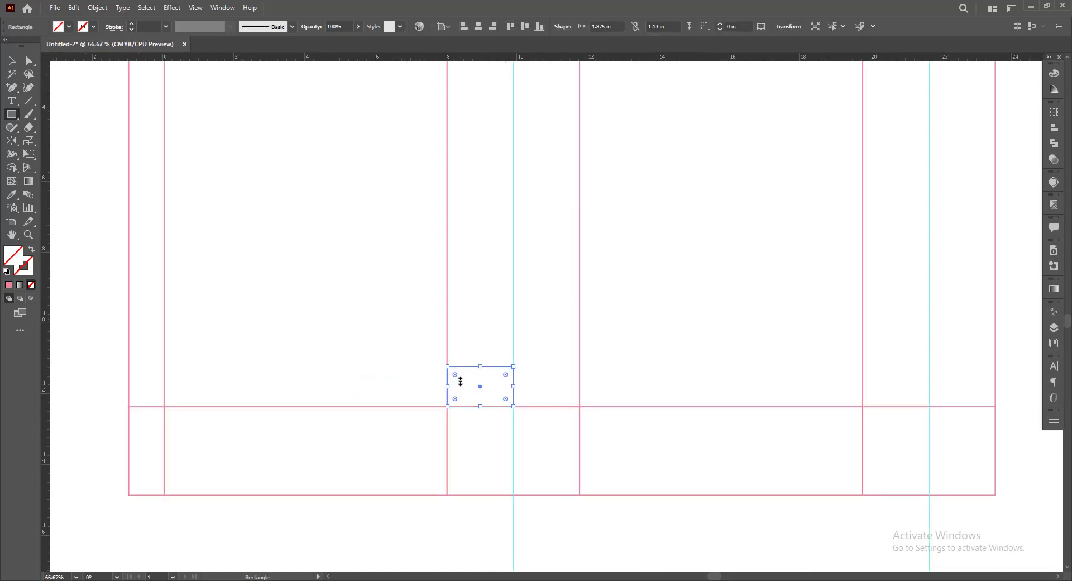
{"action": "left_click", "coordinate": [11, 61]}
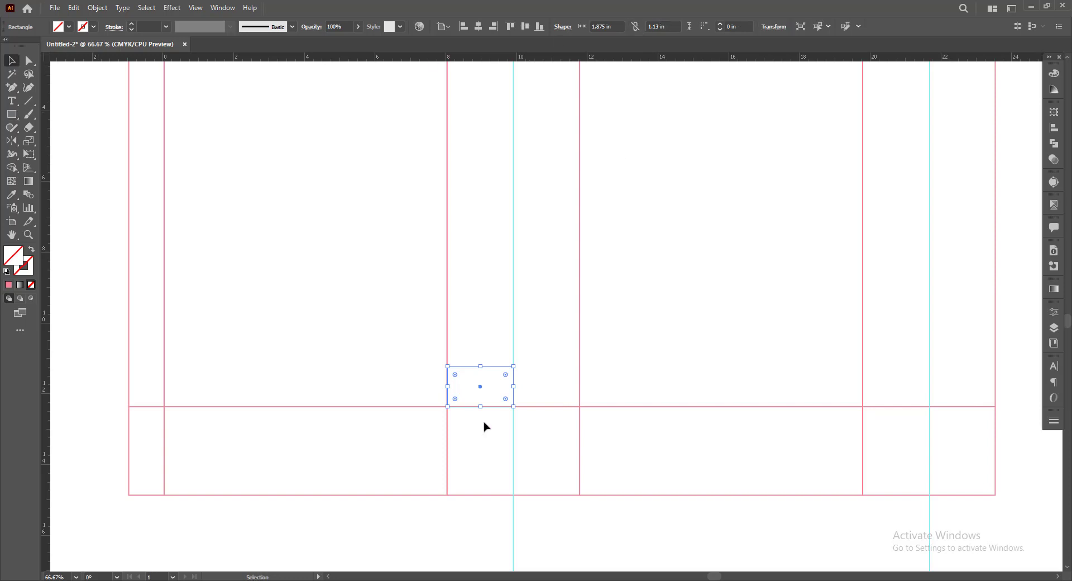
{"action": "left_click_drag", "start_coordinate": [516, 361], "coordinate": [450, 342]}
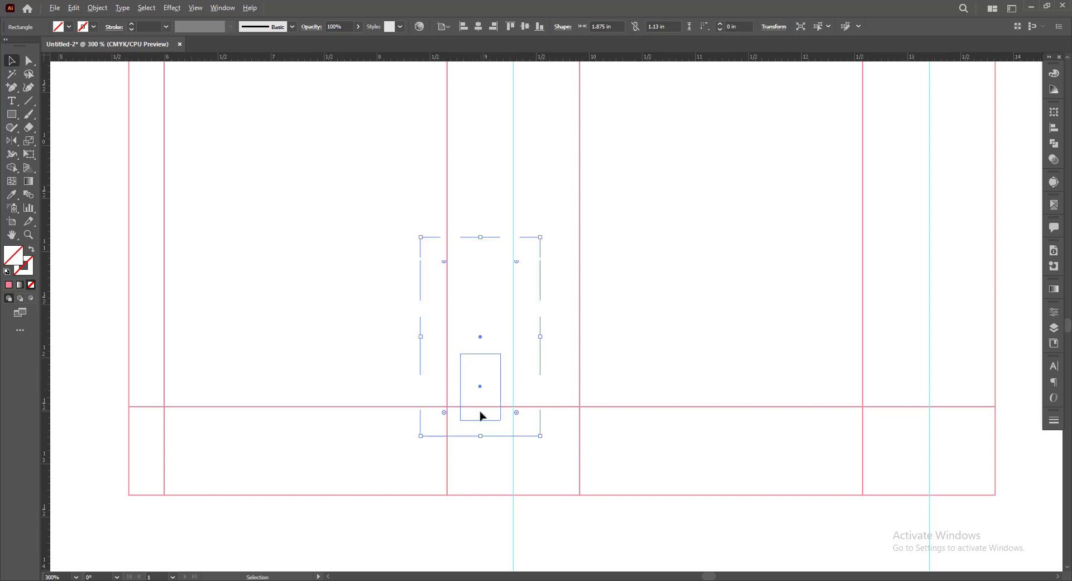
{"action": "scroll", "coordinate": [481, 414], "scroll_direction": "up", "scroll_amount": 4}
{"action": "left_click_drag", "start_coordinate": [504, 453], "coordinate": [509, 392]}
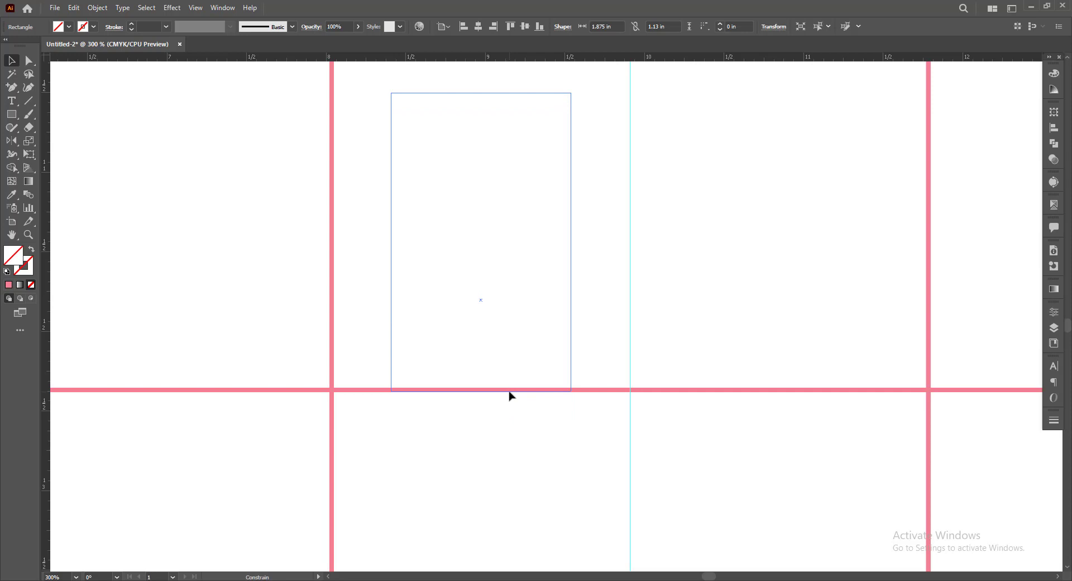
{"action": "scroll", "coordinate": [510, 391], "scroll_direction": "down", "scroll_amount": 4}
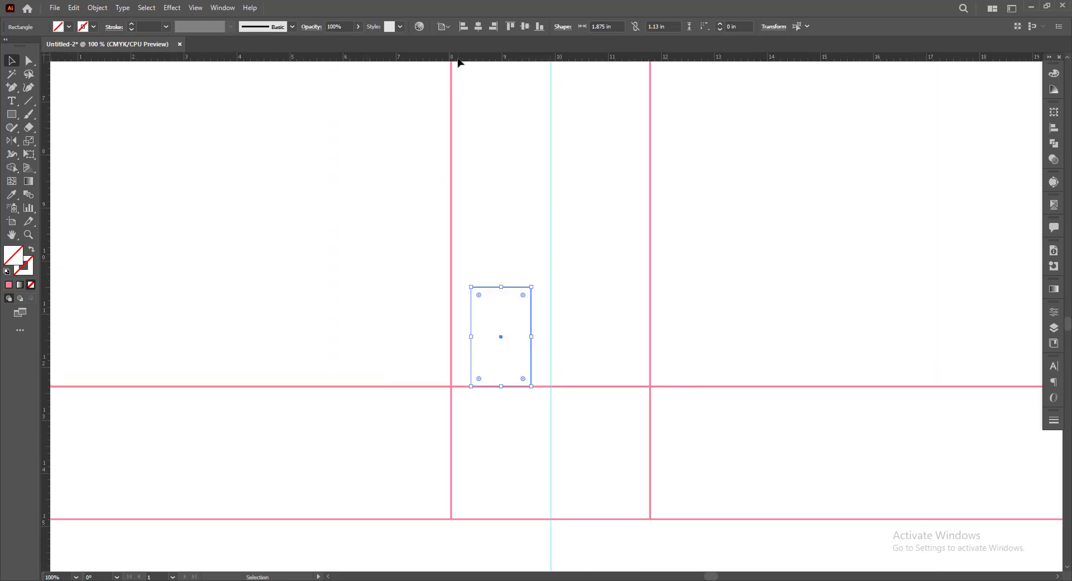
Add a horizontal guide at the rectangle's top edge and delete the rectangle.
{"action": "left_click_drag", "start_coordinate": [458, 59], "coordinate": [527, 288]}
{"action": "scroll", "coordinate": [511, 270], "scroll_direction": "down", "scroll_amount": 2}
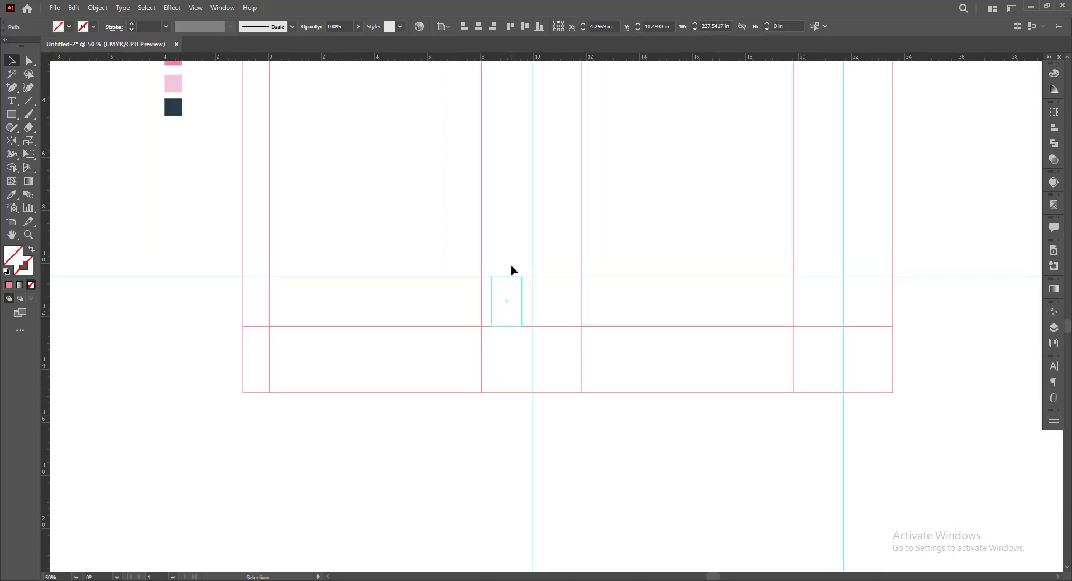
{"action": "left_click", "coordinate": [522, 293]}
{"action": "key", "text": "Delete"}
{"action": "scroll", "coordinate": [522, 433], "scroll_direction": "down", "scroll_amount": 1}
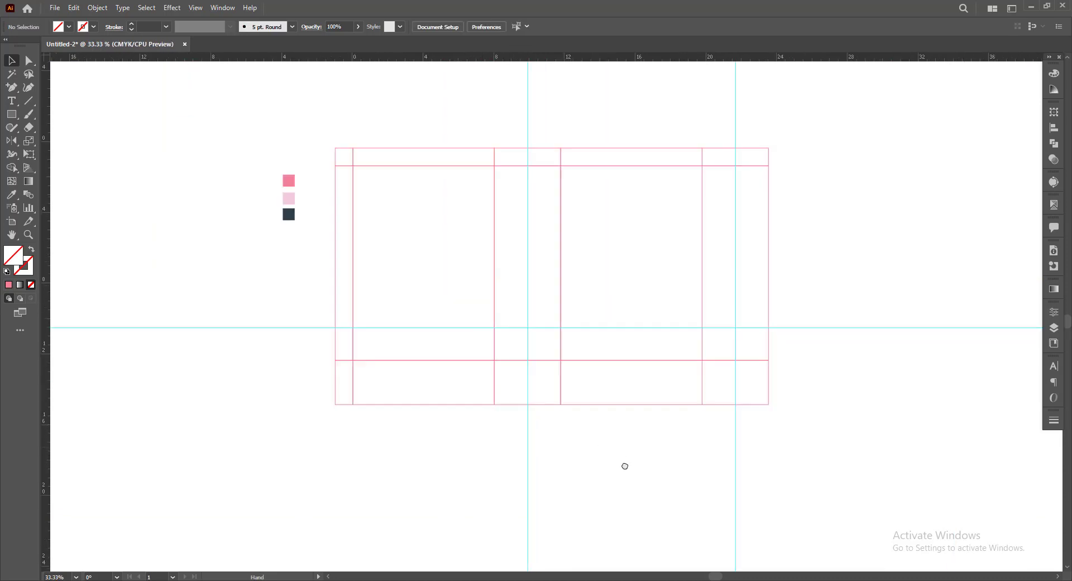
Draw a vertical fold line down the left gusset's centre guide, styled with the pink dieline stroke.
{"action": "scroll", "coordinate": [493, 395], "scroll_direction": "up", "scroll_amount": 1}
{"action": "left_click", "coordinate": [29, 101]}
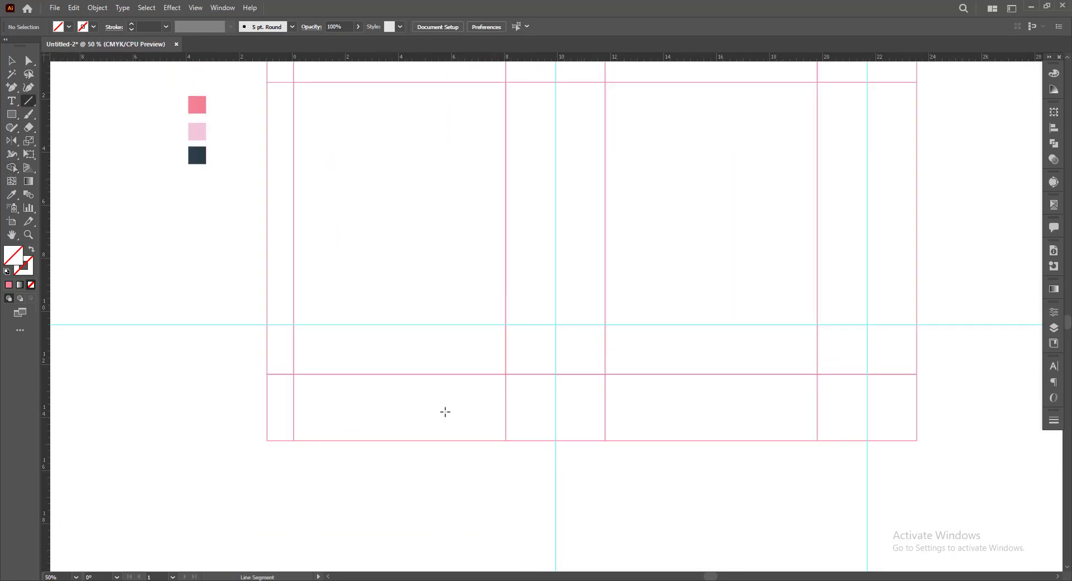
{"action": "scroll", "coordinate": [498, 413], "scroll_direction": "up", "scroll_amount": 1}
{"action": "scroll", "coordinate": [447, 363], "scroll_direction": "up", "scroll_amount": 1}
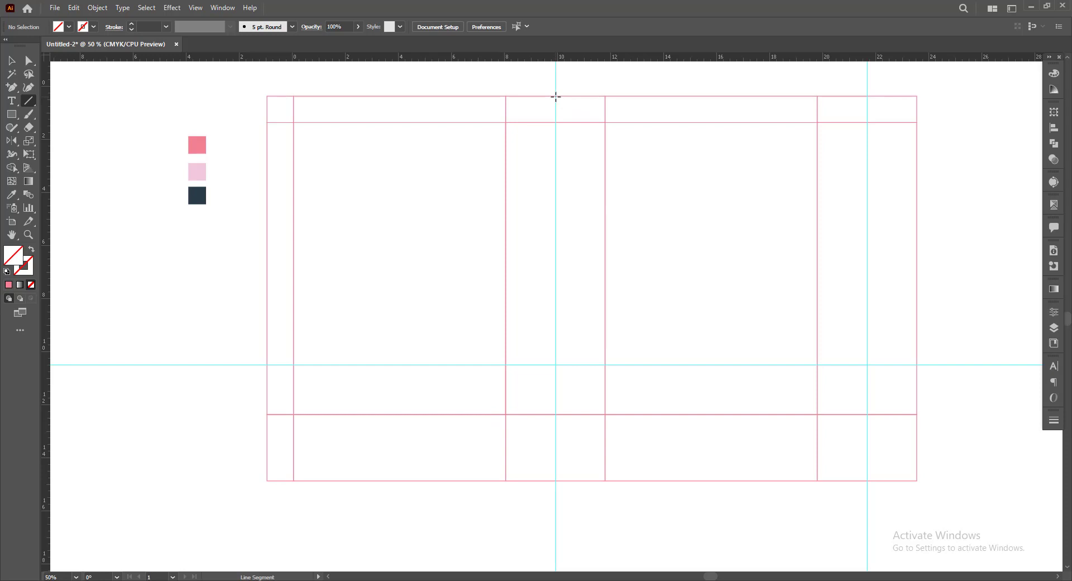
{"action": "left_click_drag", "start_coordinate": [555, 365], "coordinate": [556, 96]}
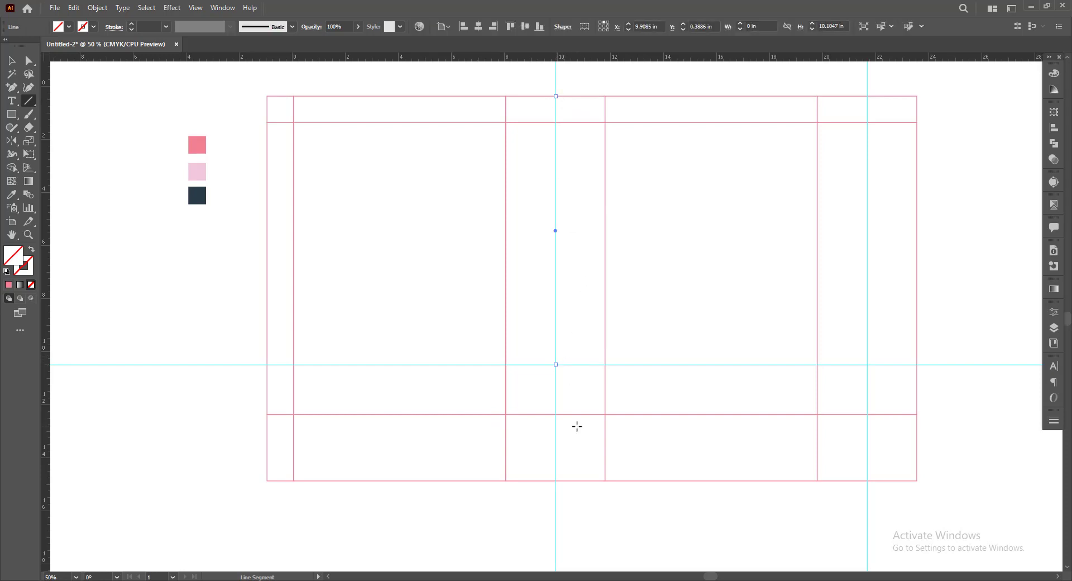
{"action": "key", "text": "i"}
{"action": "left_click", "coordinate": [343, 101]}
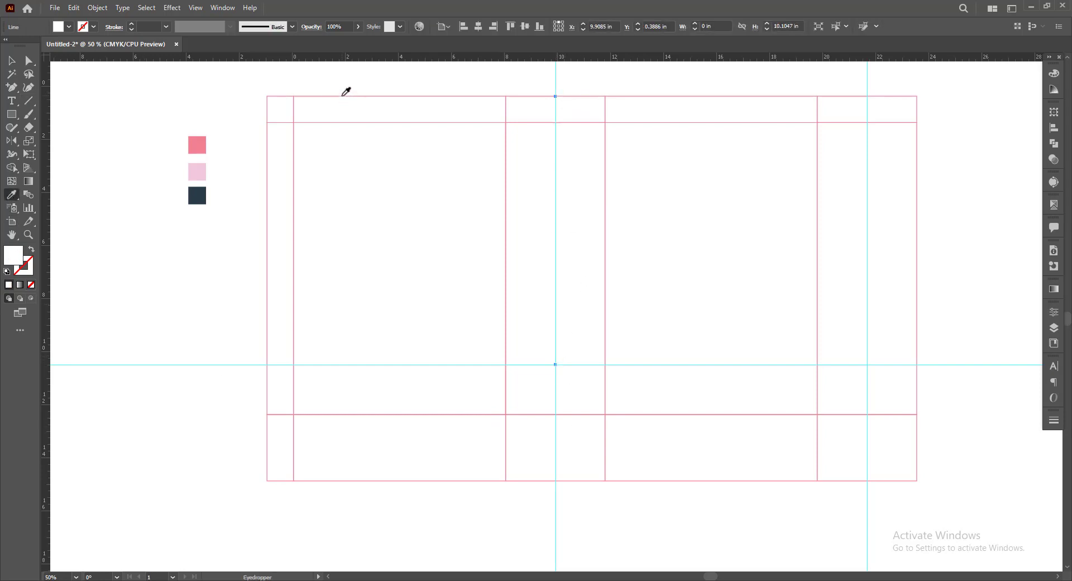
{"action": "left_click", "coordinate": [346, 97]}
Lock the guides and copy the fold line onto the right gusset's centre guide.
{"action": "left_click", "coordinate": [11, 60]}
{"action": "left_click", "coordinate": [565, 166]}
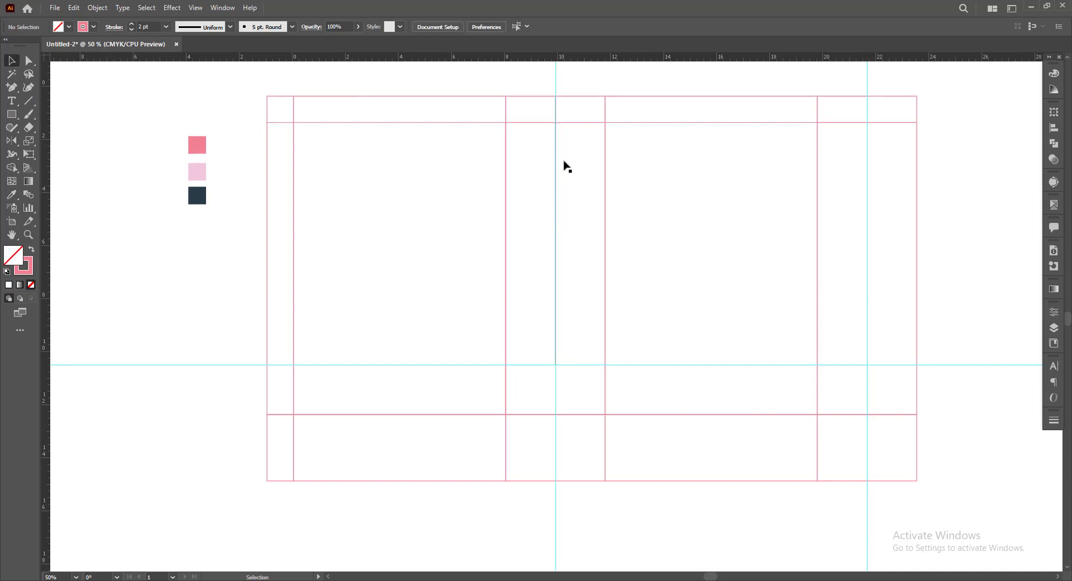
{"action": "left_click", "coordinate": [556, 82]}
{"action": "right_click", "coordinate": [568, 78]}
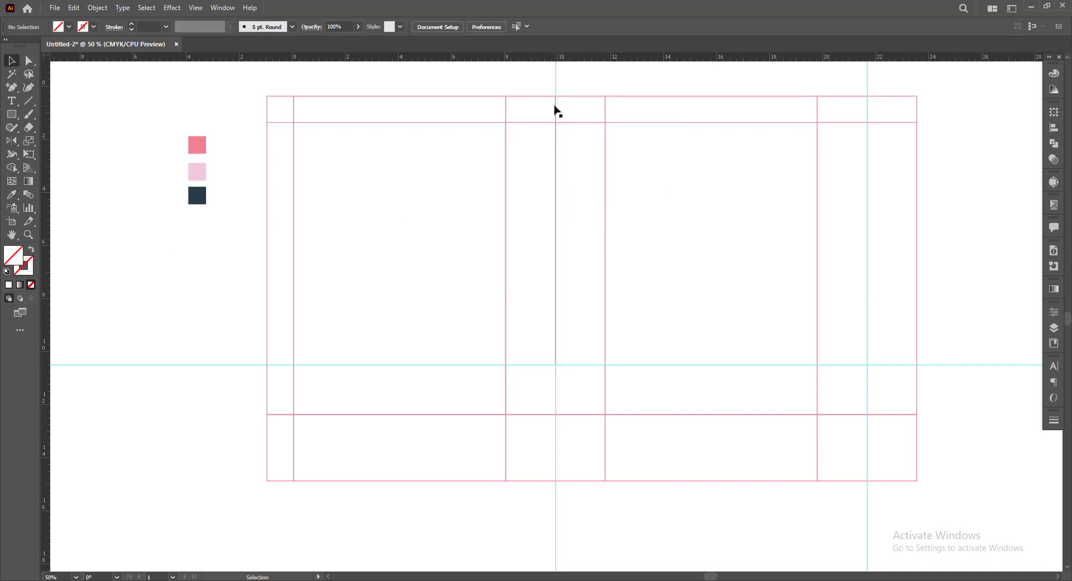
{"action": "left_click_drag", "start_coordinate": [556, 107], "coordinate": [869, 119]}
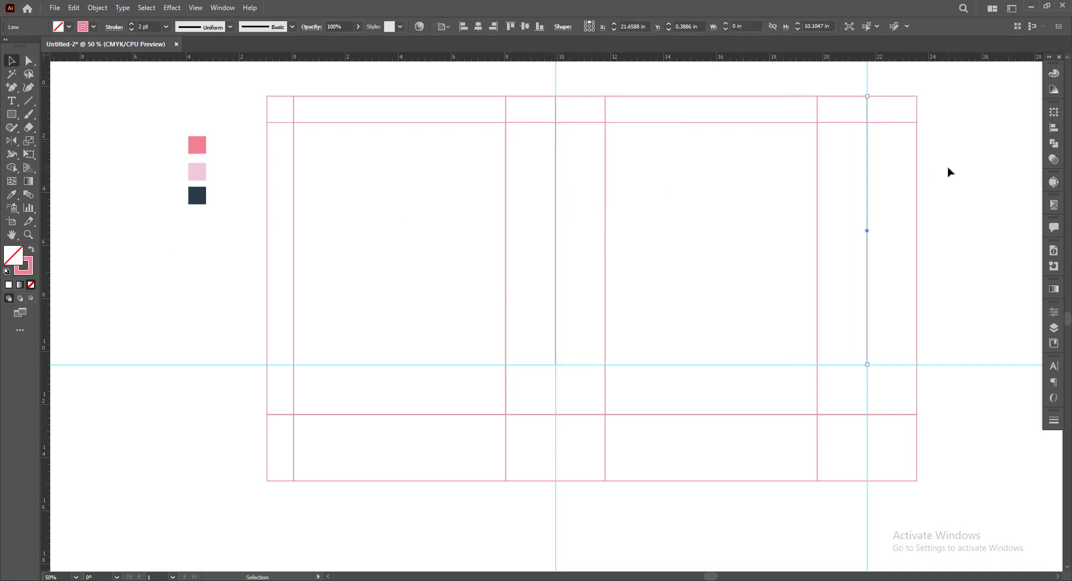
{"action": "left_click", "coordinate": [29, 101]}
{"action": "scroll", "coordinate": [548, 440], "scroll_direction": "up", "scroll_amount": 1, "text": "alt"}
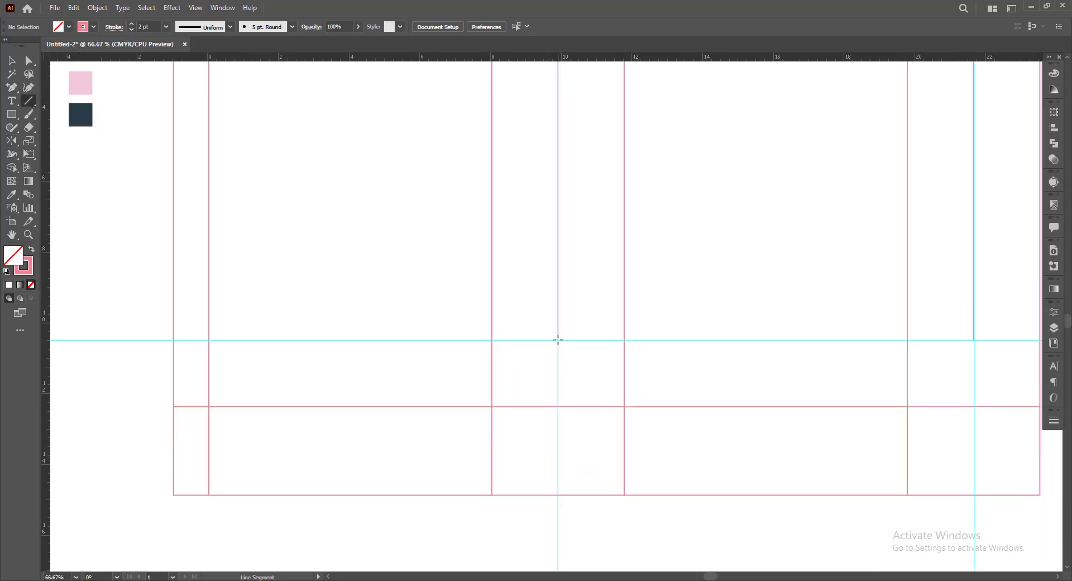
Draw a diagonal fold line from the guide intersection down to the bag's bottom edge.
{"action": "left_click_drag", "start_coordinate": [557, 340], "coordinate": [406, 495]}
{"action": "left_click_drag", "start_coordinate": [407, 493], "coordinate": [403, 493]}
{"action": "left_click", "coordinate": [11, 60]}
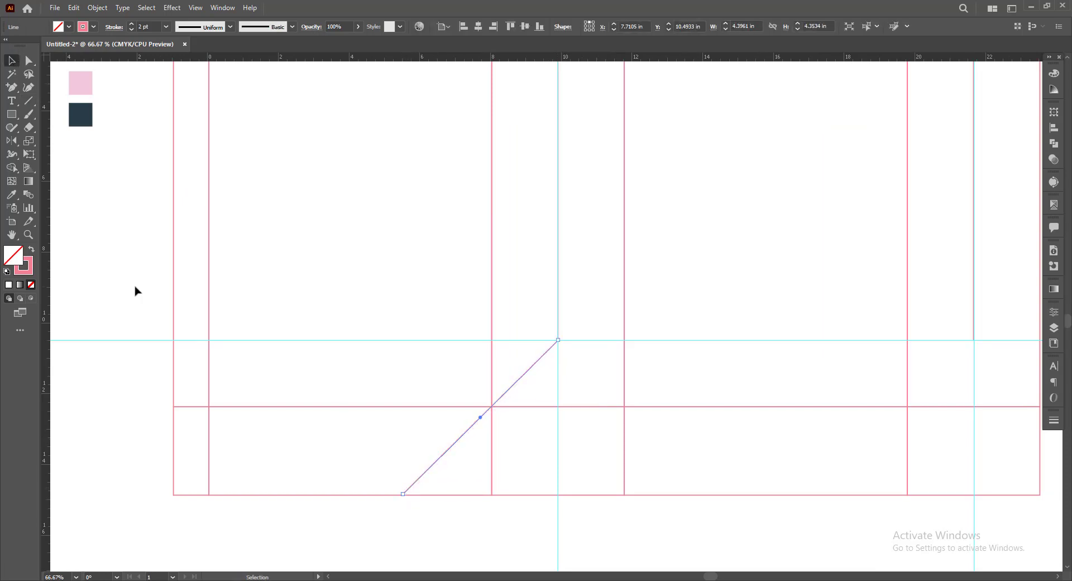
{"action": "left_click", "coordinate": [137, 289]}
{"action": "scroll", "coordinate": [479, 371], "scroll_direction": "down", "scroll_amount": 1, "text": "alt"}
{"action": "scroll", "coordinate": [655, 383], "scroll_direction": "up", "scroll_amount": 1, "text": "alt"}
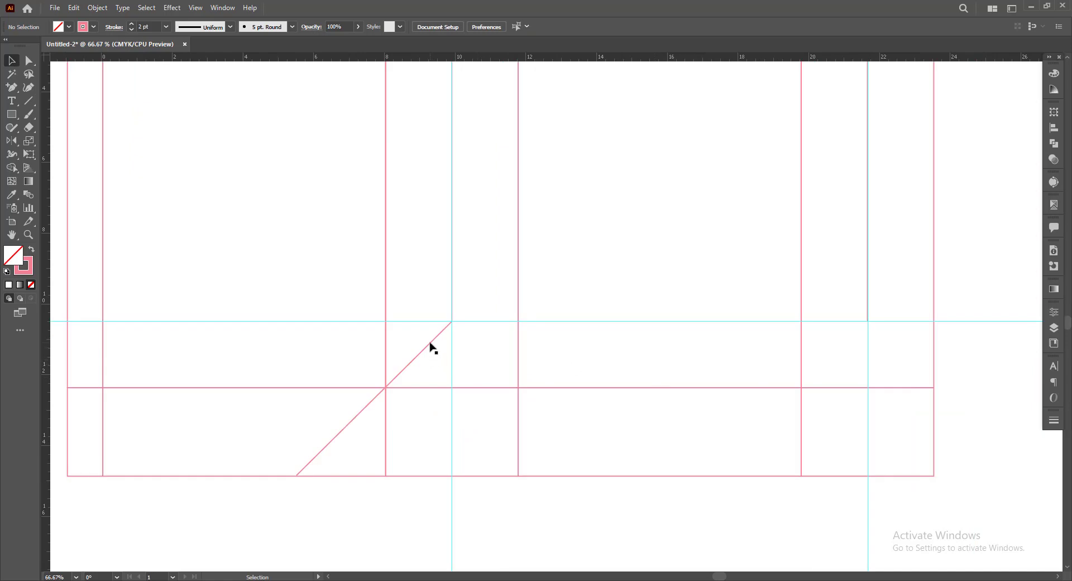
Duplicate the diagonal into the right gusset and create a mirrored diagonal copy.
{"action": "left_click_drag", "start_coordinate": [433, 348], "coordinate": [848, 375]}
{"action": "left_click", "coordinate": [989, 399]}
{"action": "scroll", "coordinate": [601, 344], "scroll_direction": "down", "scroll_amount": 1, "text": "alt"}
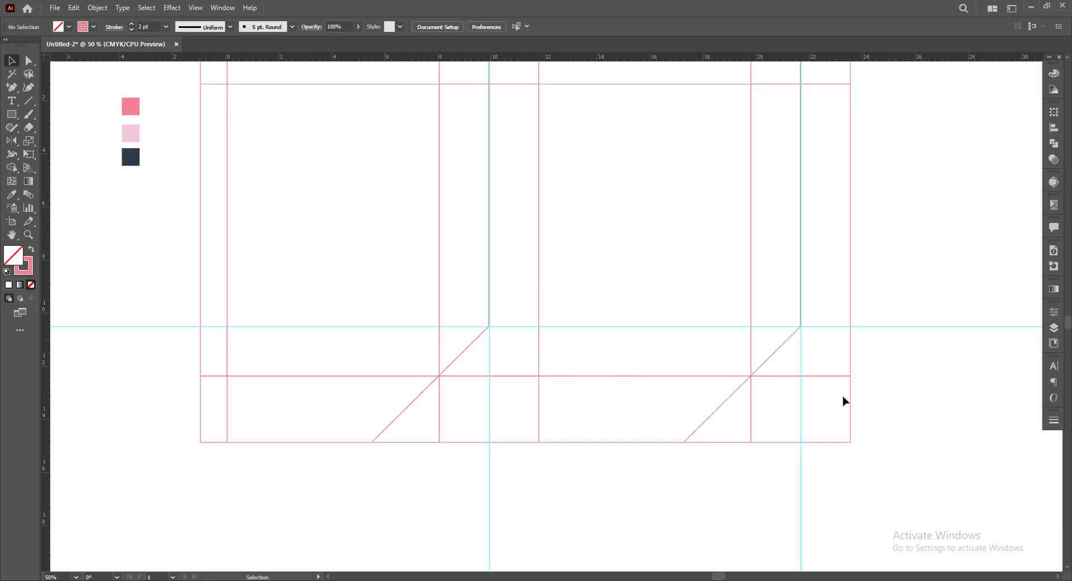
{"action": "scroll", "coordinate": [496, 346], "scroll_direction": "up", "scroll_amount": 1, "text": "alt"}
{"action": "mouse_move", "coordinate": [474, 340]}
{"action": "left_mouse_down"}
{"action": "mouse_move", "coordinate": [637, 322]}
{"action": "mouse_move", "coordinate": [494, 324]}
{"action": "mouse_move", "coordinate": [488, 354]}
{"action": "left_mouse_up"}
{"action": "scroll", "coordinate": [493, 324], "scroll_direction": "up", "scroll_amount": 4, "text": "alt"}
{"action": "scroll", "coordinate": [489, 354], "scroll_direction": "down", "scroll_amount": 4, "text": "alt"}
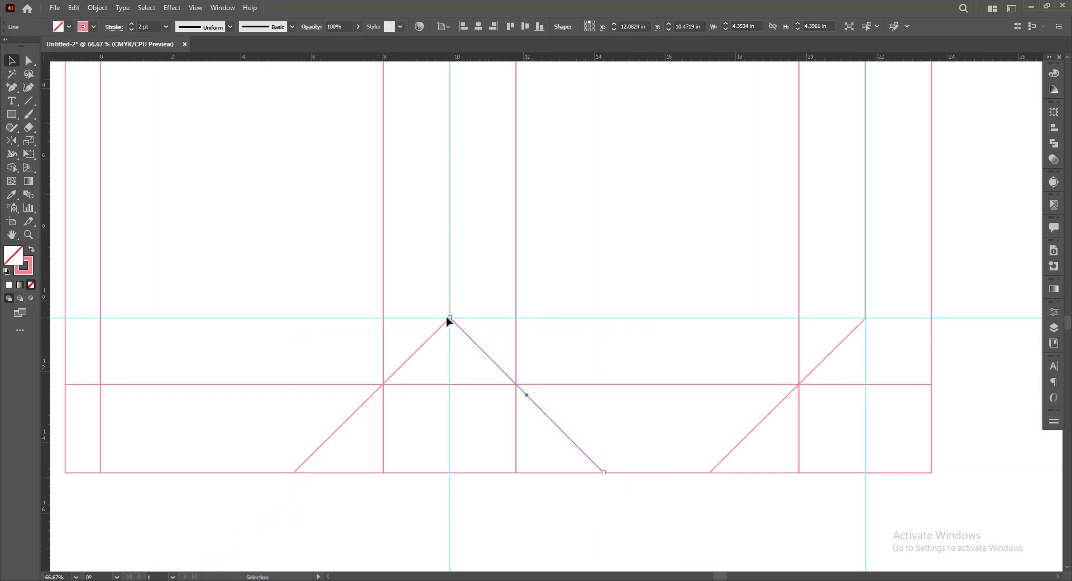
{"action": "left_click", "coordinate": [587, 498]}
Copy the down-right diagonal to the right gusset and place another diagonal on the left end panel.
{"action": "scroll", "coordinate": [500, 324], "scroll_direction": "up", "scroll_amount": 3, "text": "alt"}
{"action": "scroll", "coordinate": [532, 344], "scroll_direction": "down", "scroll_amount": 2, "text": "alt"}
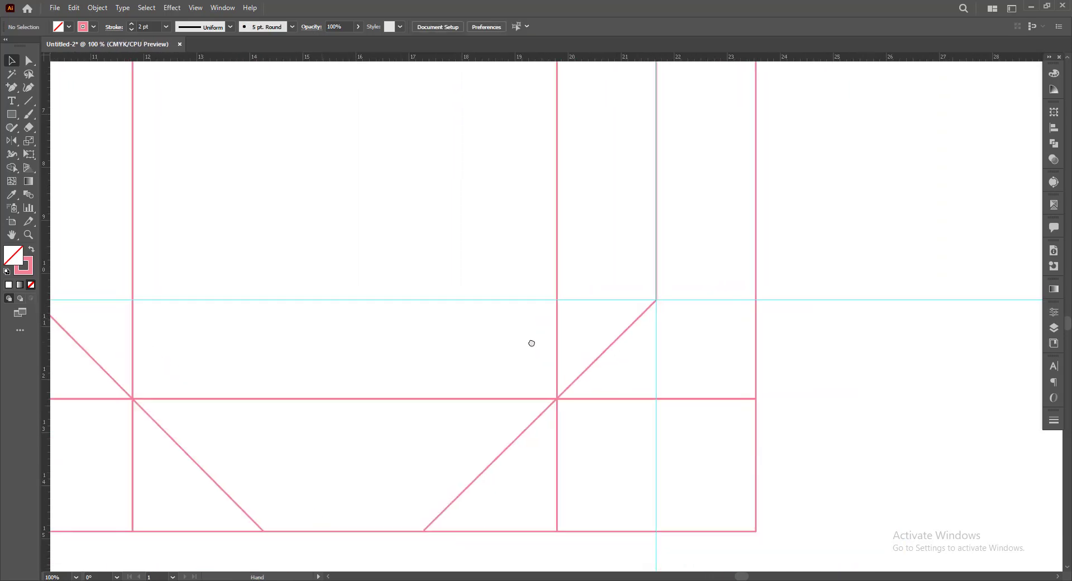
{"action": "scroll", "coordinate": [251, 304], "scroll_direction": "down", "scroll_amount": 2, "text": "alt"}
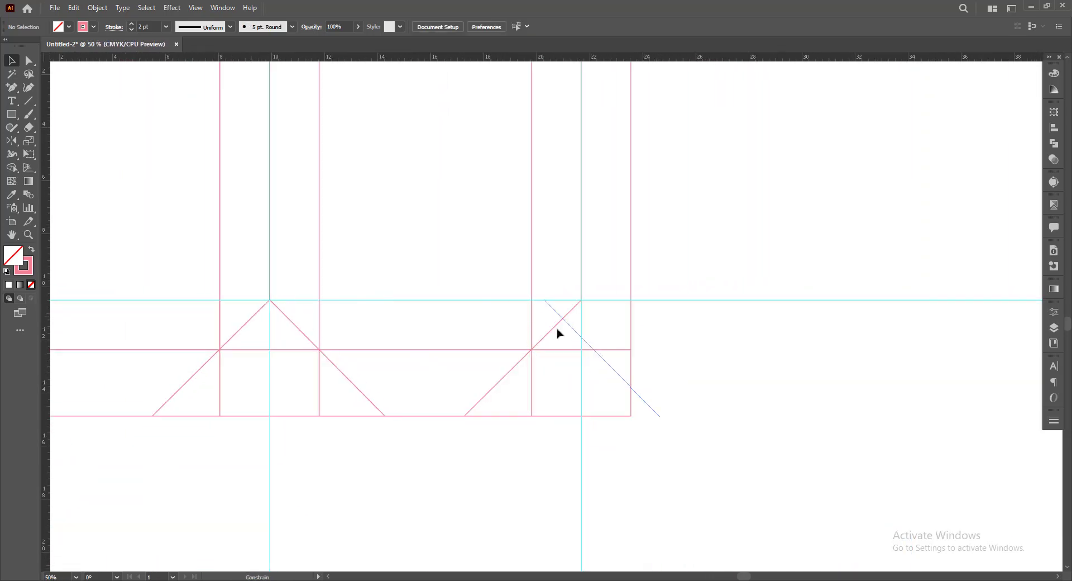
{"action": "left_click_drag", "start_coordinate": [278, 309], "coordinate": [591, 333], "text": "alt"}
{"action": "left_click", "coordinate": [659, 346]}
{"action": "scroll", "coordinate": [696, 385], "scroll_direction": "down", "scroll_amount": 1, "text": "alt"}
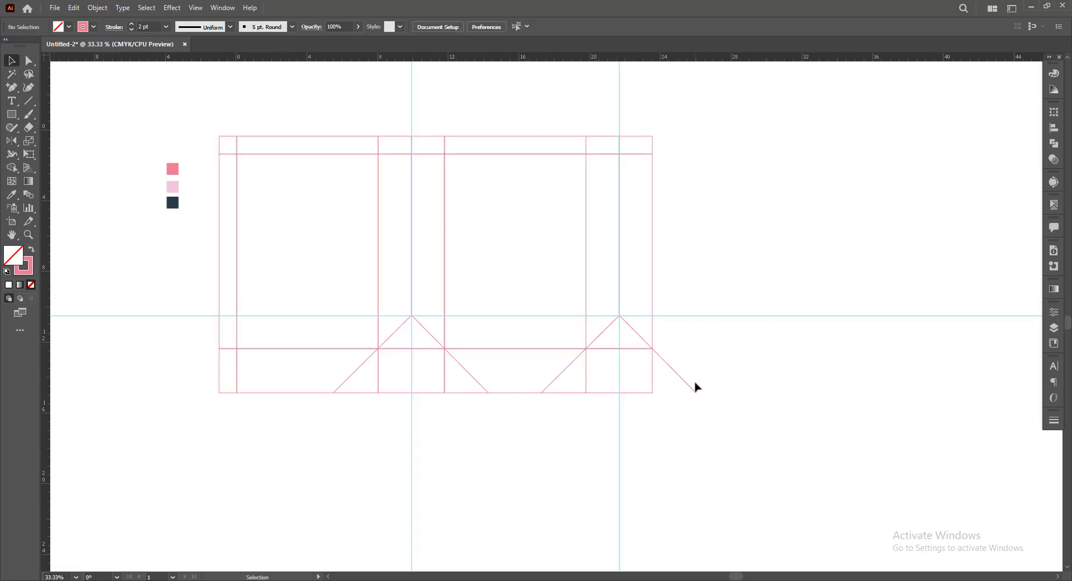
{"action": "scroll", "coordinate": [330, 320], "scroll_direction": "up", "scroll_amount": 1, "text": "alt"}
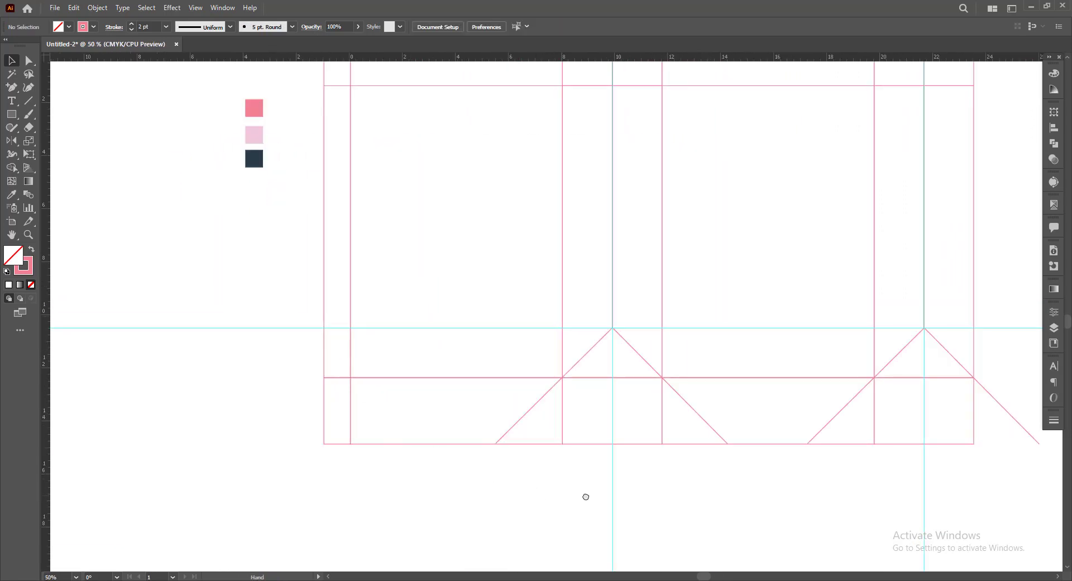
{"action": "left_click_drag", "start_coordinate": [585, 497], "coordinate": [651, 497]}
{"action": "left_click_drag", "start_coordinate": [759, 412], "coordinate": [448, 425]}
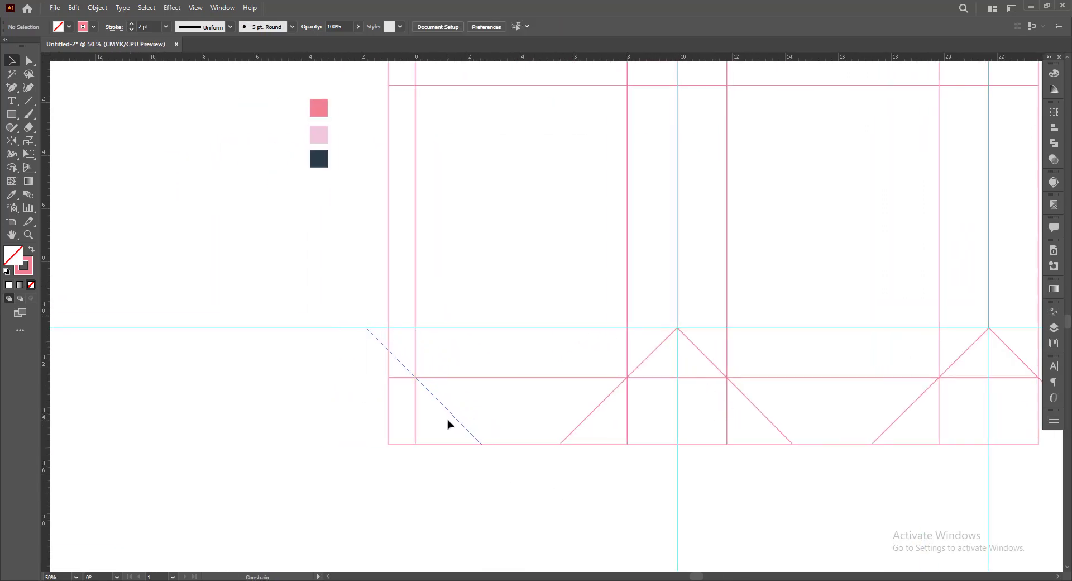
{"action": "left_click", "coordinate": [431, 320]}
{"action": "left_click_drag", "start_coordinate": [430, 320], "coordinate": [367, 322]}
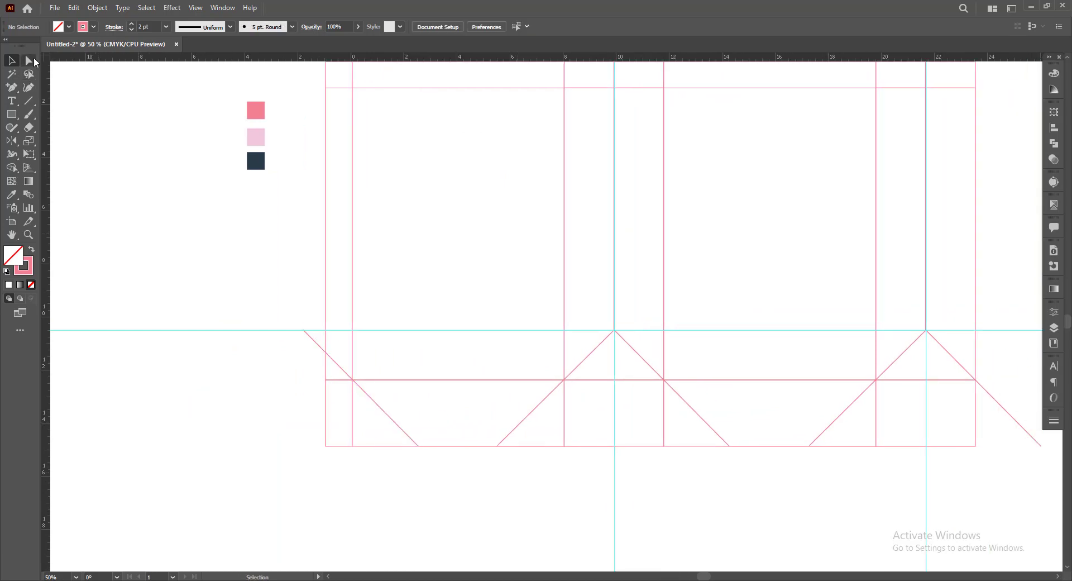
Trim the overhanging diagonal's end point back to the panel corner.
{"action": "left_click", "coordinate": [34, 61]}
{"action": "scroll", "coordinate": [670, 375], "scroll_direction": "right", "scroll_amount": 5}
{"action": "left_click", "coordinate": [858, 434]}
{"action": "scroll", "coordinate": [857, 436], "scroll_direction": "up", "scroll_amount": 2, "text": "alt"}
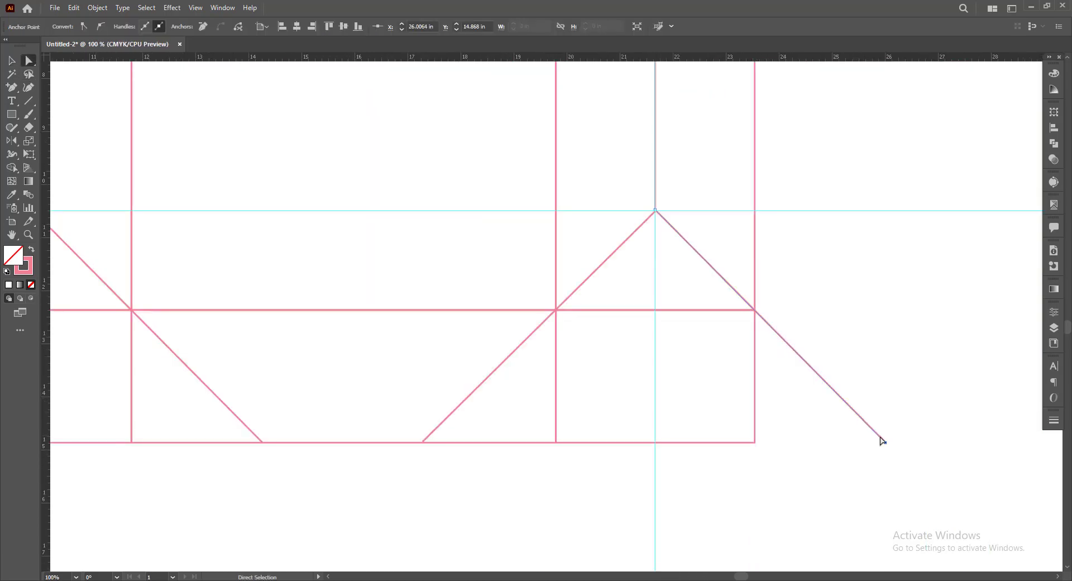
{"action": "left_click_drag", "start_coordinate": [887, 444], "coordinate": [757, 313]}
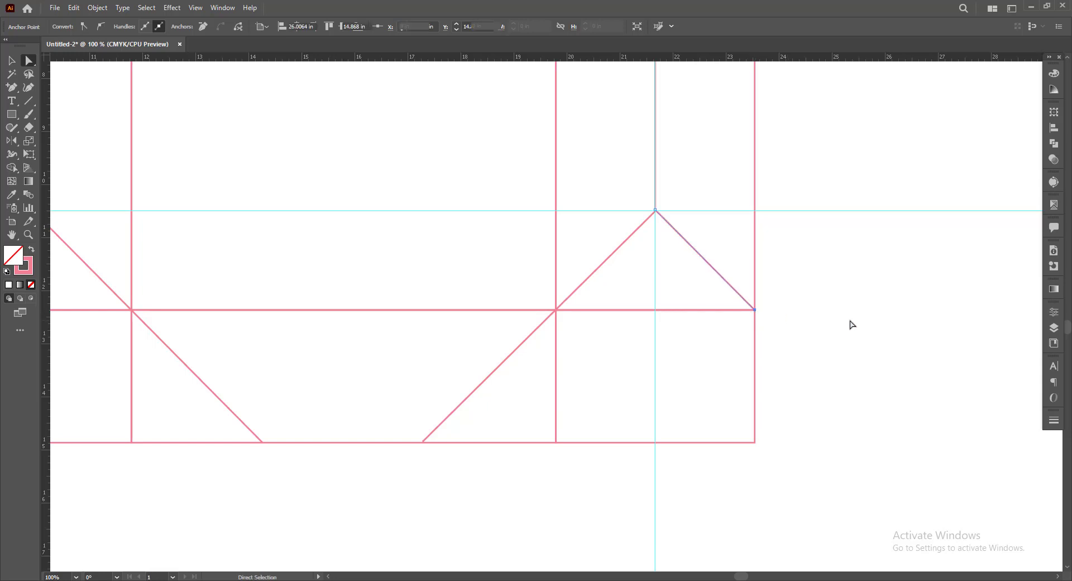
{"action": "left_click", "coordinate": [850, 323]}
{"action": "scroll", "coordinate": [850, 323], "scroll_direction": "down", "scroll_amount": 2, "text": "alt"}
{"action": "scroll", "coordinate": [538, 262], "scroll_direction": "left", "scroll_amount": 3}
{"action": "scroll", "coordinate": [279, 256], "scroll_direction": "up", "scroll_amount": 4, "text": "alt"}
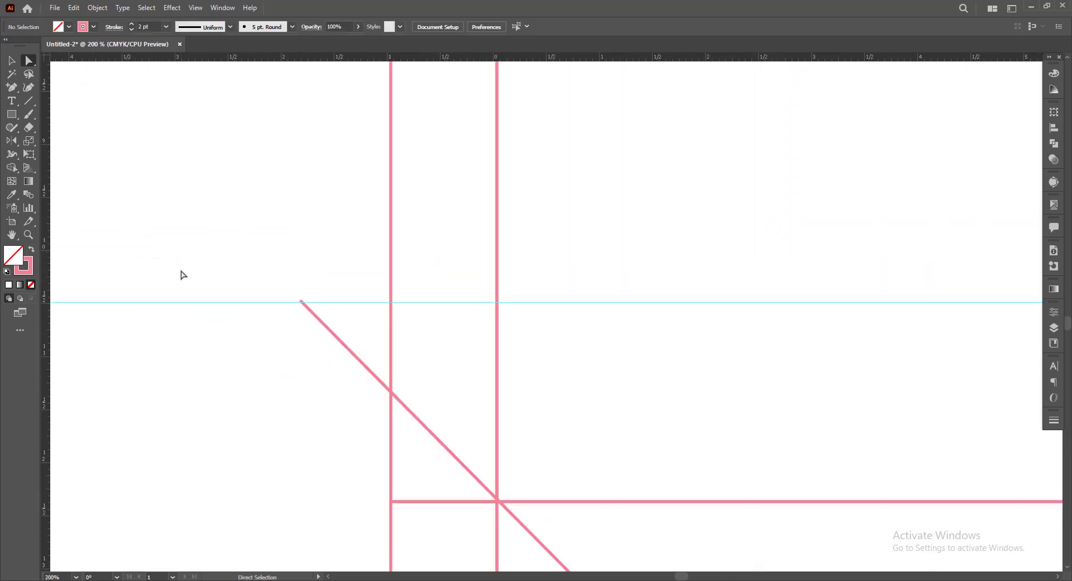
Delete the horizontal guide and pull the diagonal's top end onto the vertical fold line.
{"action": "left_click_drag", "start_coordinate": [181, 274], "coordinate": [286, 467]}
{"action": "key", "text": "Delete"}
{"action": "left_click", "coordinate": [300, 302]}
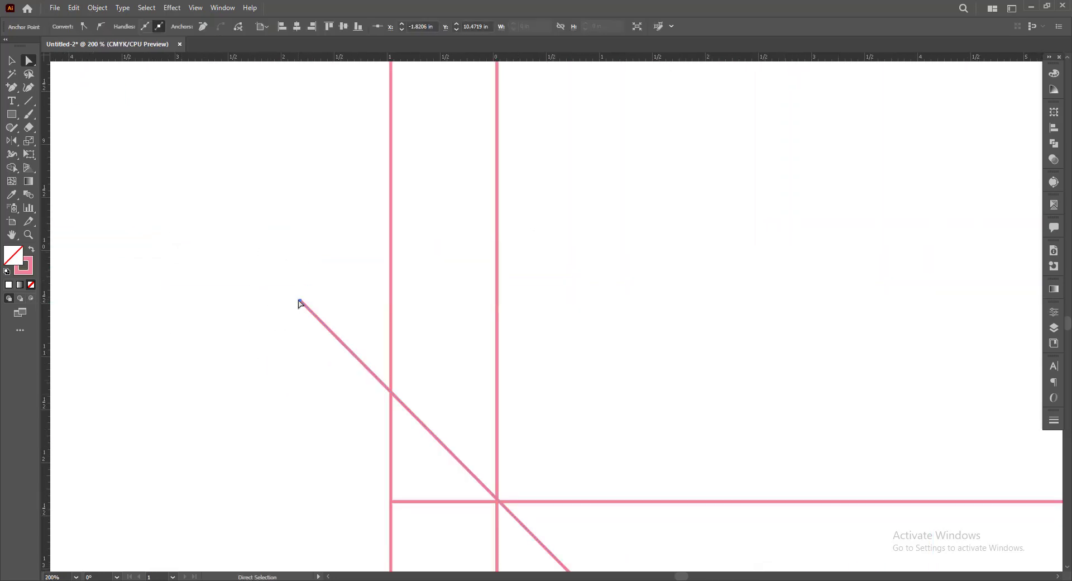
{"action": "left_click_drag", "start_coordinate": [299, 302], "coordinate": [385, 394]}
Delete both vertical cyan guides and recentre the view on the dieline.
{"action": "left_click", "coordinate": [287, 368]}
{"action": "scroll", "coordinate": [287, 368], "scroll_direction": "down", "scroll_amount": 5, "text": "alt"}
{"action": "left_click_drag", "start_coordinate": [431, 471], "coordinate": [677, 491]}
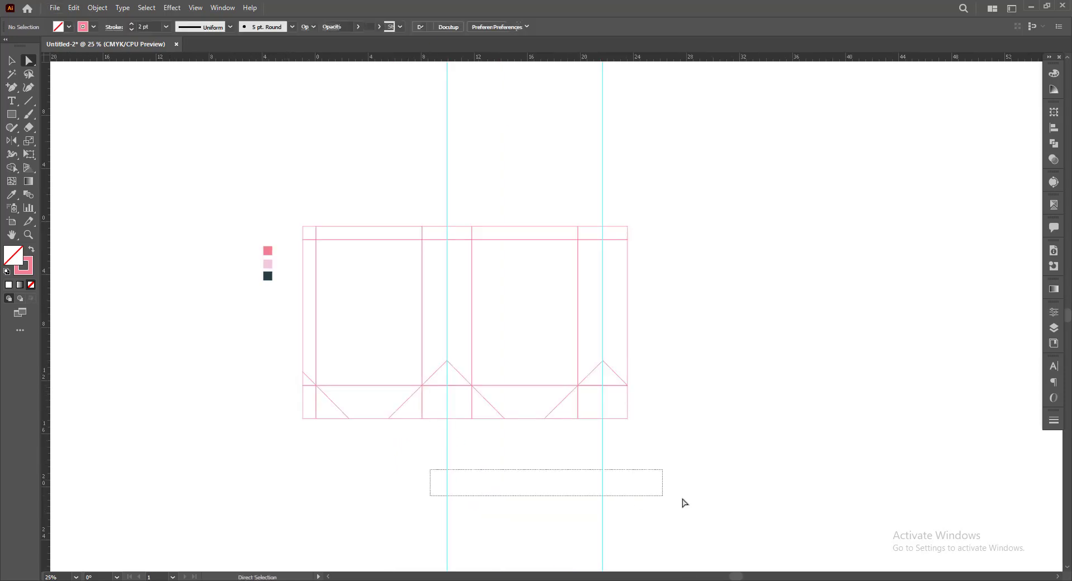
{"action": "key", "text": "Delete"}
{"action": "left_click_drag", "start_coordinate": [469, 483], "coordinate": [511, 491]}
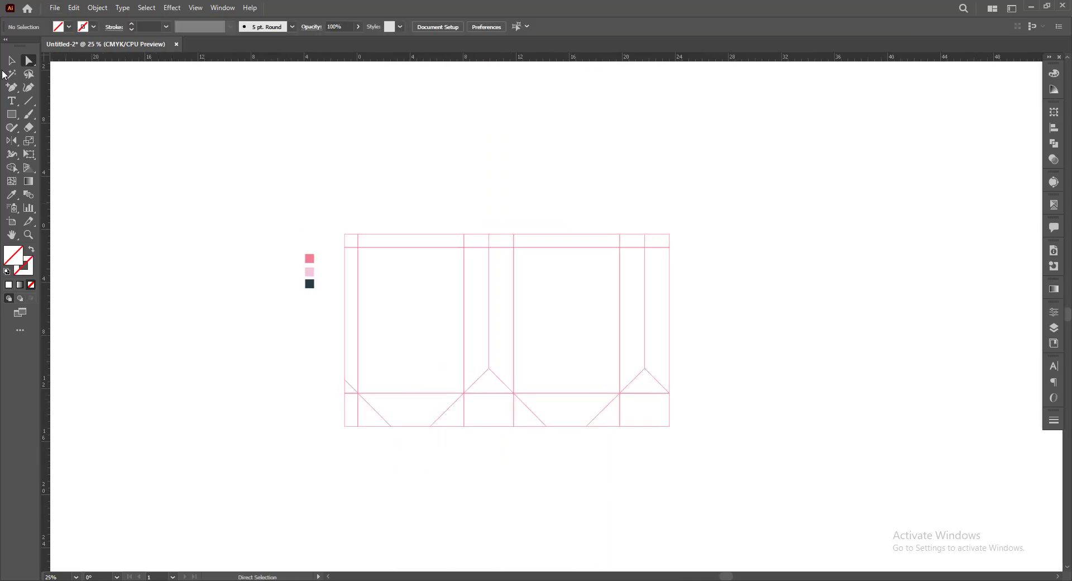
{"action": "left_click", "coordinate": [11, 60]}
{"action": "left_click_drag", "start_coordinate": [332, 201], "coordinate": [703, 468]}
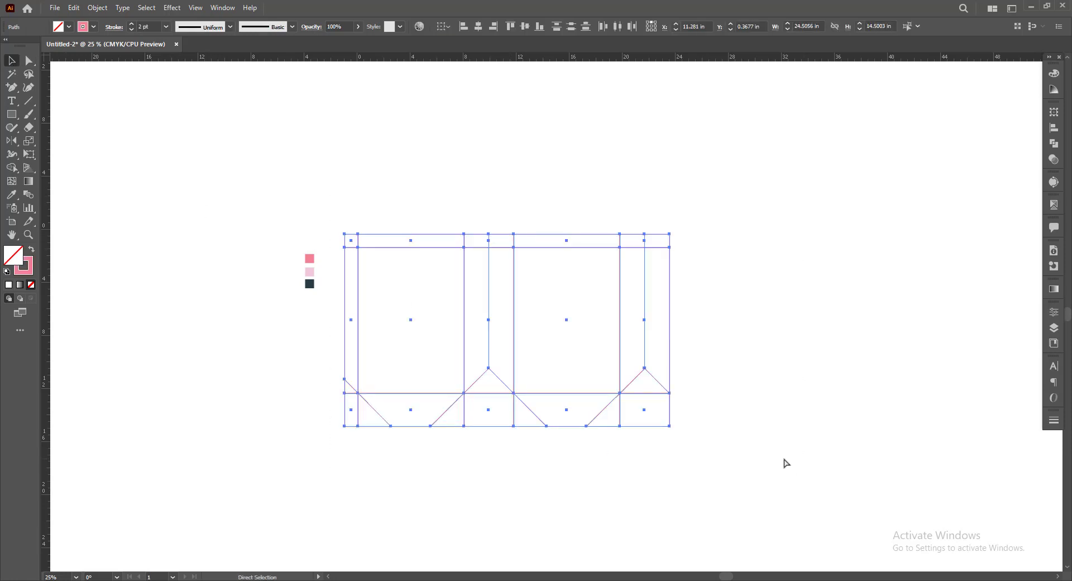
{"action": "left_click", "coordinate": [766, 449]}
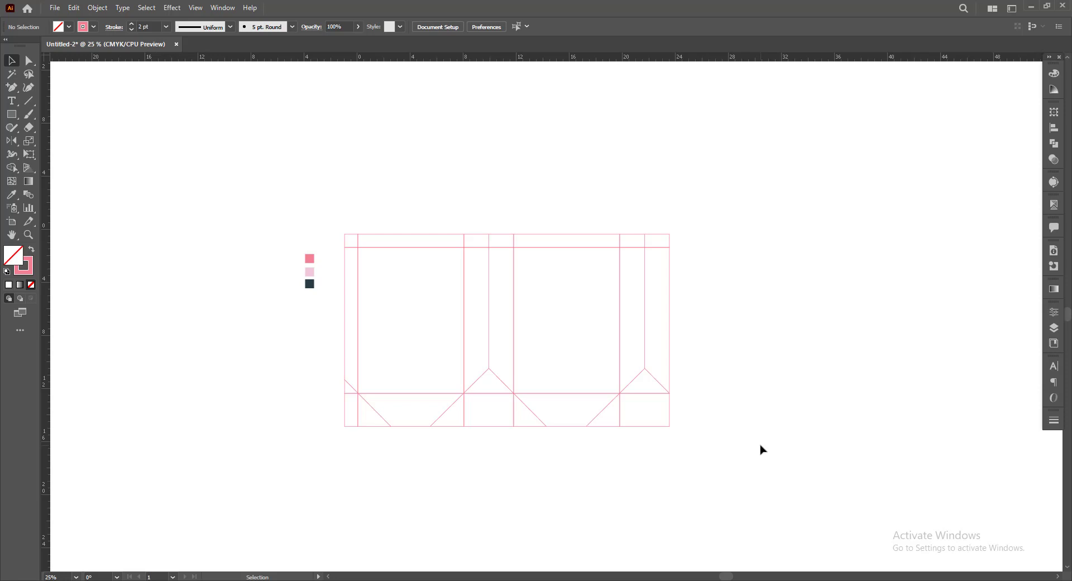
Set every path of the dieline to a 1 pt stroke weight.
{"action": "scroll", "coordinate": [640, 369], "scroll_direction": "up", "scroll_amount": 1}
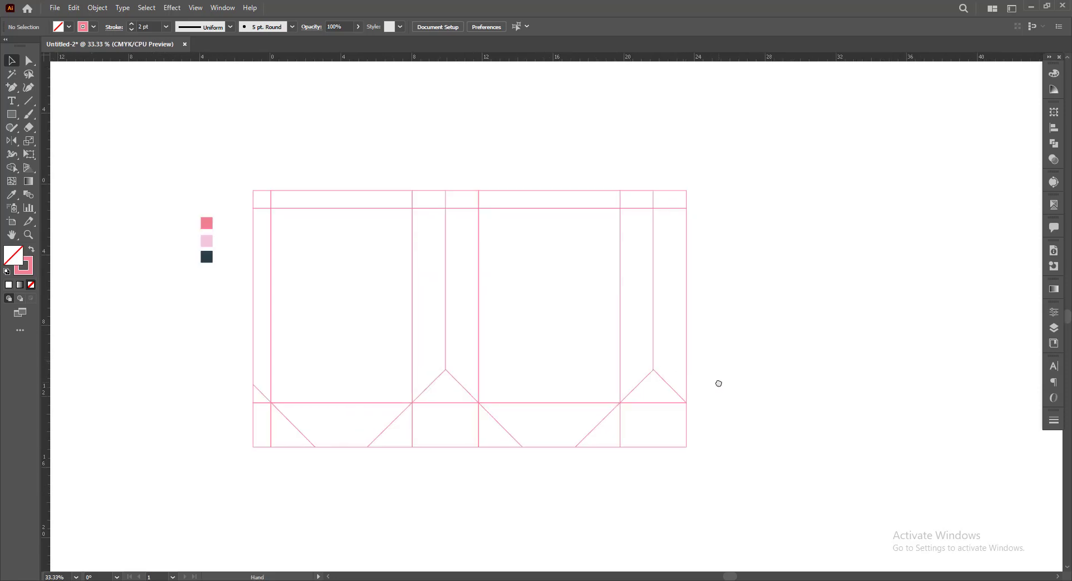
{"action": "mouse_move", "coordinate": [256, 165]}
{"action": "left_mouse_down"}
{"action": "mouse_move", "coordinate": [323, 270]}
{"action": "mouse_move", "coordinate": [779, 468]}
{"action": "left_mouse_up"}
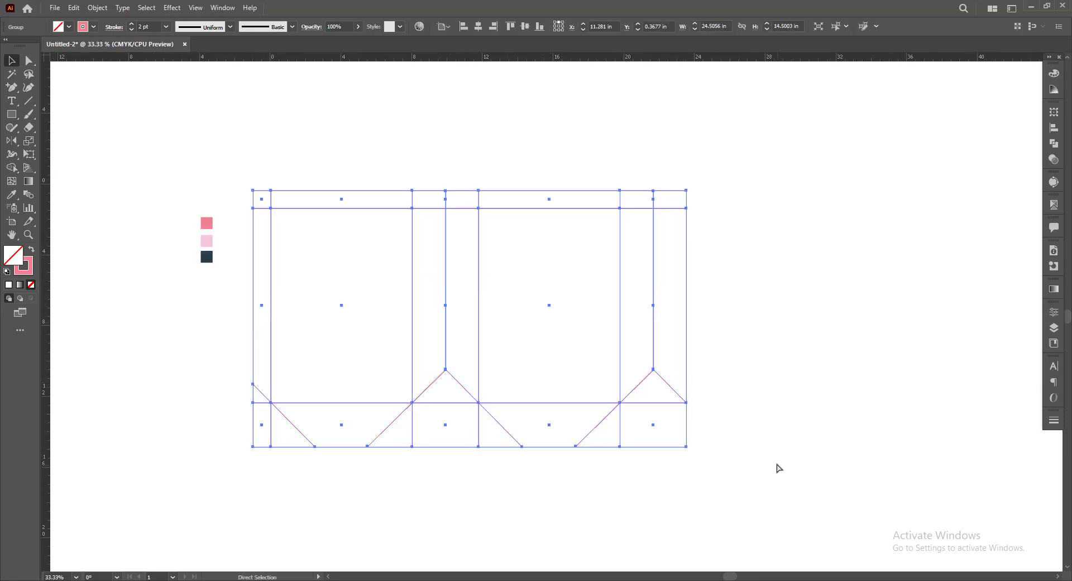
{"action": "left_click", "coordinate": [131, 29]}
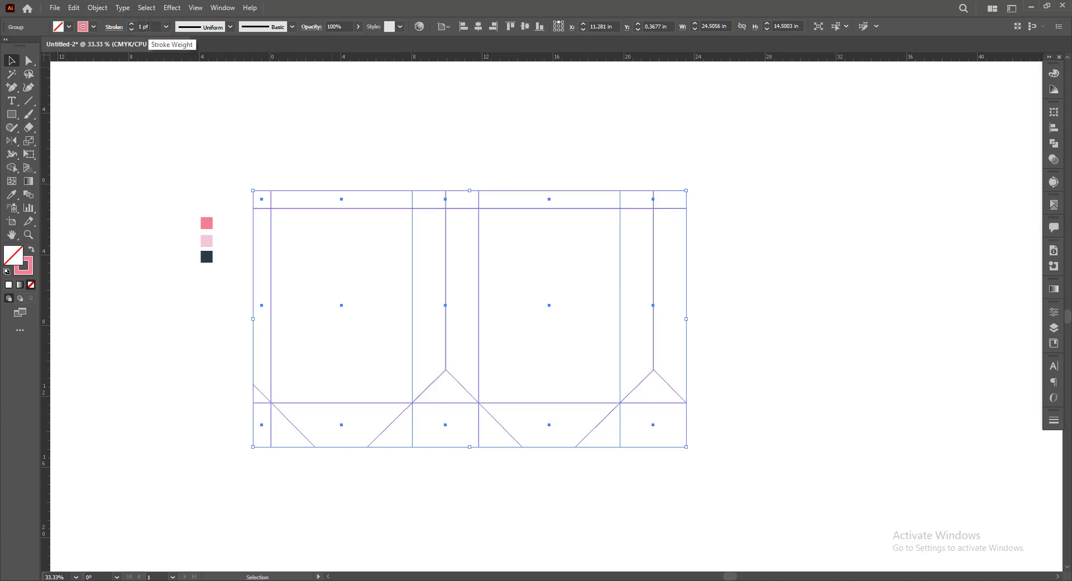
{"action": "left_click", "coordinate": [638, 158]}
{"action": "scroll", "coordinate": [392, 302], "scroll_direction": "left", "scroll_amount": 1}
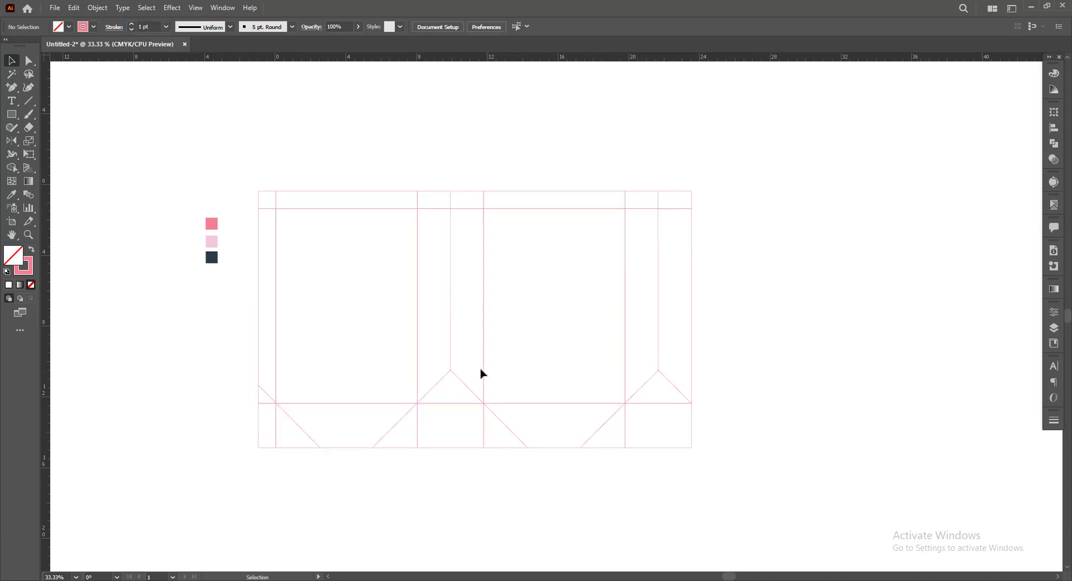
{"action": "scroll", "coordinate": [481, 370], "scroll_direction": "right", "scroll_amount": 3}
Use Group Selection to select the left, middle and right panel rectangles.
{"action": "left_click_drag", "start_coordinate": [29, 67], "coordinate": [78, 73]}
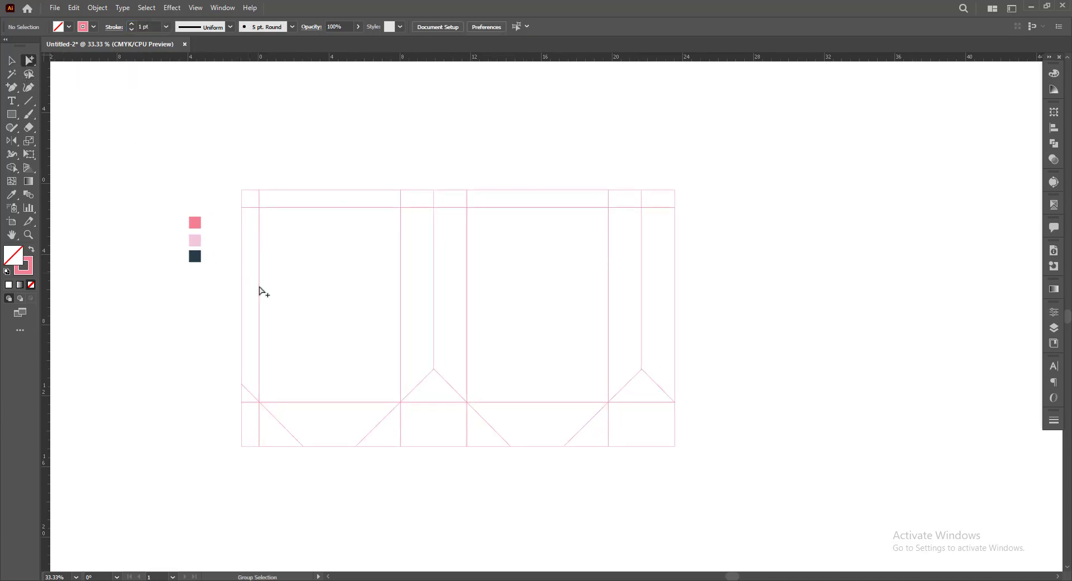
{"action": "left_click_drag", "start_coordinate": [225, 293], "coordinate": [368, 312]}
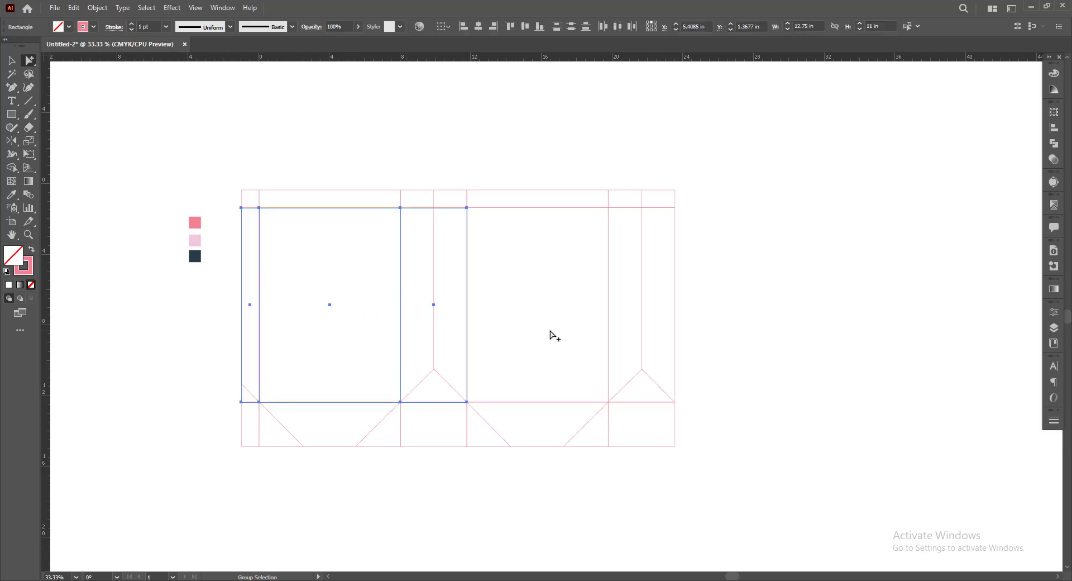
{"action": "left_click_drag", "start_coordinate": [659, 311], "coordinate": [654, 313]}
{"action": "left_click_drag", "start_coordinate": [510, 265], "coordinate": [557, 344]}
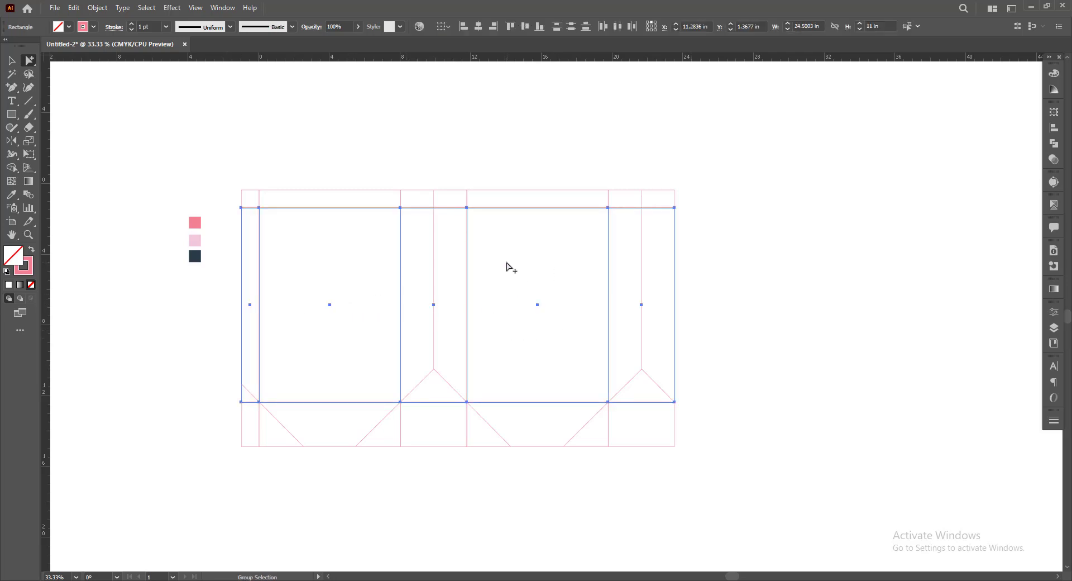
Lower the selected rectangles' top edge to form a band about 3.9 in tall.
{"action": "left_click", "coordinate": [12, 61]}
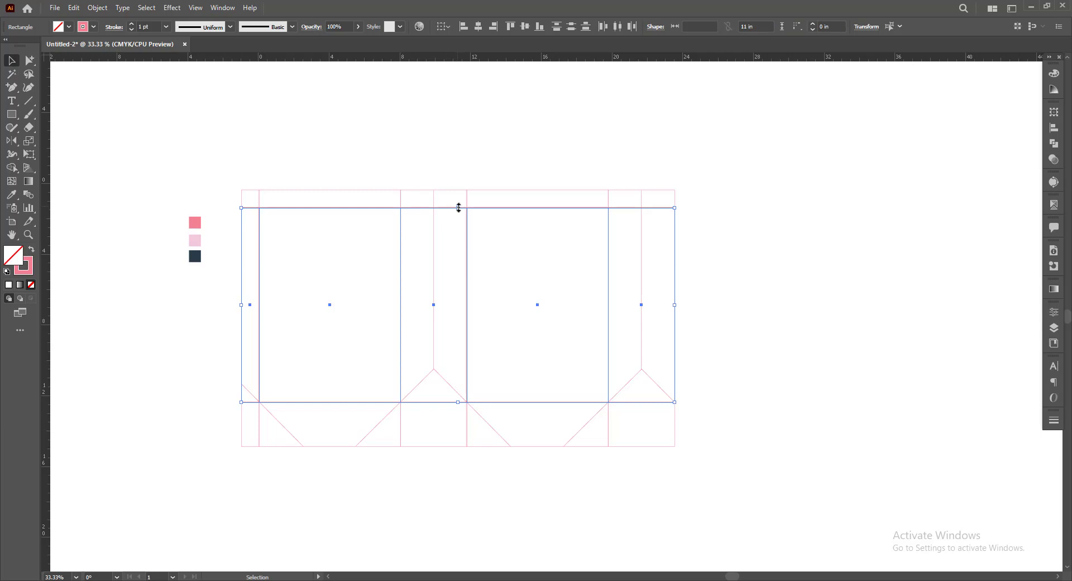
{"action": "left_click_drag", "start_coordinate": [459, 208], "coordinate": [458, 333]}
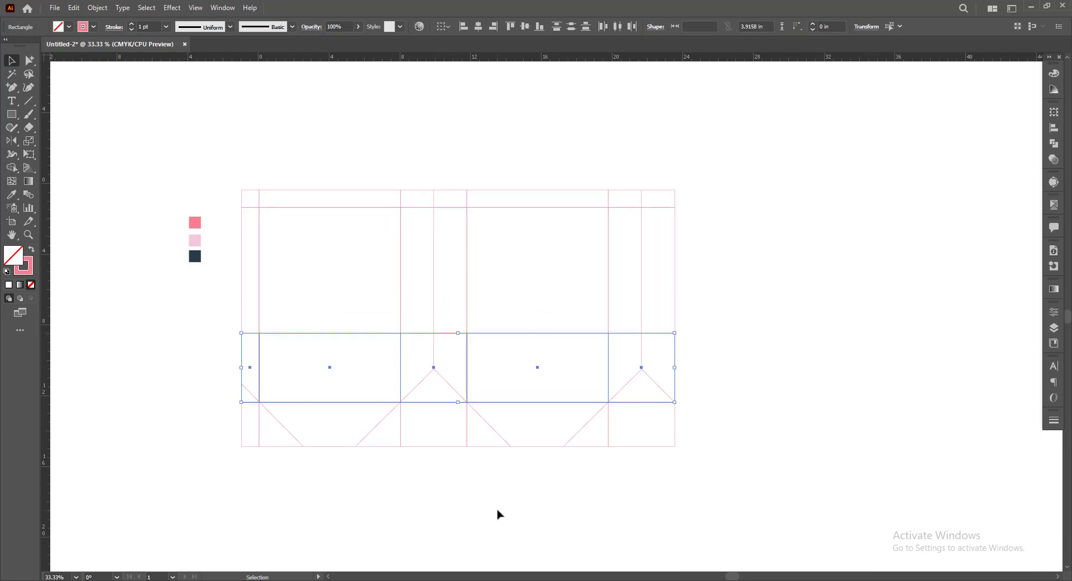
{"action": "scroll", "coordinate": [557, 493], "scroll_direction": "left", "scroll_amount": 2}
{"action": "scroll", "coordinate": [558, 495], "scroll_direction": "left", "scroll_amount": 1}
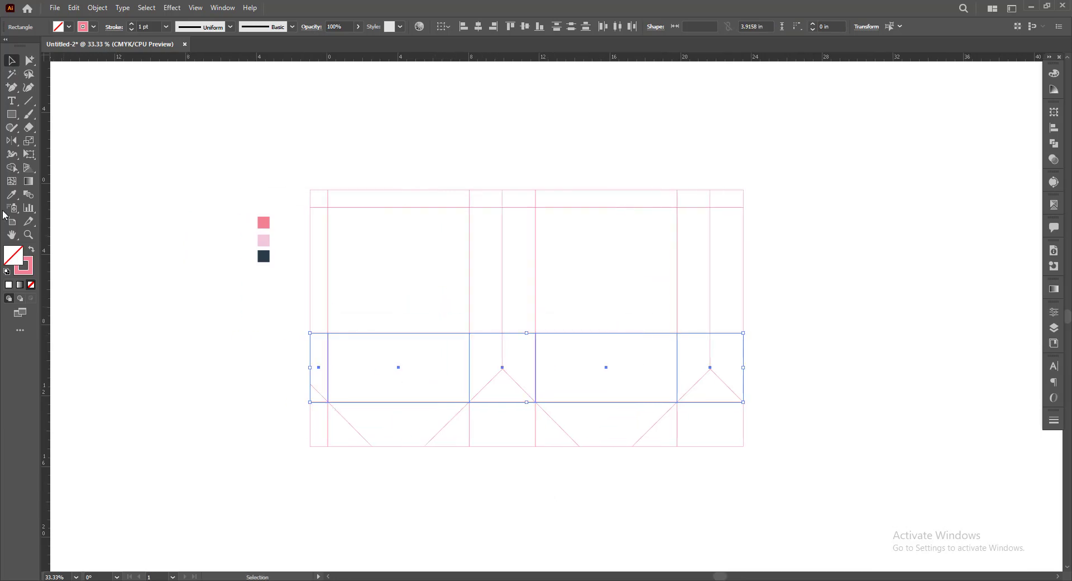
Fill the band with the dark navy swatch colour.
{"action": "left_click", "coordinate": [11, 194]}
{"action": "left_click", "coordinate": [262, 255]}
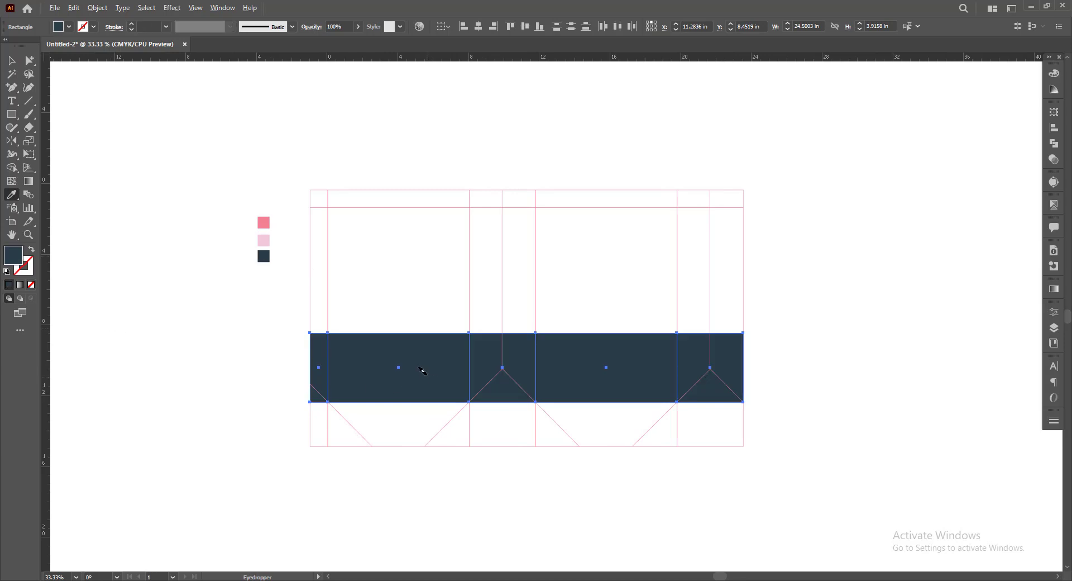
{"action": "scroll", "coordinate": [423, 370], "scroll_direction": "up", "scroll_amount": 1}
{"action": "scroll", "coordinate": [405, 379], "scroll_direction": "up", "scroll_amount": 1}
{"action": "left_click", "coordinate": [11, 60]}
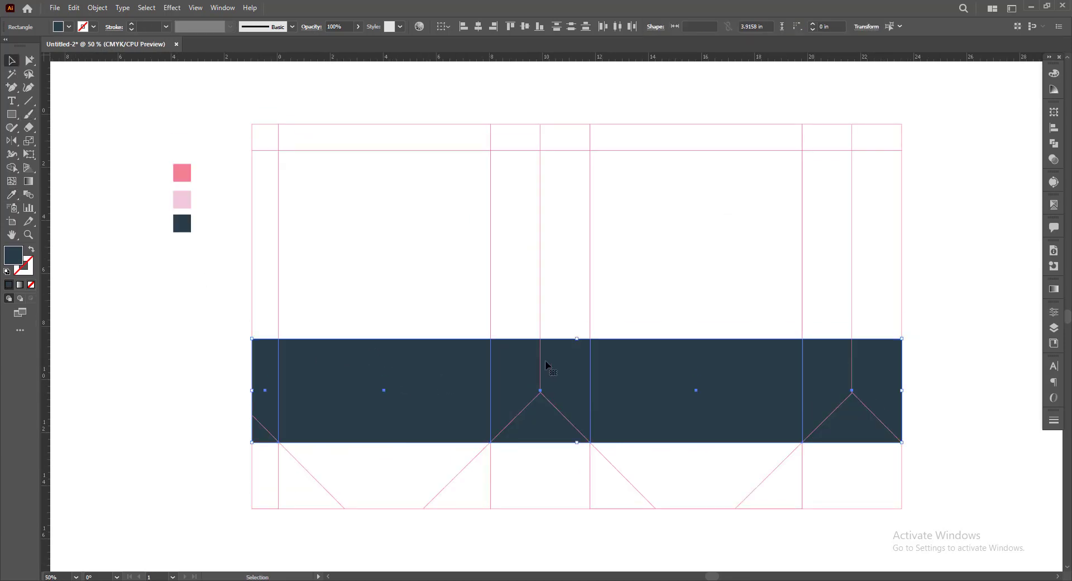
Nudge the band's top edge down slightly and check the left panel's band piece.
{"action": "left_click_drag", "start_coordinate": [577, 341], "coordinate": [577, 343]}
{"action": "left_click", "coordinate": [121, 333]}
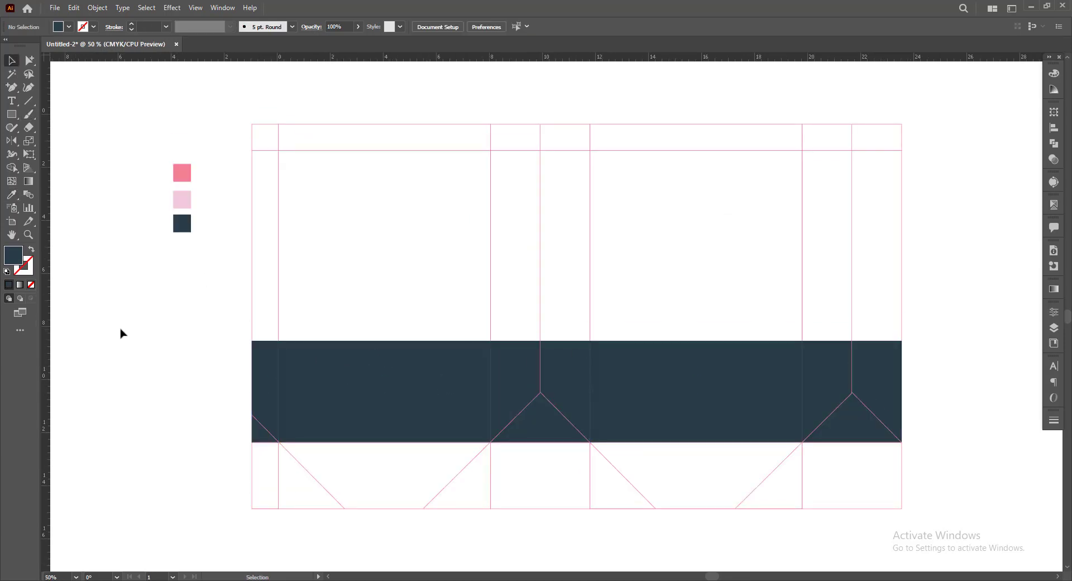
{"action": "left_click", "coordinate": [29, 60]}
{"action": "left_click", "coordinate": [347, 364]}
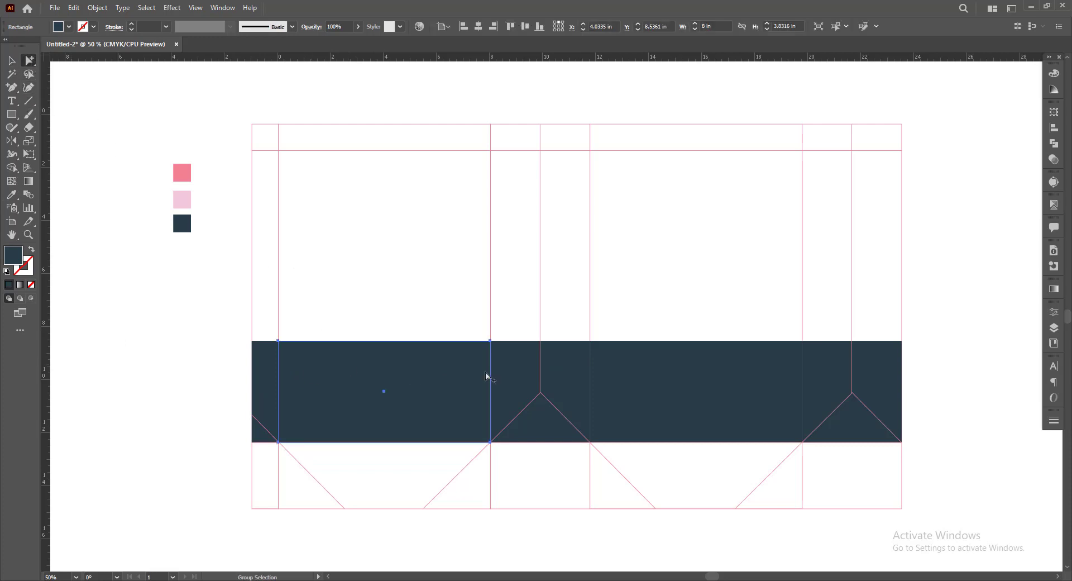
{"action": "left_click", "coordinate": [939, 374]}
{"action": "scroll", "coordinate": [627, 407], "scroll_direction": "down", "scroll_amount": 2}
{"action": "scroll", "coordinate": [469, 447], "scroll_direction": "up", "scroll_amount": 3}
{"action": "scroll", "coordinate": [567, 443], "scroll_direction": "right", "scroll_amount": 1}
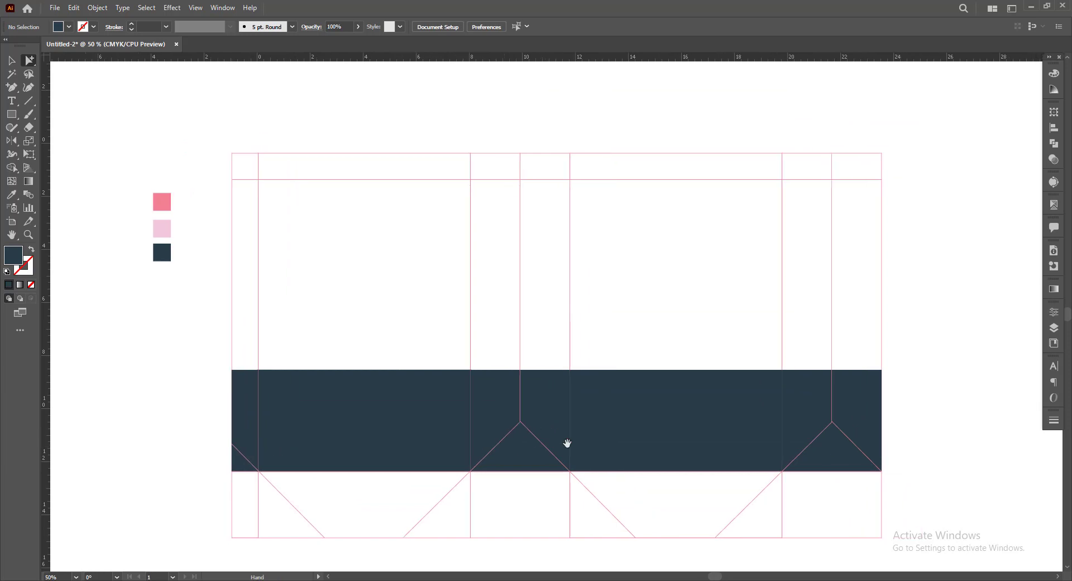
{"action": "scroll", "coordinate": [654, 439], "scroll_direction": "down", "scroll_amount": 1}
{"action": "scroll", "coordinate": [488, 301], "scroll_direction": "down", "scroll_amount": 4}
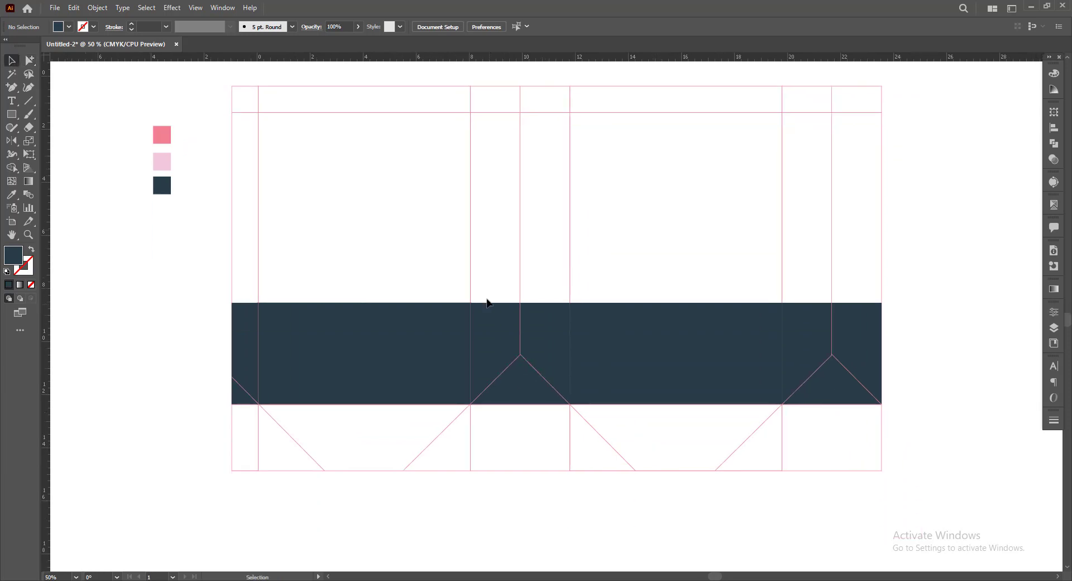
{"action": "scroll", "coordinate": [624, 319], "scroll_direction": "up", "scroll_amount": 1}
{"action": "scroll", "coordinate": [624, 319], "scroll_direction": "right", "scroll_amount": 1}
{"action": "scroll", "coordinate": [635, 365], "scroll_direction": "up", "scroll_amount": 1}
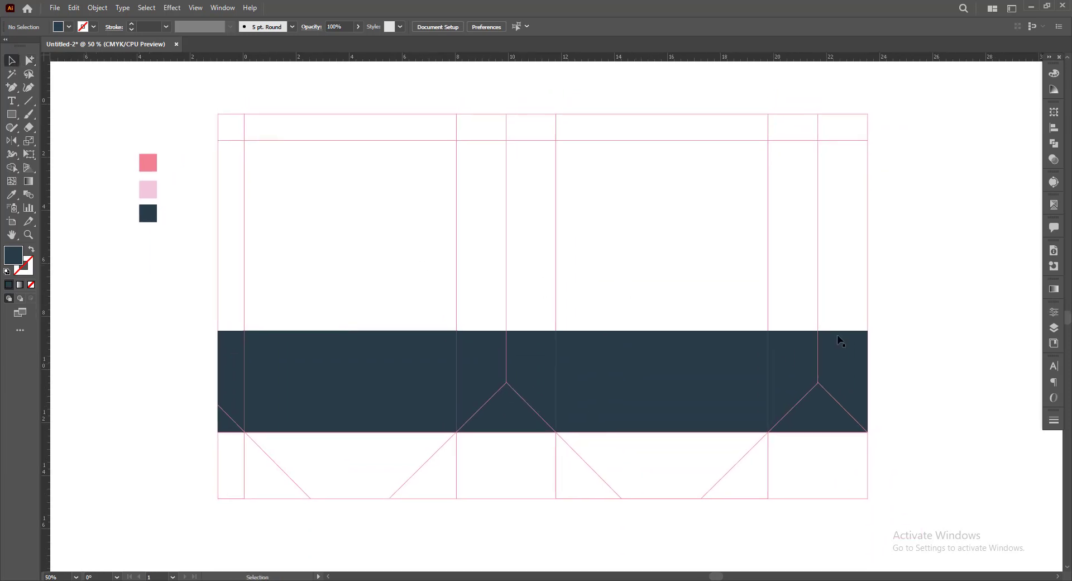
{"action": "scroll", "coordinate": [906, 332], "scroll_direction": "right", "scroll_amount": 1}
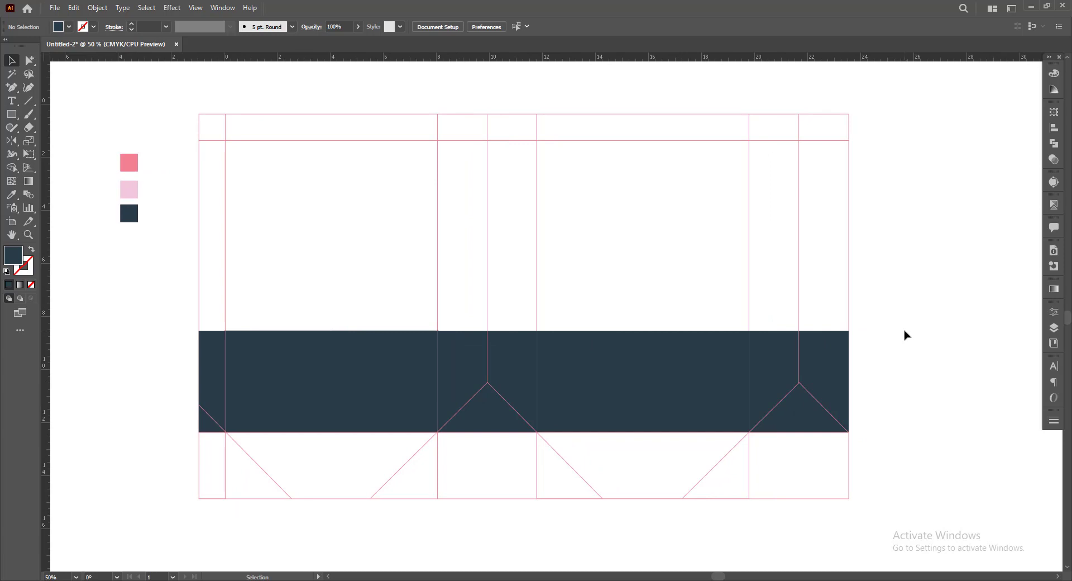
{"action": "left_click", "coordinate": [11, 114]}
Draw a 2.9 in navy square to the left of the dieline.
{"action": "left_click_drag", "start_coordinate": [290, 394], "coordinate": [346, 395]}
{"action": "left_click_drag", "start_coordinate": [160, 354], "coordinate": [176, 394]}
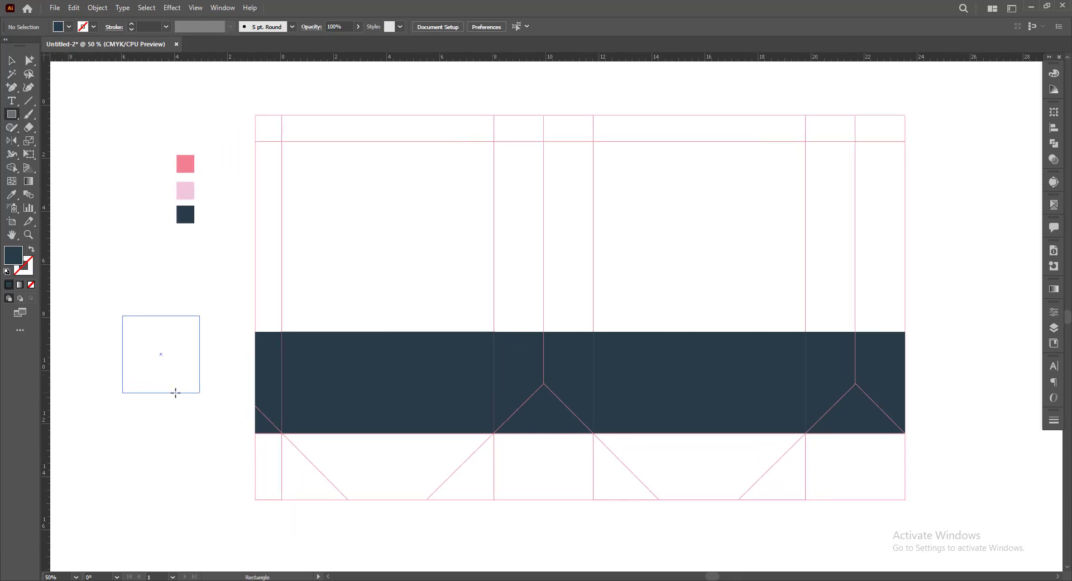
{"action": "left_click", "coordinate": [19, 63]}
{"action": "scroll", "coordinate": [210, 448], "scroll_direction": "up", "scroll_amount": 1}
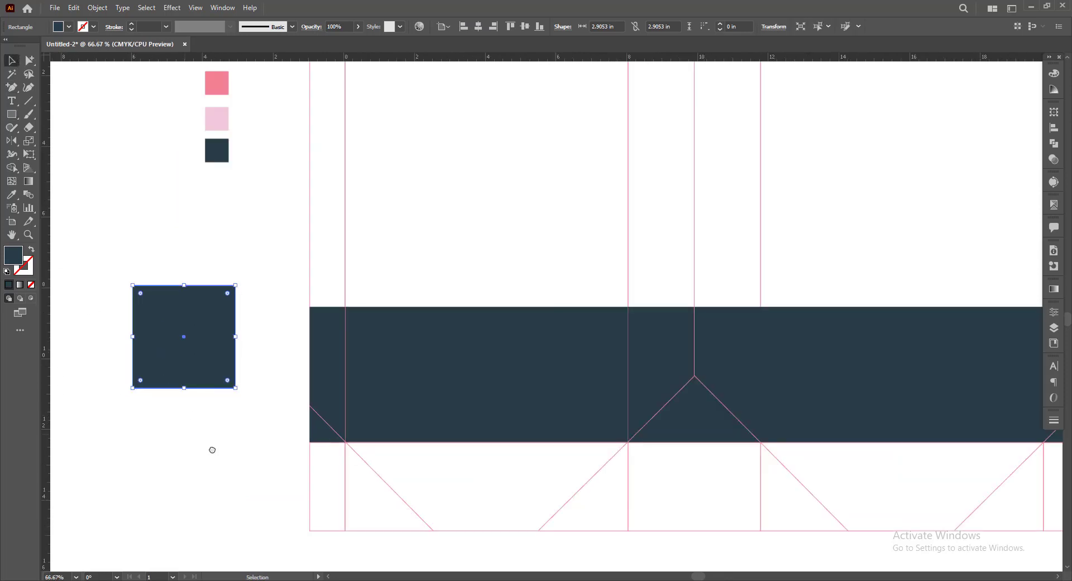
{"action": "left_click", "coordinate": [242, 476]}
{"action": "left_click", "coordinate": [209, 380]}
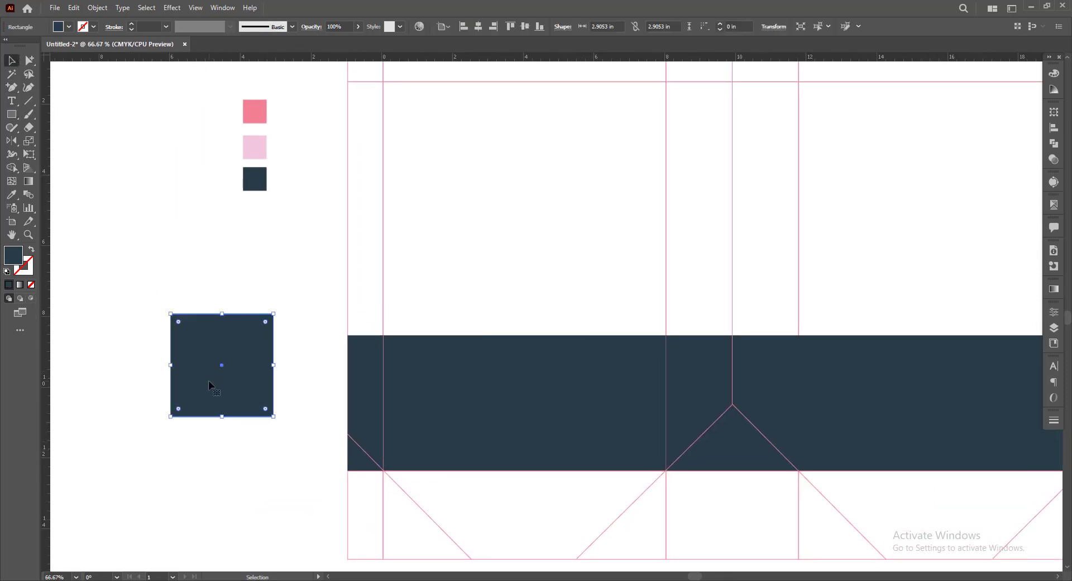
Resize a rectangle into a tall narrow navy strip overhanging the square's top and bottom.
{"action": "left_click", "coordinate": [11, 117]}
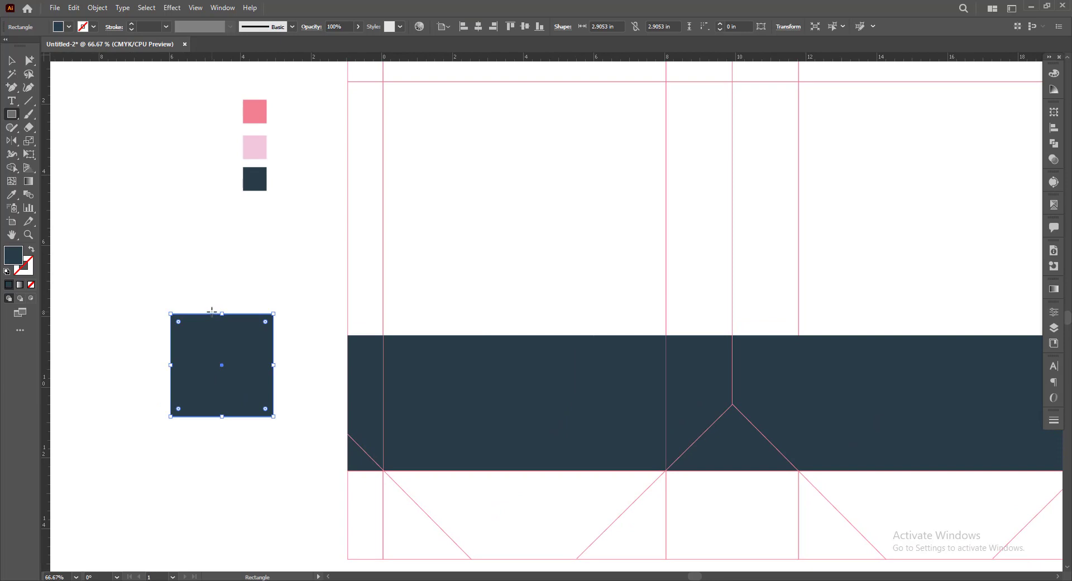
{"action": "left_click", "coordinate": [11, 60]}
{"action": "scroll", "coordinate": [297, 401], "scroll_direction": "up", "scroll_amount": 1}
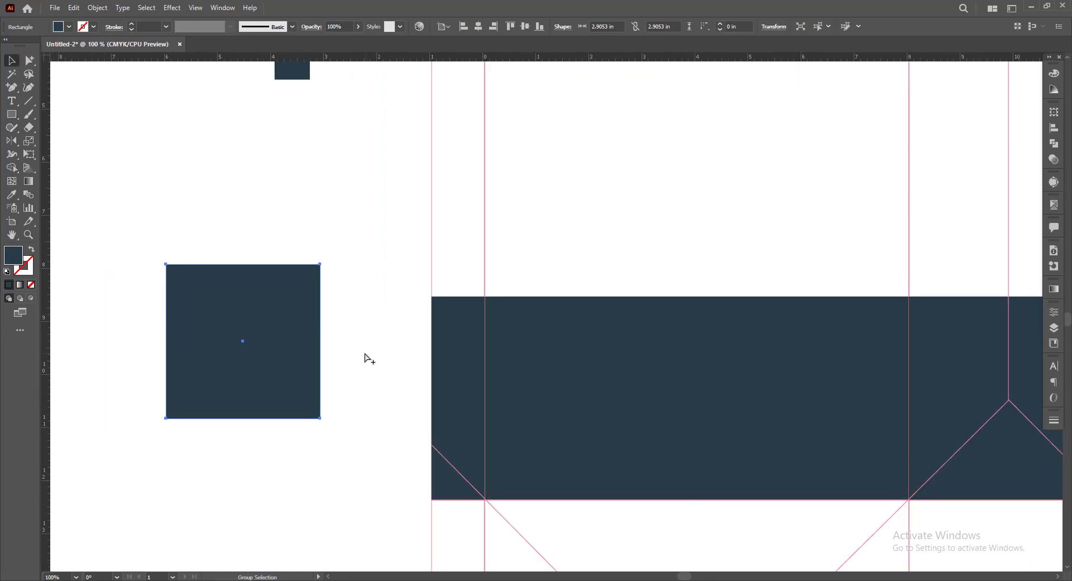
{"action": "left_click_drag", "start_coordinate": [322, 345], "coordinate": [272, 349]}
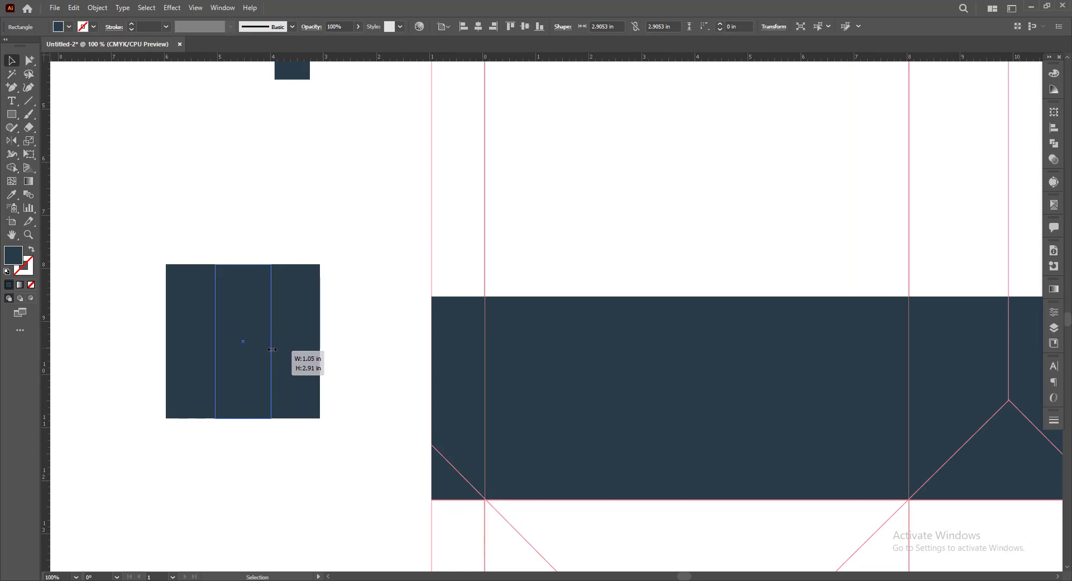
{"action": "left_click_drag", "start_coordinate": [243, 264], "coordinate": [244, 256]}
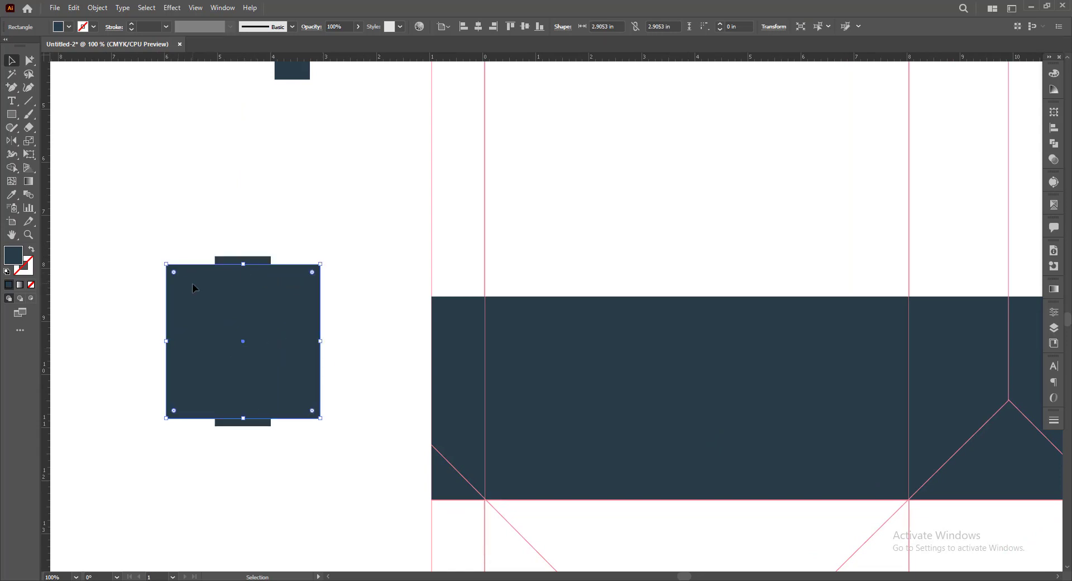
{"action": "scroll", "coordinate": [207, 294], "scroll_direction": "up", "scroll_amount": 2}
Round the tall rectangle's top-left and bottom-right corners.
{"action": "left_click_drag", "start_coordinate": [276, 248], "coordinate": [277, 256]}
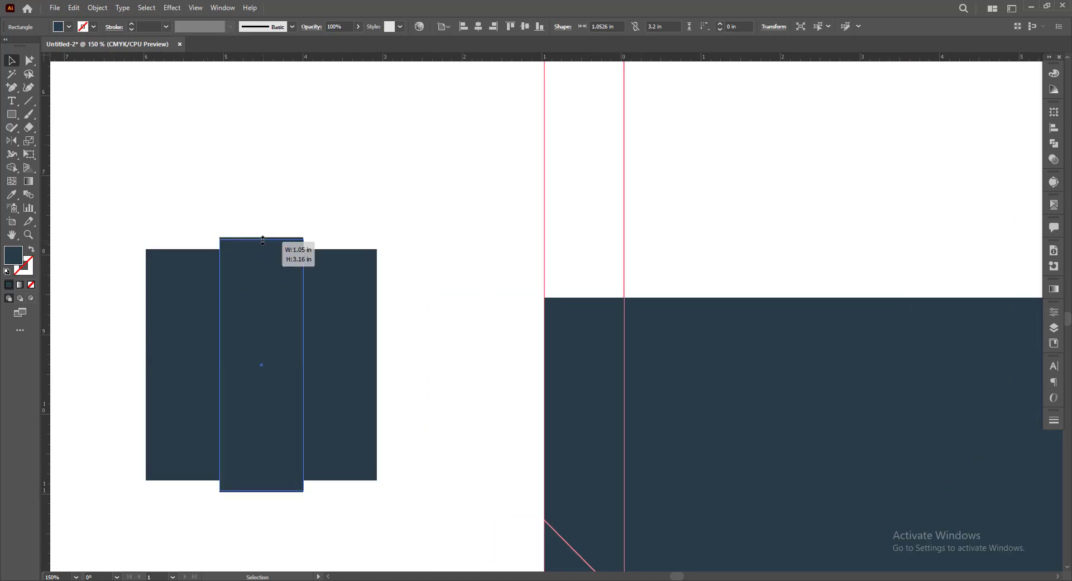
{"action": "left_click", "coordinate": [30, 60]}
{"action": "left_click", "coordinate": [83, 60]}
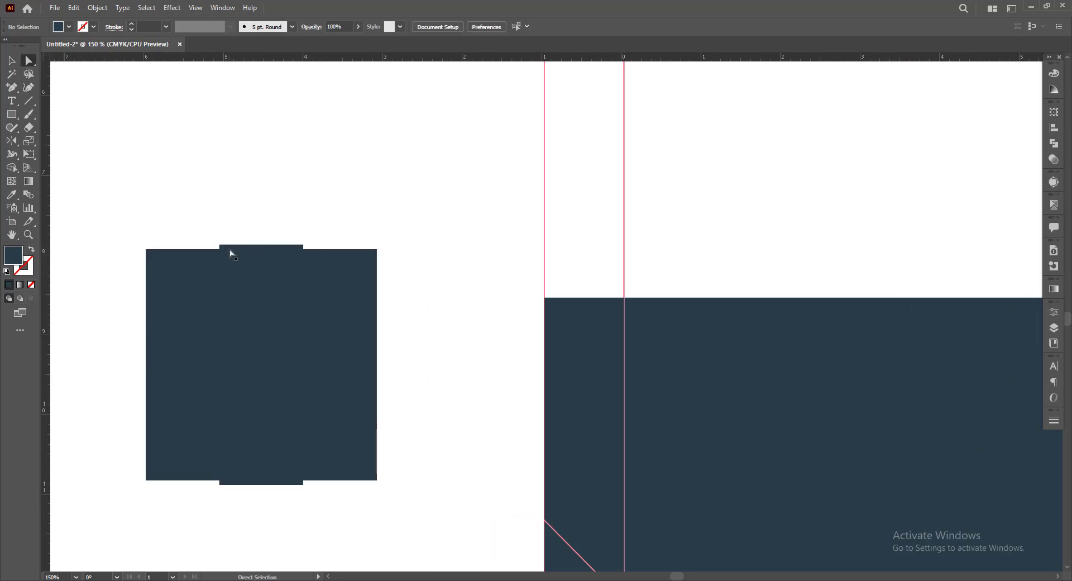
{"action": "left_click", "coordinate": [220, 245]}
{"action": "left_click", "coordinate": [303, 484], "text": "shift"}
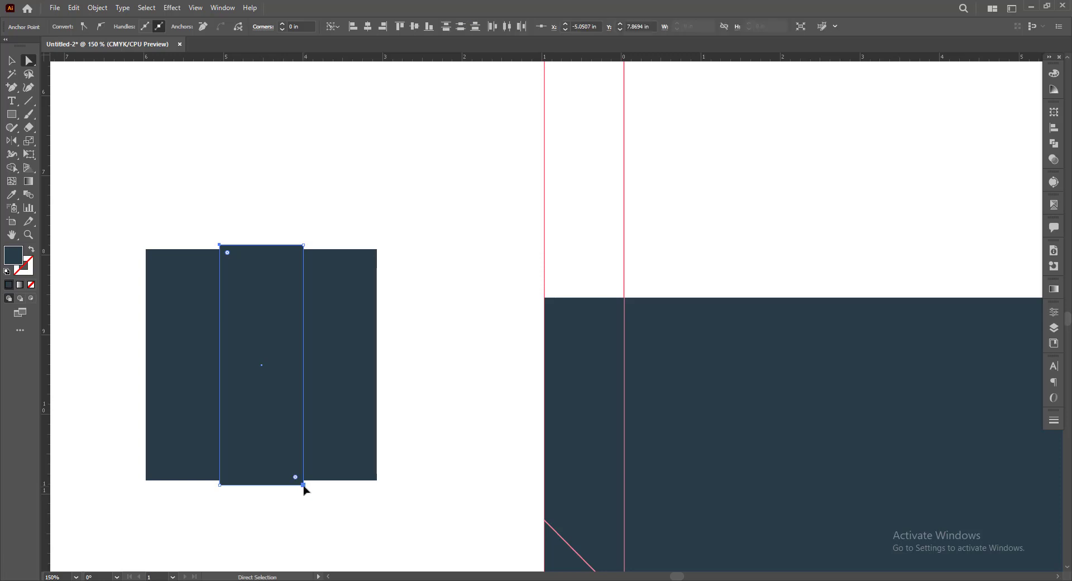
{"action": "left_click_drag", "start_coordinate": [296, 478], "coordinate": [265, 426]}
Cut the rounded middle region out of the navy square with Shape Builder.
{"action": "left_click", "coordinate": [11, 61]}
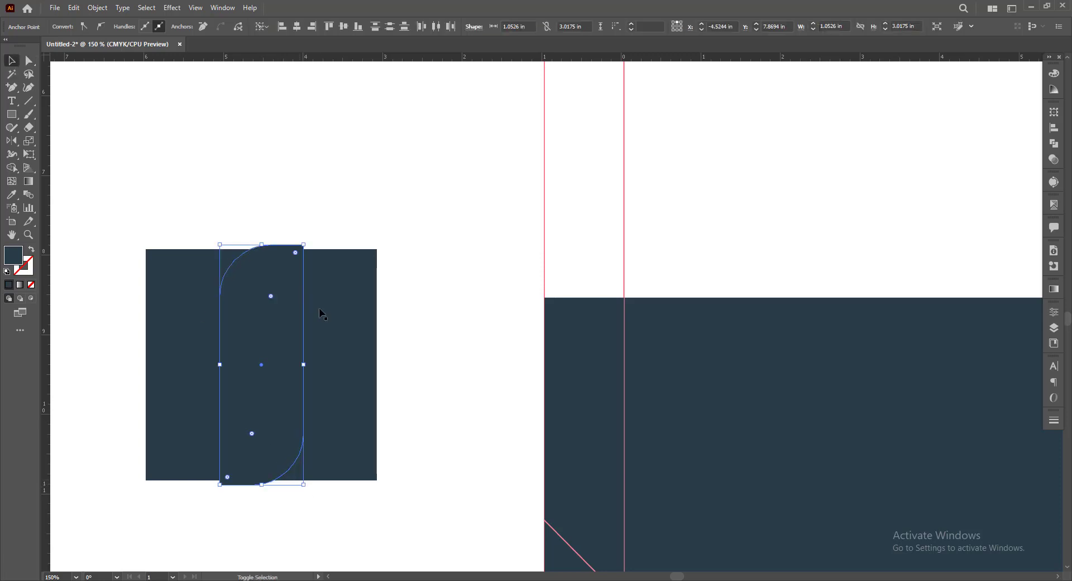
{"action": "left_click", "coordinate": [253, 291]}
{"action": "left_click", "coordinate": [11, 167]}
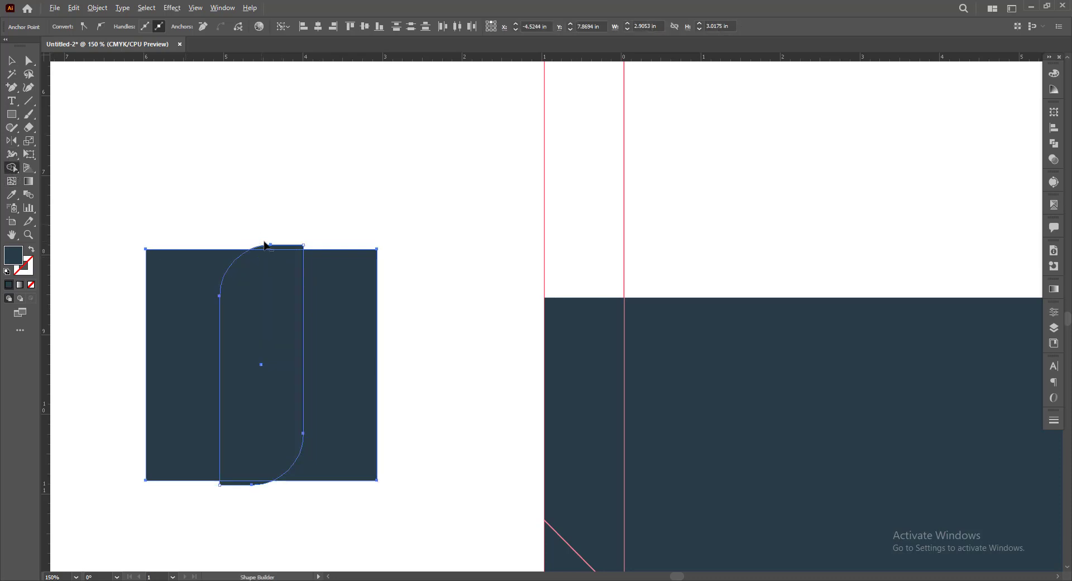
{"action": "left_click", "coordinate": [253, 434], "text": "alt"}
{"action": "left_click_drag", "start_coordinate": [252, 511], "coordinate": [254, 512]}
Add a horizontal guide across the middle of the cut-out shape.
{"action": "left_click", "coordinate": [12, 60]}
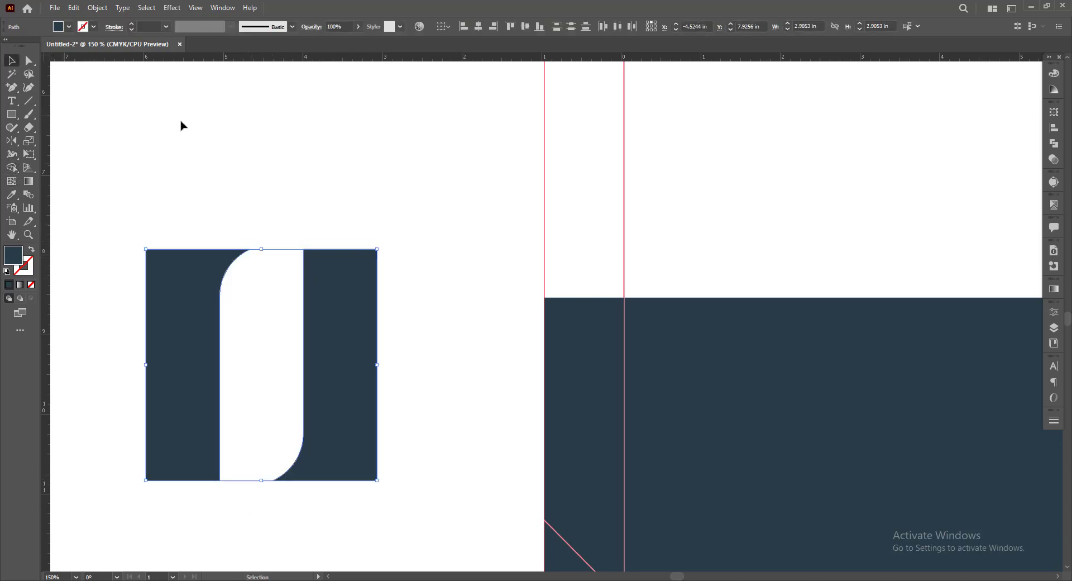
{"action": "scroll", "coordinate": [161, 156], "scroll_direction": "left", "scroll_amount": 1}
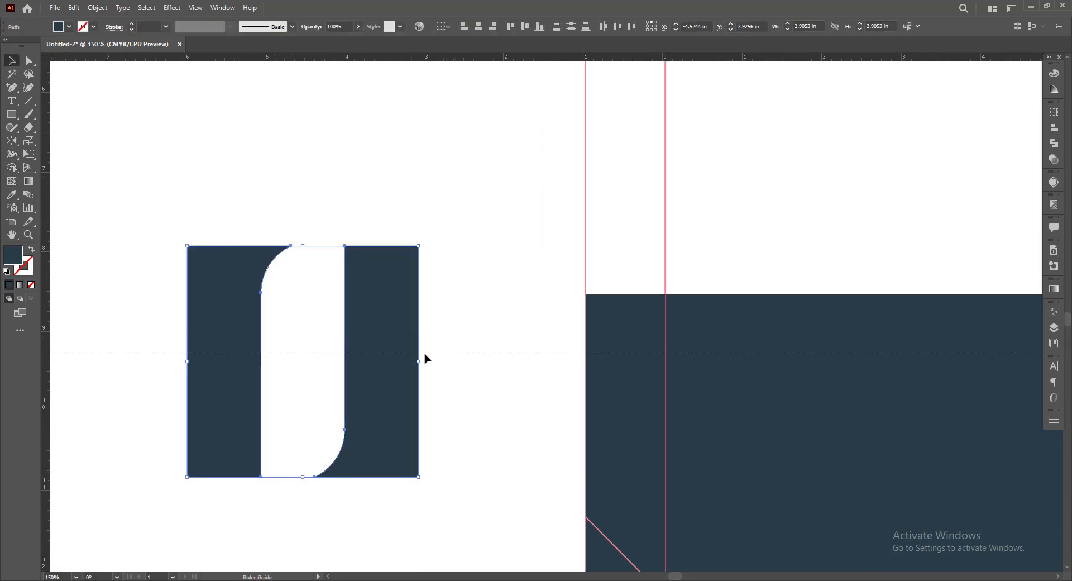
{"action": "left_click_drag", "start_coordinate": [413, 58], "coordinate": [419, 362]}
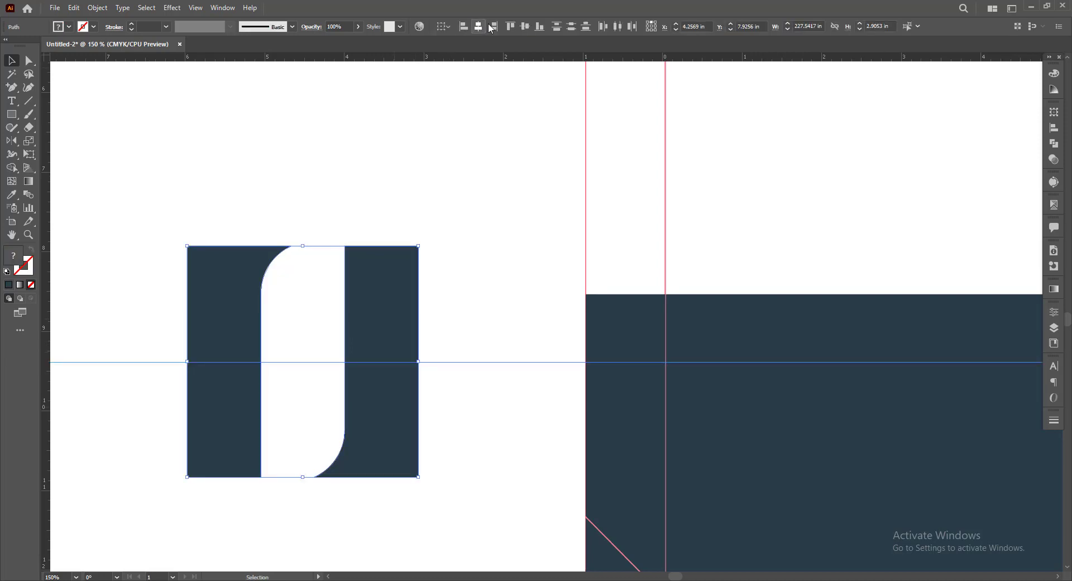
{"action": "left_click", "coordinate": [428, 205]}
{"action": "left_click", "coordinate": [11, 113]}
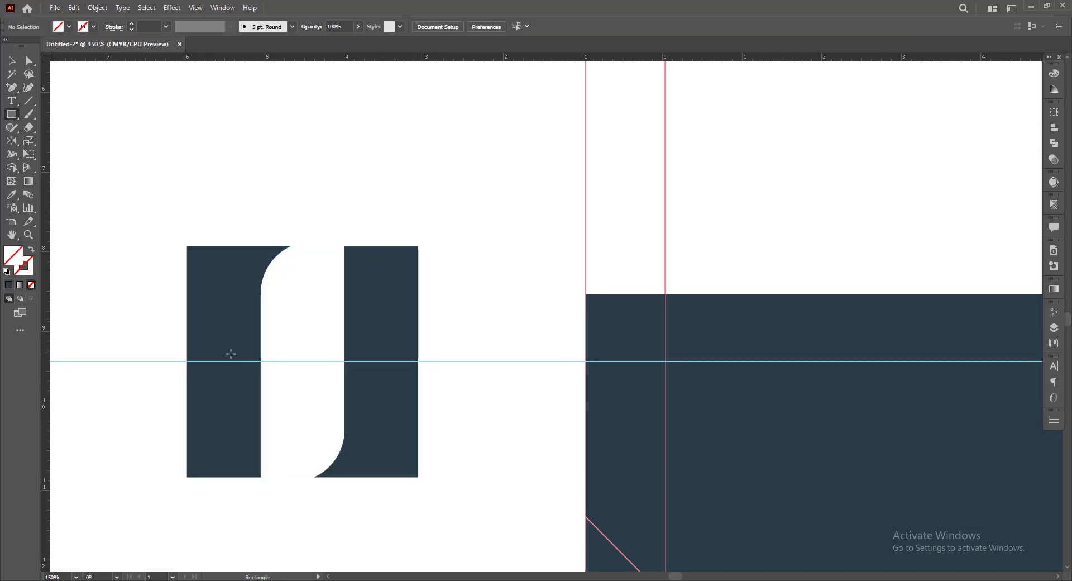
Draw a small navy-filled rectangle on the left stem.
{"action": "left_click_drag", "start_coordinate": [262, 377], "coordinate": [293, 391]}
{"action": "left_click", "coordinate": [11, 194]}
{"action": "left_click", "coordinate": [235, 292]}
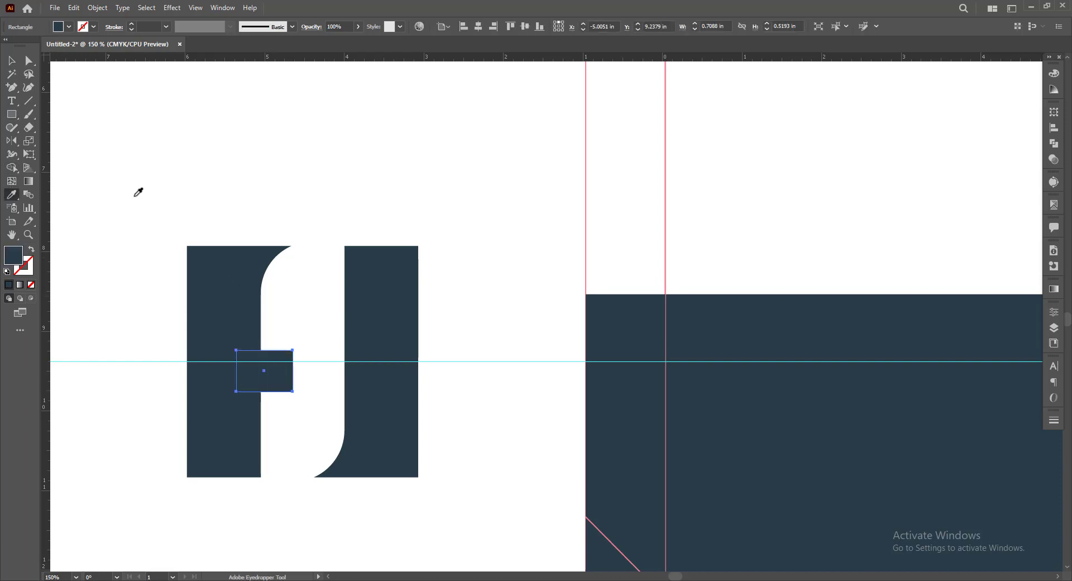
{"action": "left_click", "coordinate": [11, 60]}
Centre the small rectangle on the guide and widen it into the monogram crossbar.
{"action": "left_click", "coordinate": [255, 362]}
{"action": "left_click_drag", "start_coordinate": [286, 383], "coordinate": [284, 357]}
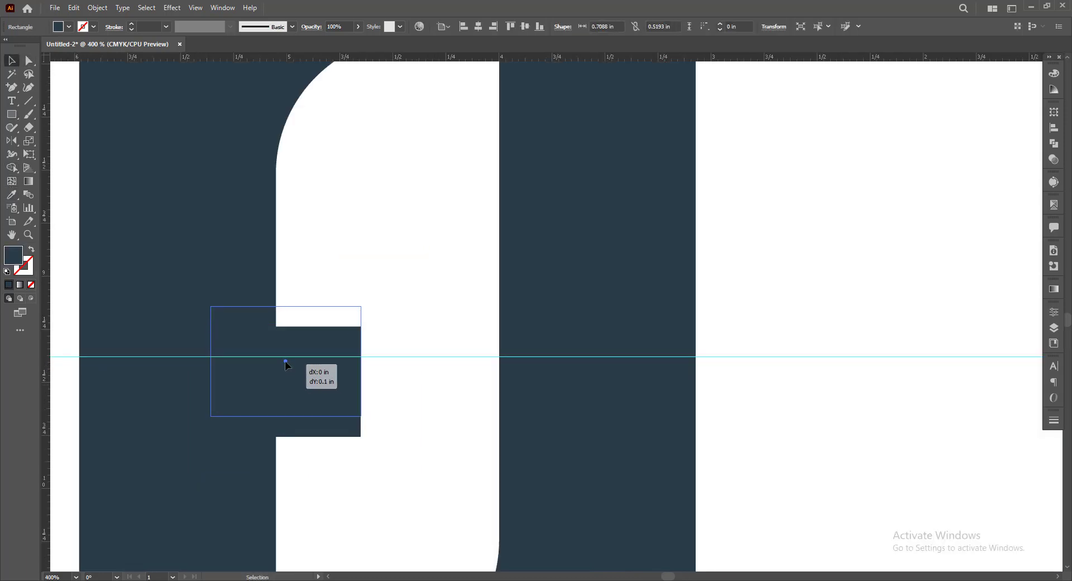
{"action": "scroll", "coordinate": [326, 327], "scroll_direction": "down", "scroll_amount": 5}
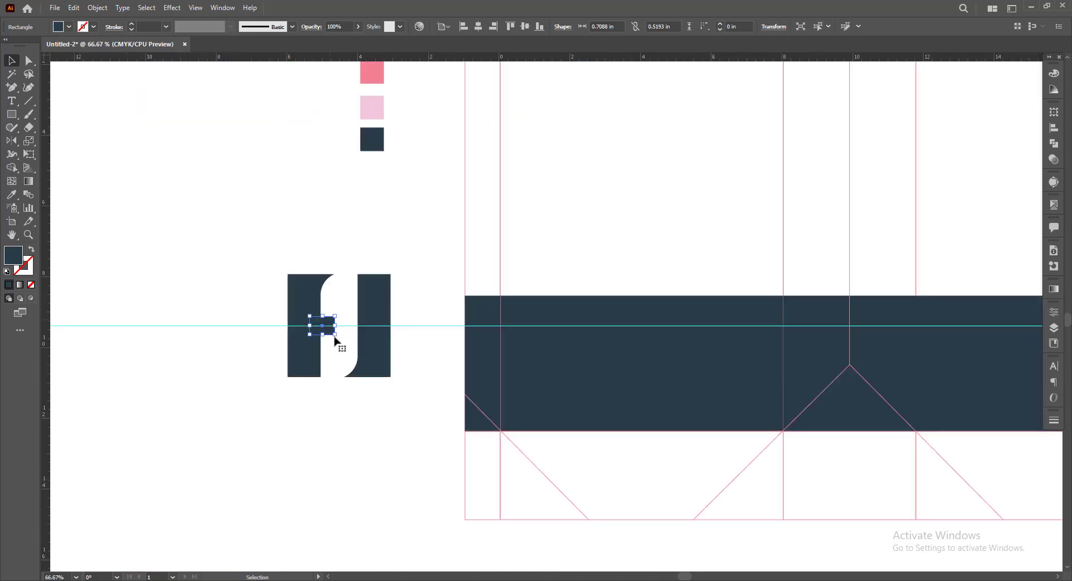
{"action": "scroll", "coordinate": [351, 322], "scroll_direction": "up", "scroll_amount": 3}
{"action": "left_click_drag", "start_coordinate": [353, 322], "coordinate": [363, 323]}
{"action": "scroll", "coordinate": [311, 354], "scroll_direction": "down", "scroll_amount": 3}
{"action": "left_click", "coordinate": [316, 406]}
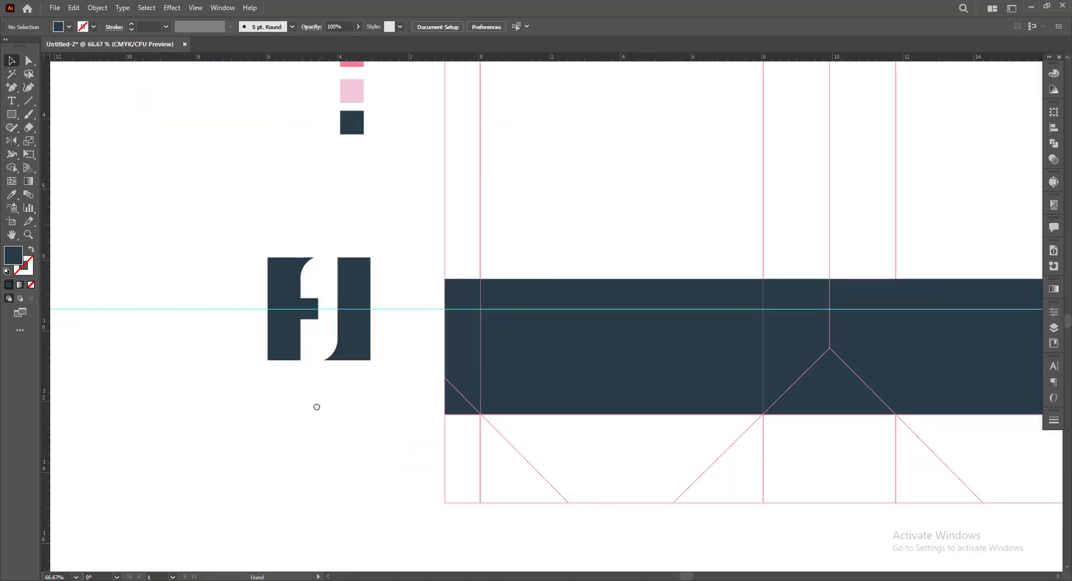
{"action": "mouse_move", "coordinate": [316, 406]}
{"action": "left_mouse_down"}
{"action": "mouse_move", "coordinate": [239, 405]}
{"action": "mouse_move", "coordinate": [330, 402]}
{"action": "left_mouse_up"}
{"action": "scroll", "coordinate": [294, 403], "scroll_direction": "down", "scroll_amount": 1}
Move the FJ monogram onto the left end of the navy band.
{"action": "key", "text": "slash"}
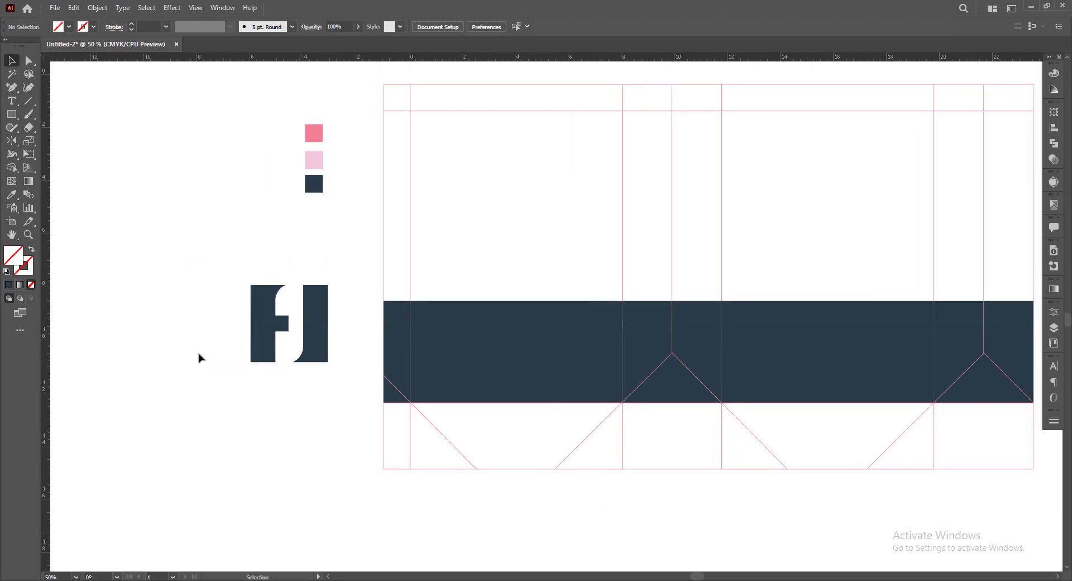
{"action": "left_click_drag", "start_coordinate": [288, 428], "coordinate": [231, 425]}
{"action": "mouse_move", "coordinate": [163, 223]}
{"action": "left_mouse_down"}
{"action": "mouse_move", "coordinate": [288, 378]}
{"action": "mouse_move", "coordinate": [210, 392]}
{"action": "left_mouse_up"}
{"action": "left_click", "coordinate": [272, 406]}
{"action": "left_click", "coordinate": [262, 405]}
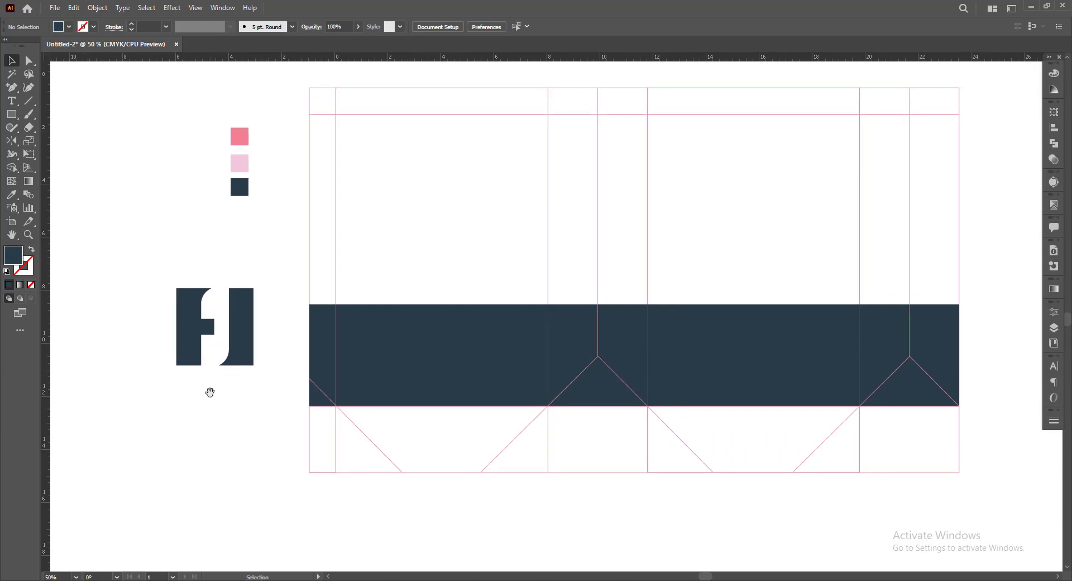
{"action": "left_click_drag", "start_coordinate": [244, 329], "coordinate": [408, 347]}
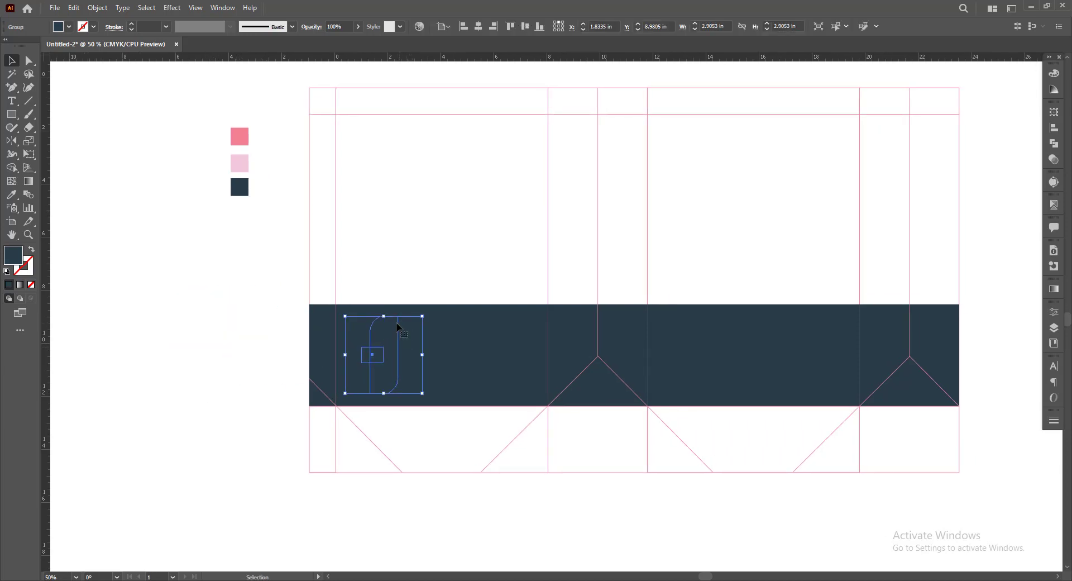
Make the FJ monogram white with the Eyedropper, then nudge it slightly right and up.
{"action": "left_click", "coordinate": [11, 194]}
{"action": "left_click", "coordinate": [105, 201]}
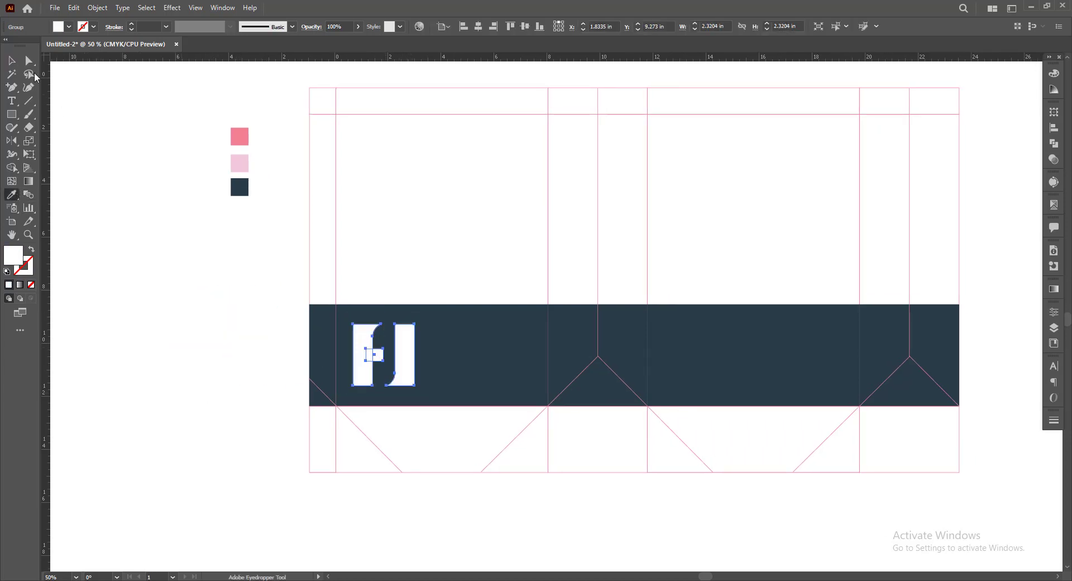
{"action": "key", "text": "v"}
{"action": "left_click", "coordinate": [315, 429]}
{"action": "left_click", "coordinate": [402, 362]}
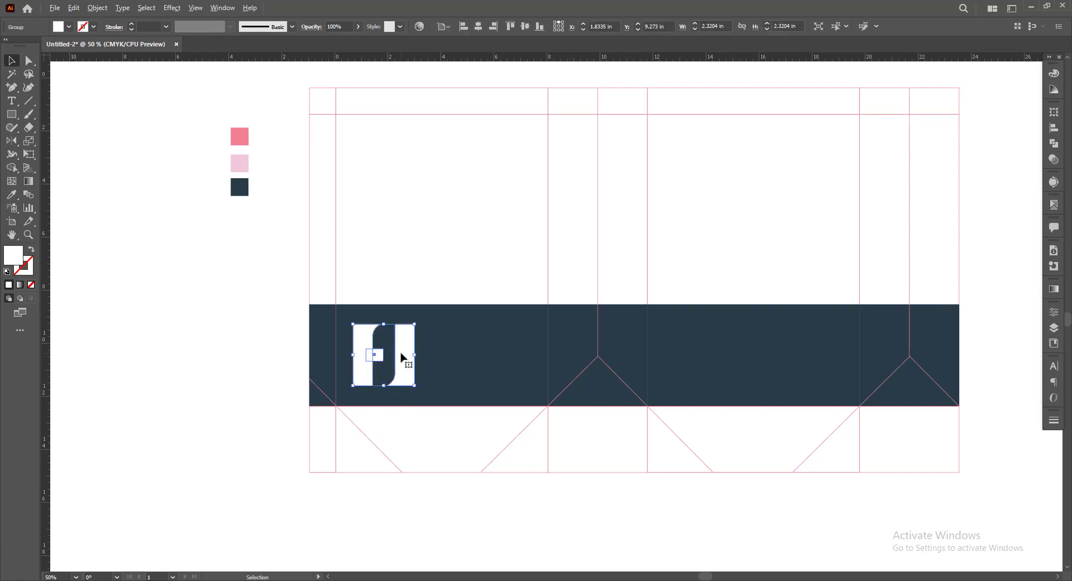
{"action": "scroll", "coordinate": [403, 357], "scroll_direction": "up", "scroll_amount": 1}
{"action": "left_click_drag", "start_coordinate": [403, 357], "coordinate": [406, 355]}
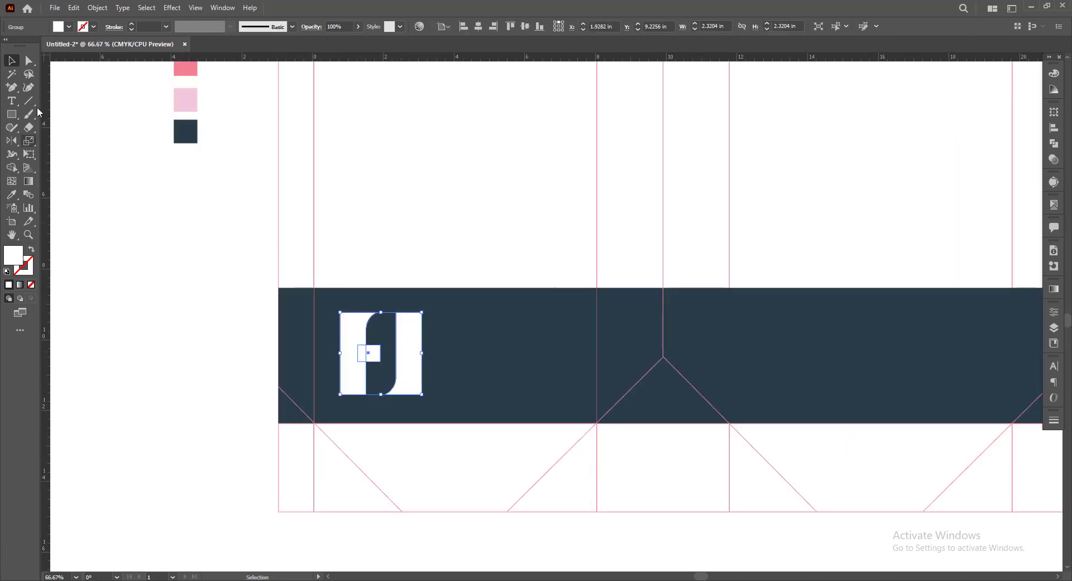
Bring the monogram's small crossbar to the front of the FJ group.
{"action": "left_click", "coordinate": [25, 66]}
{"action": "scroll", "coordinate": [359, 371], "scroll_direction": "up", "scroll_amount": 2}
{"action": "left_click", "coordinate": [386, 335]}
{"action": "key", "text": "v"}
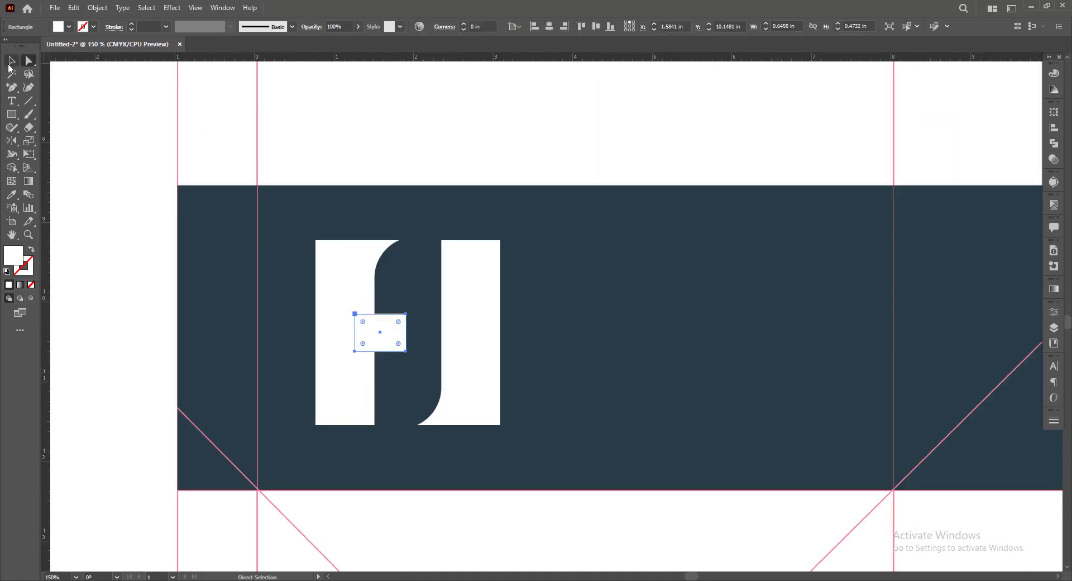
{"action": "key", "text": "ctrl+shift+bracketright"}
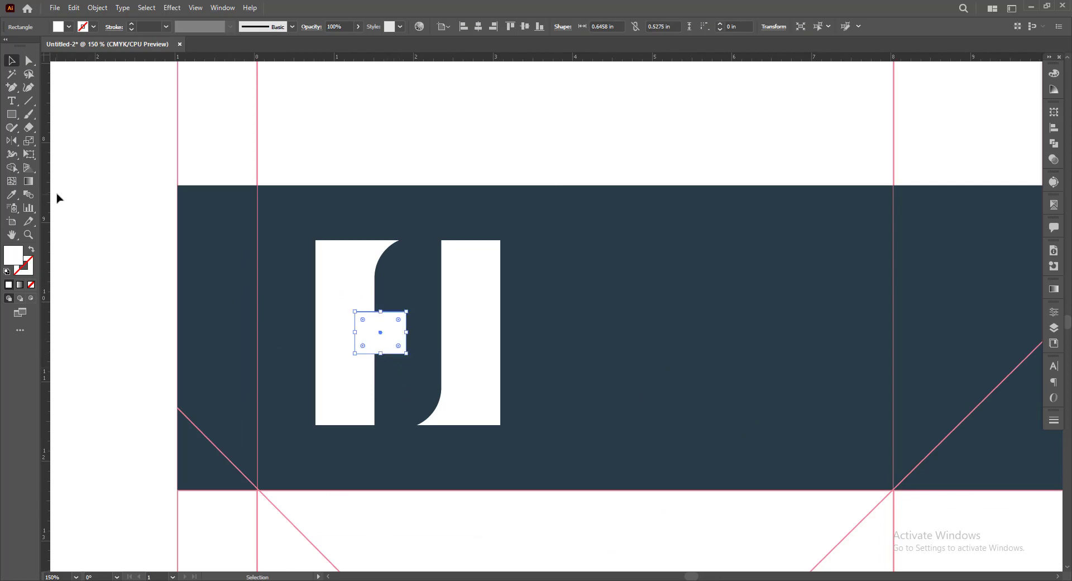
{"action": "left_click", "coordinate": [59, 199]}
{"action": "scroll", "coordinate": [366, 347], "scroll_direction": "down", "scroll_amount": 2}
{"action": "left_click_drag", "start_coordinate": [417, 405], "coordinate": [434, 418]}
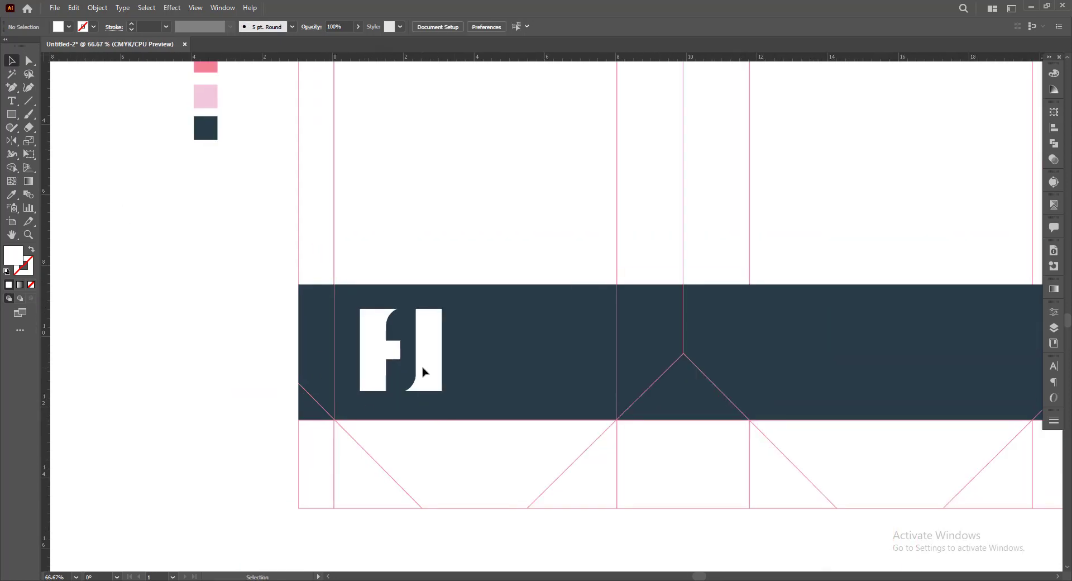
{"action": "left_click", "coordinate": [426, 371]}
{"action": "key", "text": "ctrl+shift+a"}
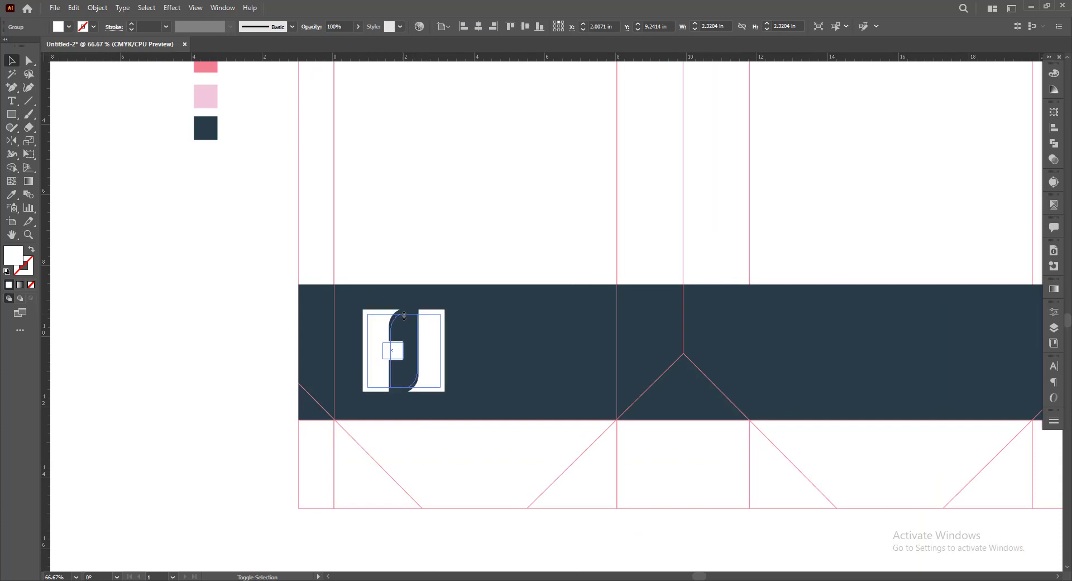
{"action": "scroll", "coordinate": [374, 342], "scroll_direction": "down", "scroll_amount": 1}
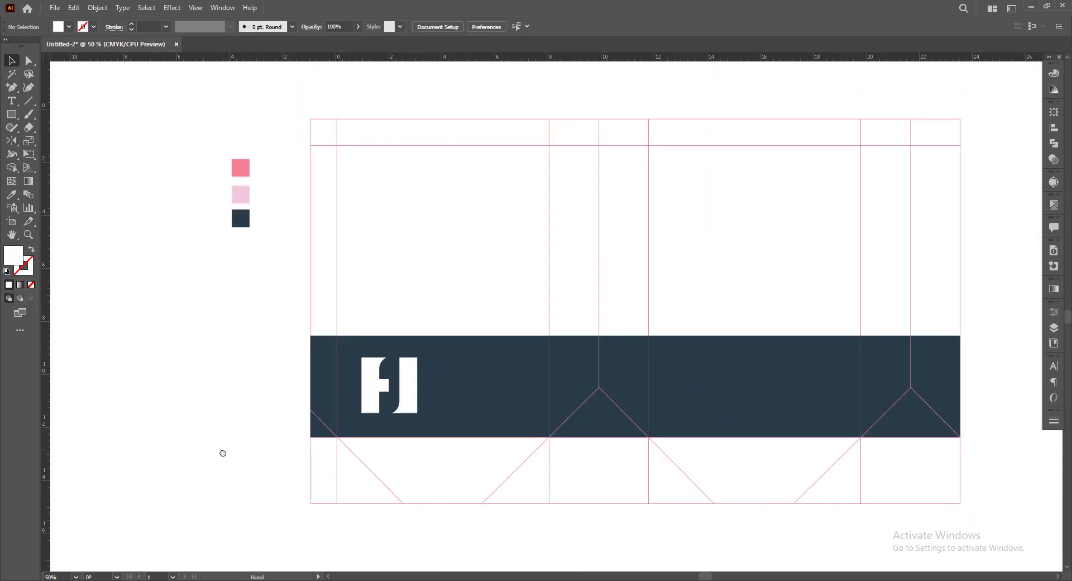
Draw a tall rectangle of about 1.16 × 5.12 in in the left panel's upper area and fill it navy.
{"action": "left_click", "coordinate": [8, 113]}
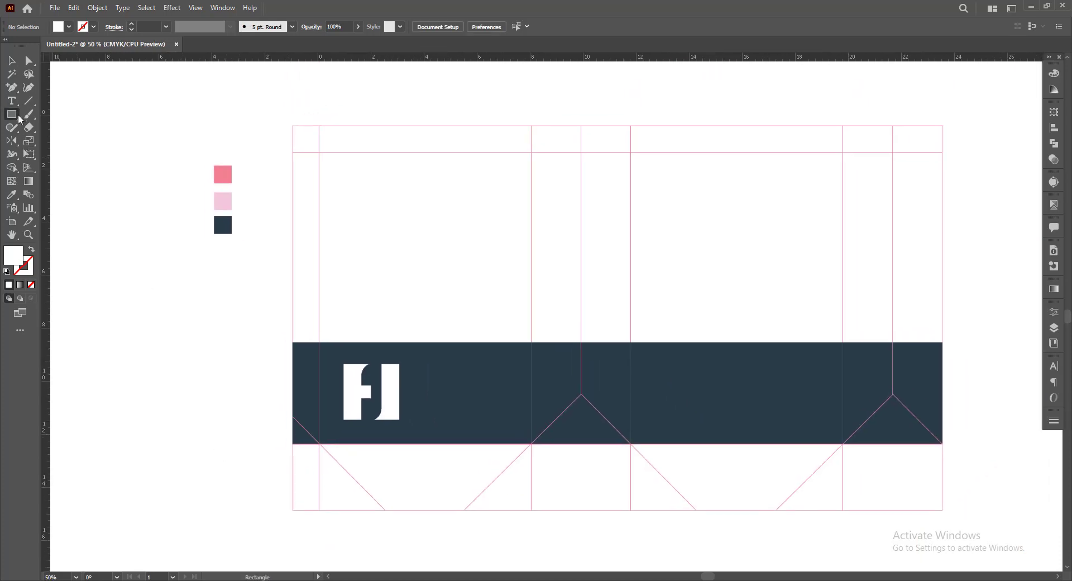
{"action": "mouse_move", "coordinate": [366, 152]}
{"action": "left_mouse_down"}
{"action": "mouse_move", "coordinate": [391, 236]}
{"action": "mouse_move", "coordinate": [389, 288]}
{"action": "left_mouse_up"}
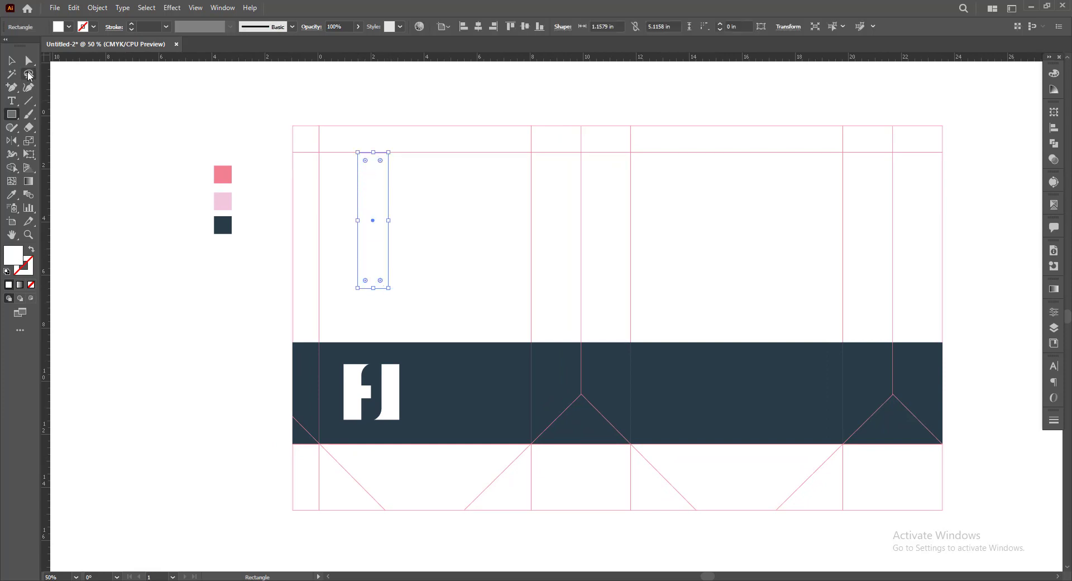
{"action": "key", "text": "v"}
{"action": "left_click", "coordinate": [11, 194]}
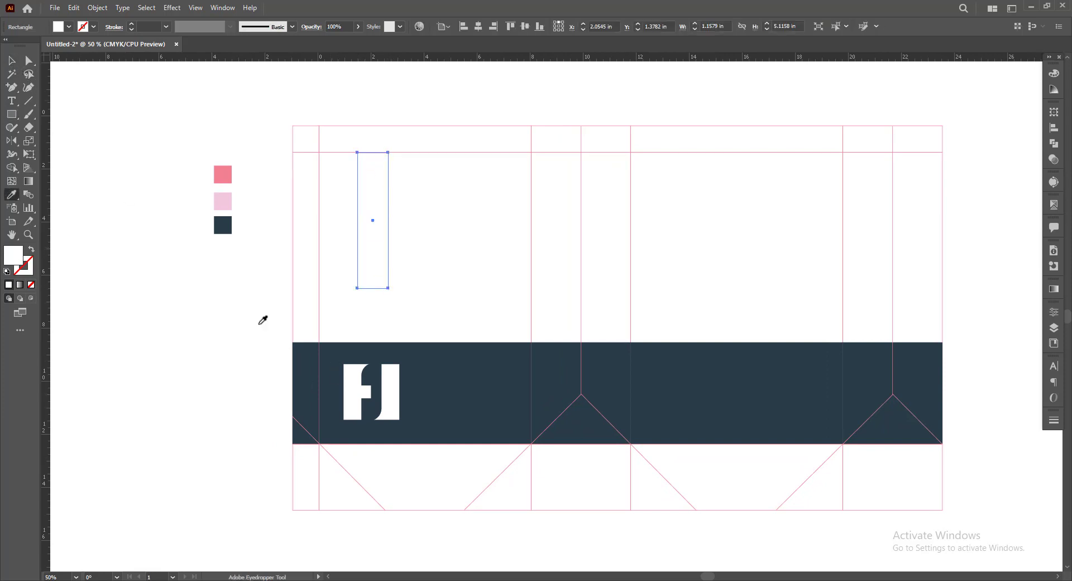
{"action": "left_click", "coordinate": [344, 361]}
{"action": "key", "text": "v"}
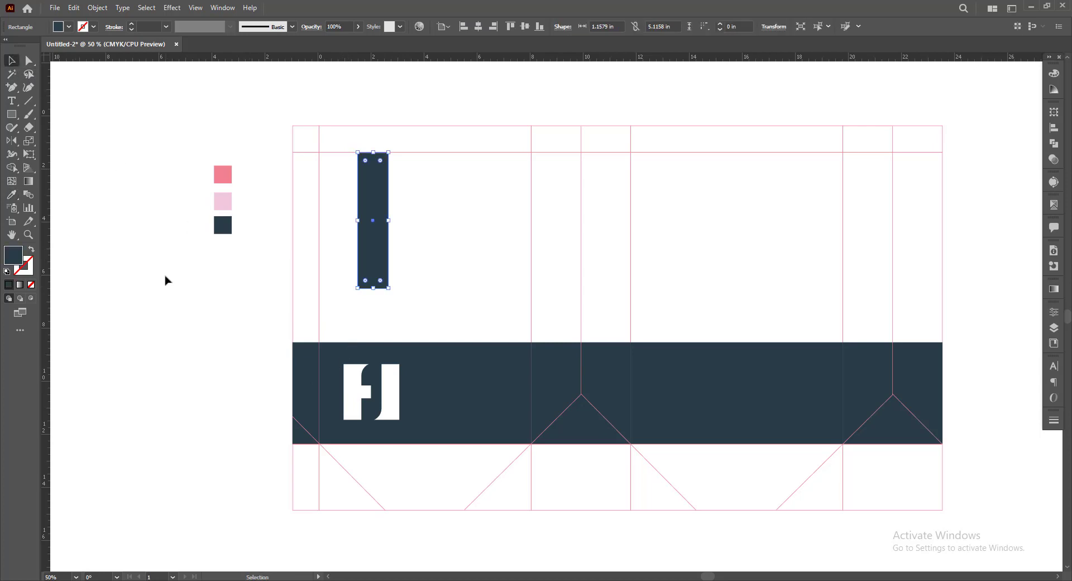
{"action": "left_click", "coordinate": [165, 280]}
{"action": "left_click", "coordinate": [27, 63]}
{"action": "left_click", "coordinate": [305, 394]}
Fill the F's stem and crossbar with light pink.
{"action": "key", "text": "i"}
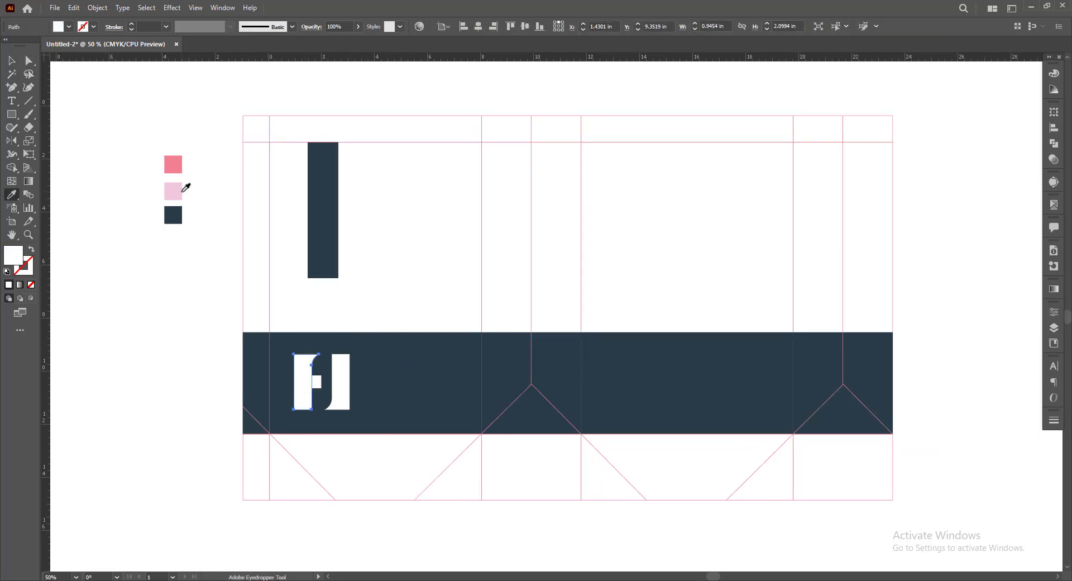
{"action": "left_click", "coordinate": [173, 191]}
{"action": "left_click", "coordinate": [313, 383], "text": "ctrl"}
{"action": "scroll", "coordinate": [314, 385], "scroll_direction": "up", "scroll_amount": 1}
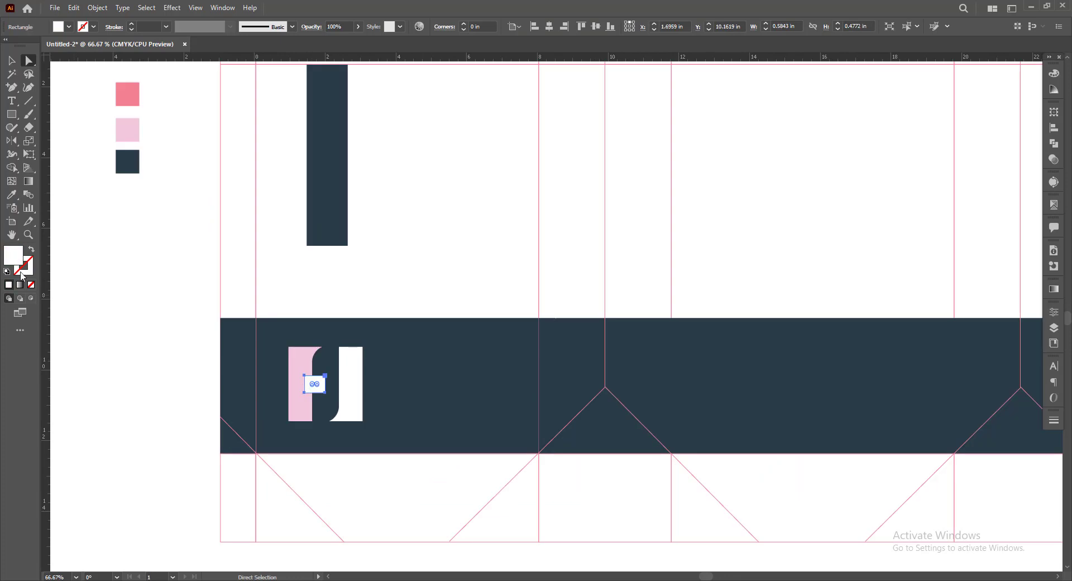
{"action": "left_click", "coordinate": [302, 350]}
Fill the J stem of the monogram with bright pink.
{"action": "left_click", "coordinate": [29, 61]}
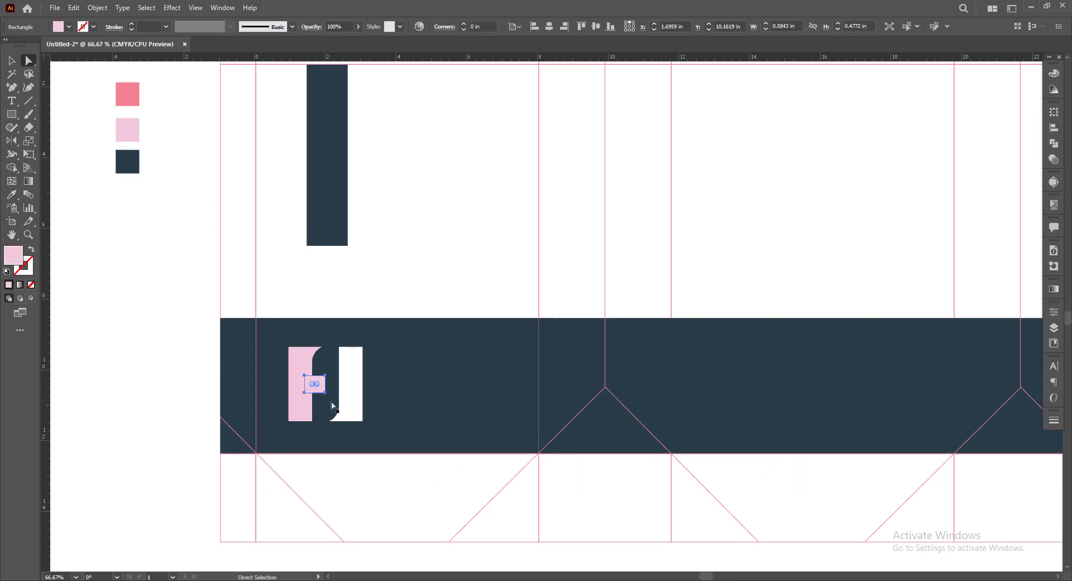
{"action": "left_click", "coordinate": [351, 384]}
{"action": "left_click", "coordinate": [10, 196]}
{"action": "left_click", "coordinate": [128, 92]}
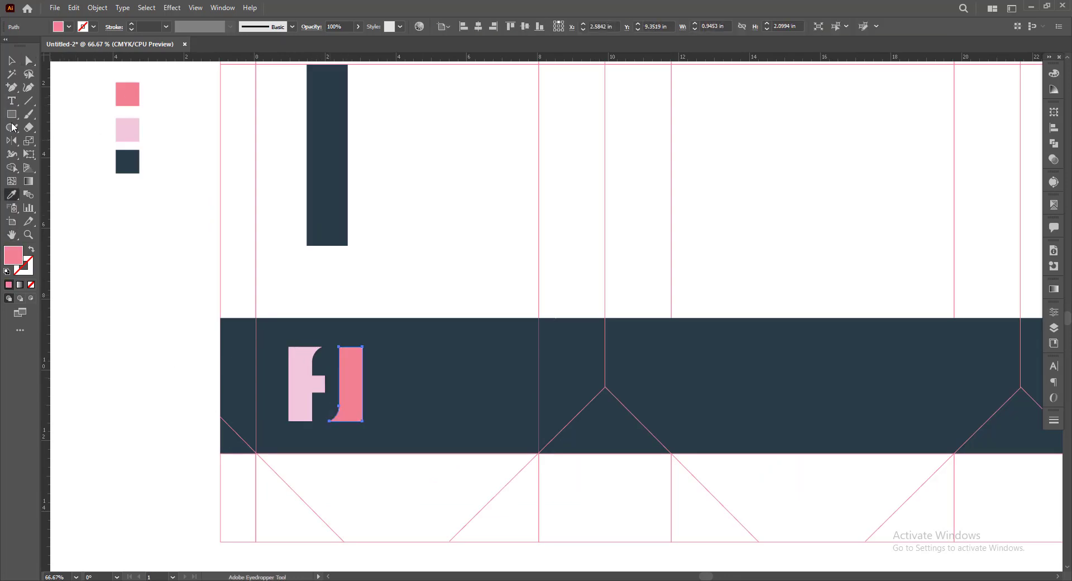
{"action": "scroll", "coordinate": [251, 334], "scroll_direction": "down", "scroll_amount": 2}
{"action": "scroll", "coordinate": [189, 330], "scroll_direction": "up", "scroll_amount": 2}
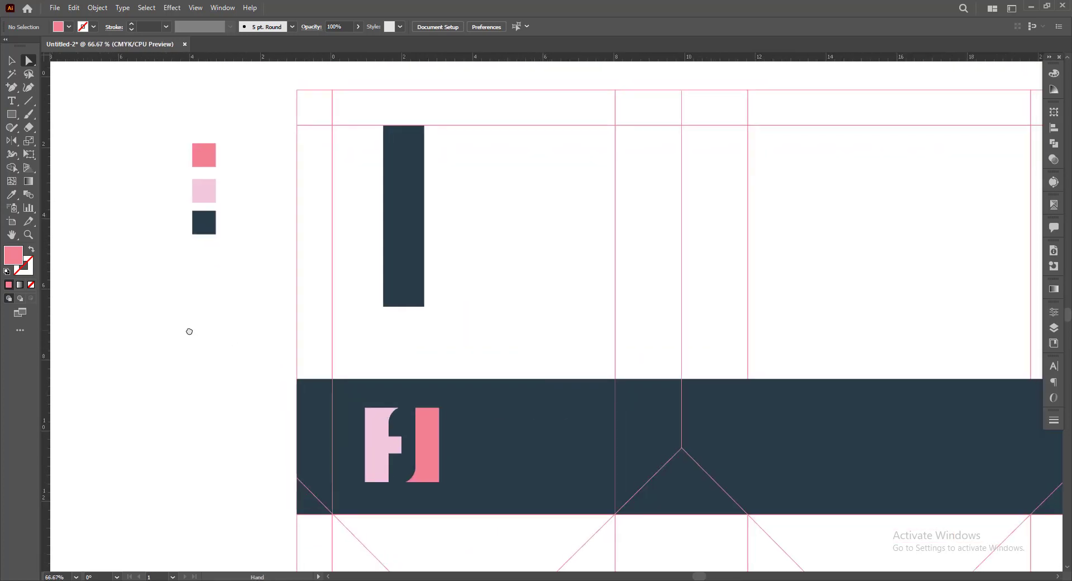
{"action": "scroll", "coordinate": [185, 327], "scroll_direction": "down", "scroll_amount": 1}
Recolour the tall navy rectangle bright pink.
{"action": "left_click", "coordinate": [18, 60]}
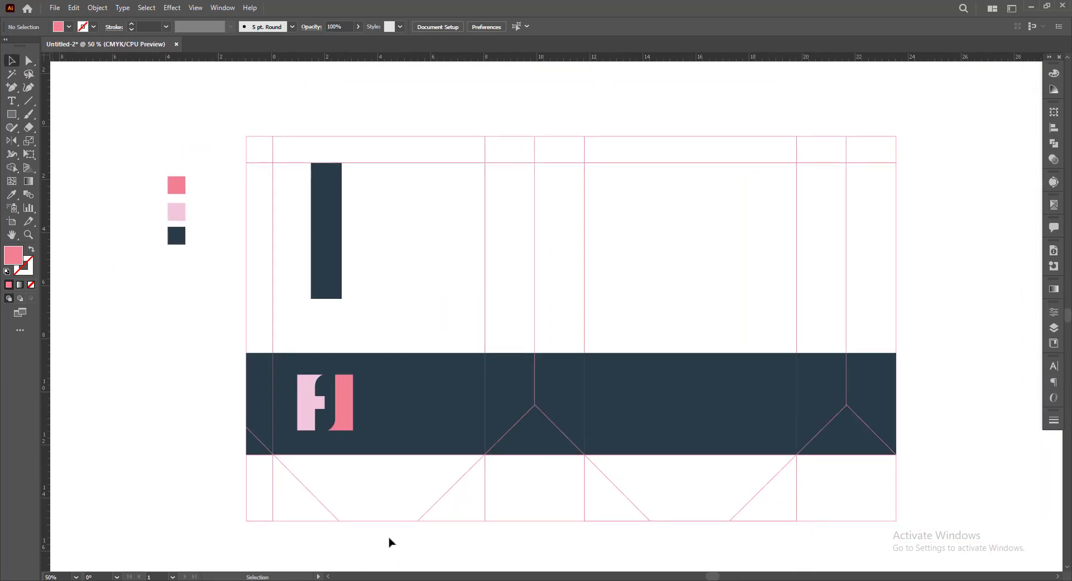
{"action": "left_click", "coordinate": [333, 223]}
{"action": "key", "text": "i"}
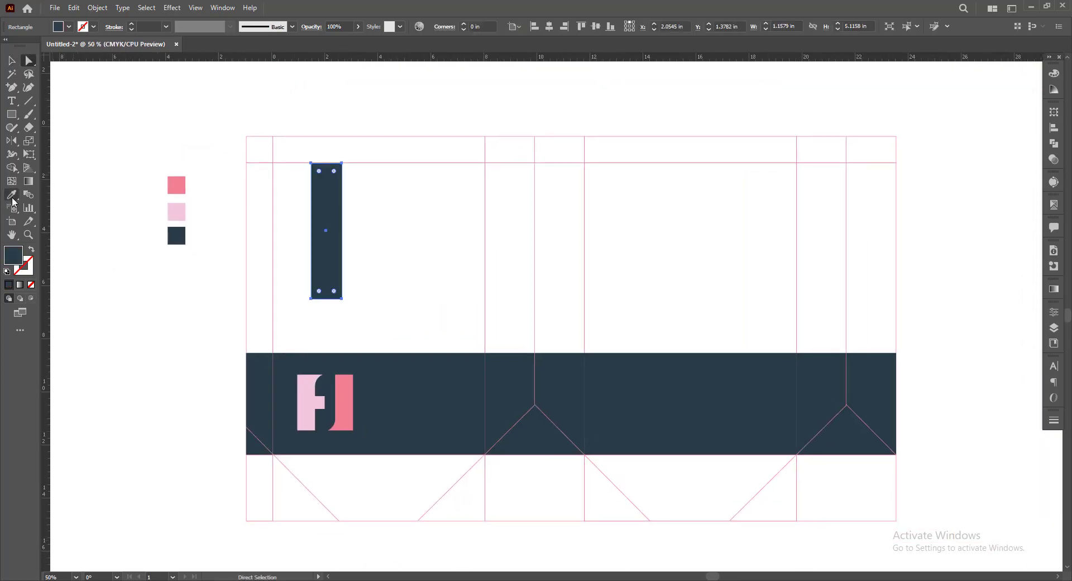
{"action": "left_click", "coordinate": [174, 187]}
{"action": "key", "text": "v"}
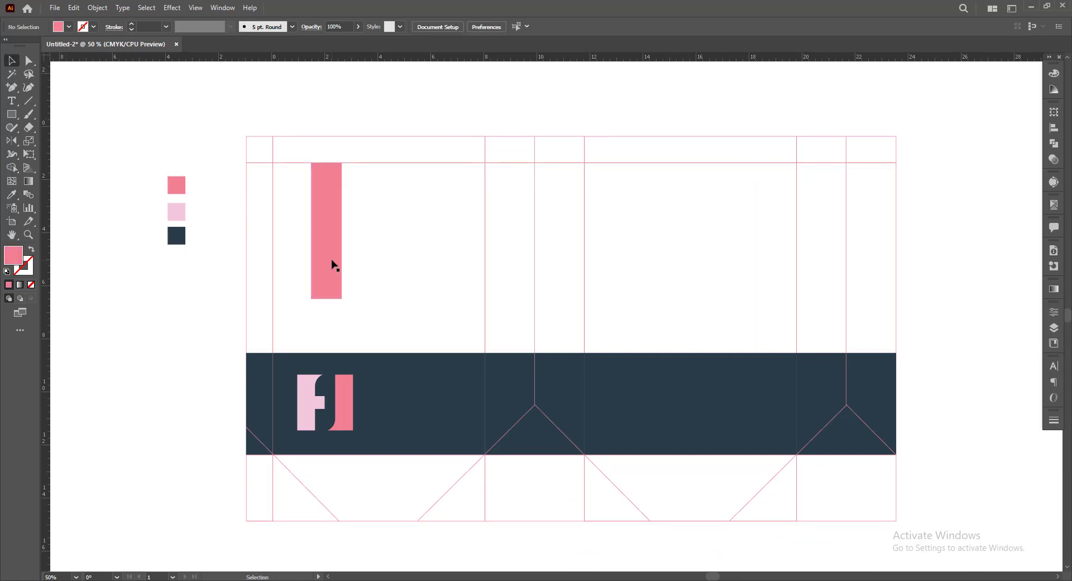
{"action": "scroll", "coordinate": [329, 202], "scroll_direction": "down", "scroll_amount": 1}
{"action": "scroll", "coordinate": [334, 217], "scroll_direction": "up", "scroll_amount": 2}
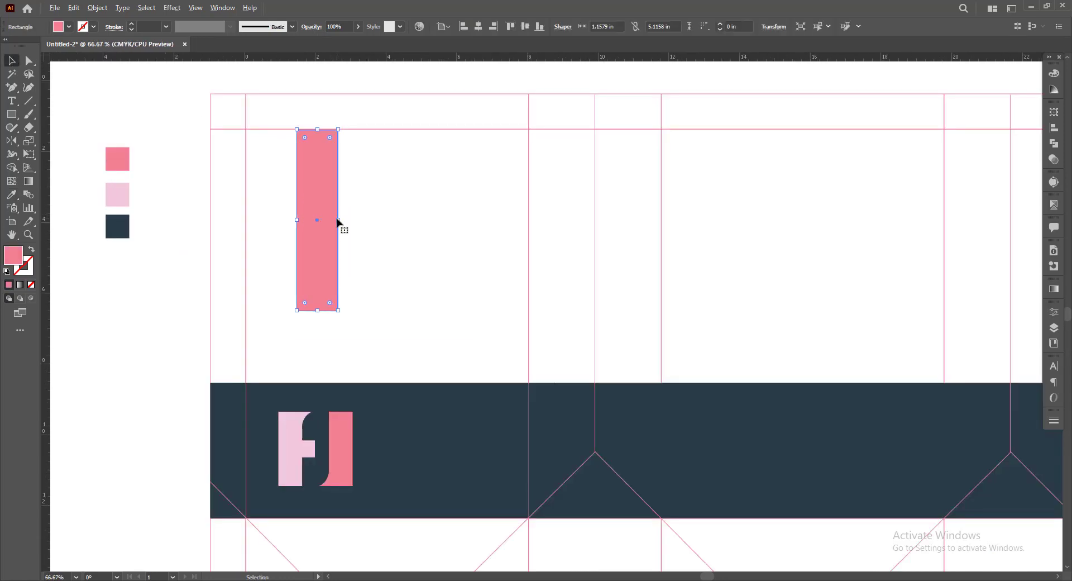
Shrink the pink rectangle to about 0.92 in wide and shorten it.
{"action": "left_click_drag", "start_coordinate": [339, 222], "coordinate": [339, 221]}
{"action": "left_click_drag", "start_coordinate": [334, 221], "coordinate": [332, 221]}
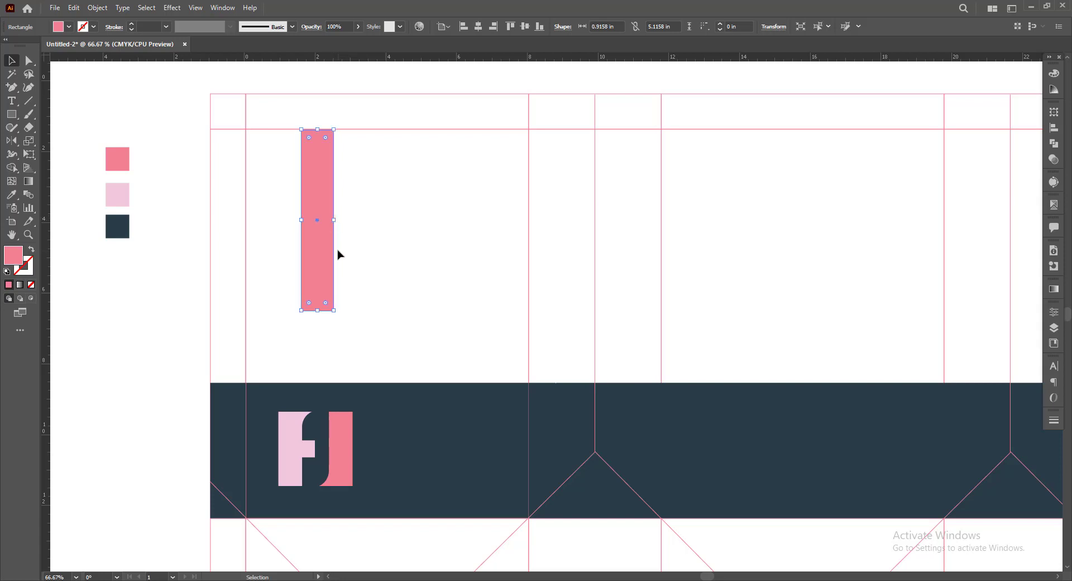
{"action": "scroll", "coordinate": [337, 251], "scroll_direction": "down", "scroll_amount": 1}
{"action": "scroll", "coordinate": [330, 276], "scroll_direction": "up", "scroll_amount": 1}
{"action": "left_click_drag", "start_coordinate": [321, 310], "coordinate": [321, 296]}
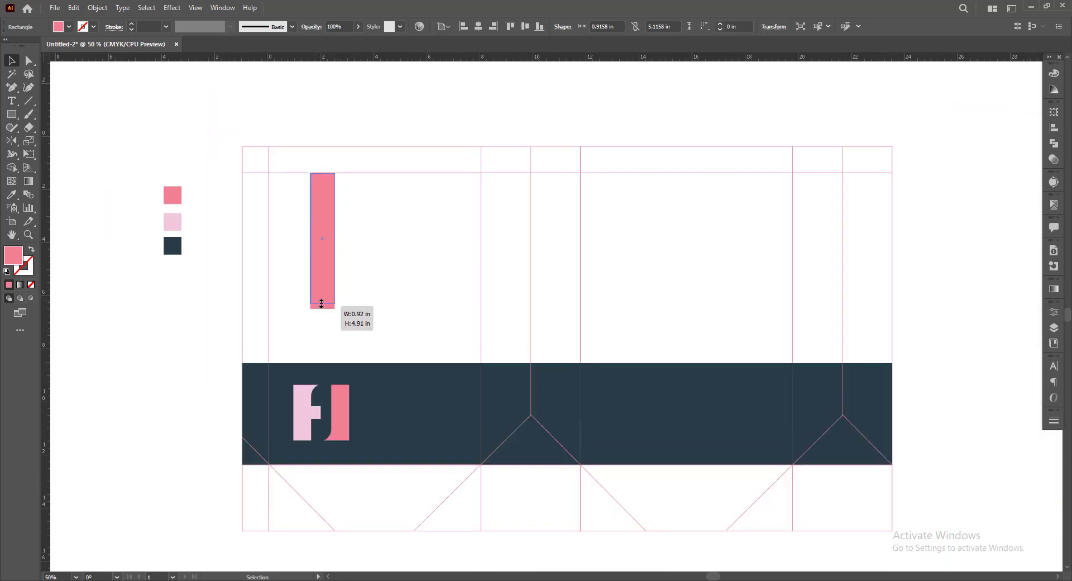
{"action": "scroll", "coordinate": [332, 319], "scroll_direction": "down", "scroll_amount": 1}
{"action": "scroll", "coordinate": [333, 319], "scroll_direction": "down", "scroll_amount": 1}
Lower the top edge of all five navy band panels together.
{"action": "left_click", "coordinate": [390, 378]}
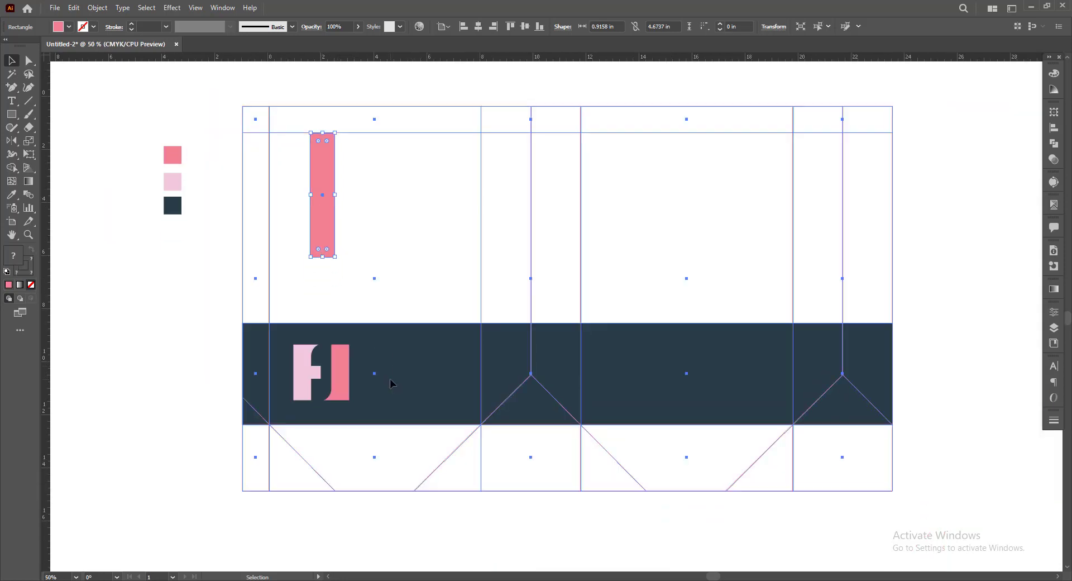
{"action": "left_click", "coordinate": [215, 304]}
{"action": "key", "text": "a"}
{"action": "left_click", "coordinate": [263, 383]}
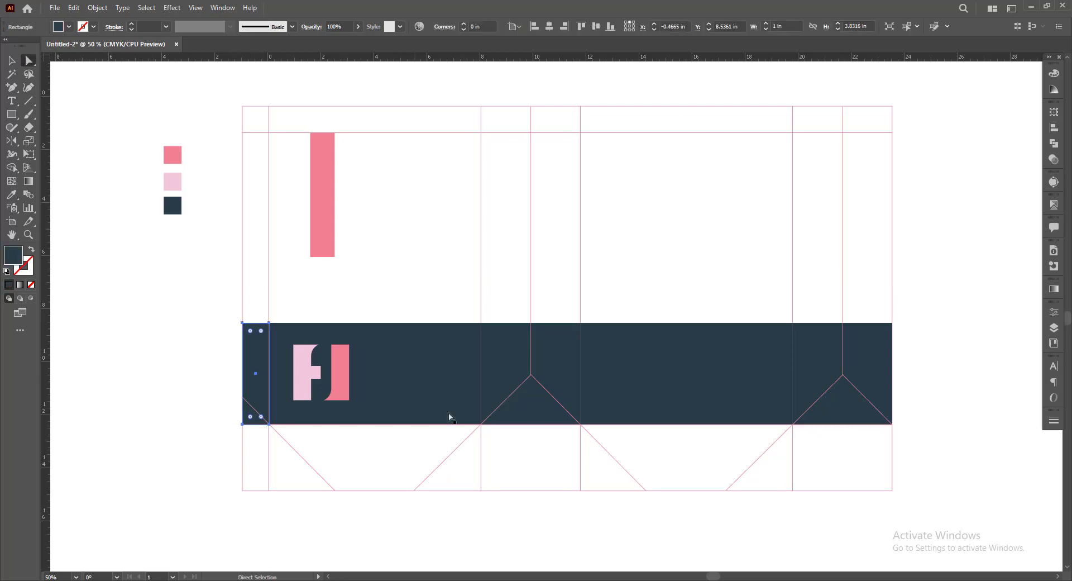
{"action": "left_click", "coordinate": [433, 374], "text": "shift"}
{"action": "left_click", "coordinate": [519, 370], "text": "shift"}
{"action": "left_click", "coordinate": [635, 367], "text": "shift"}
{"action": "left_click", "coordinate": [811, 355], "text": "shift"}
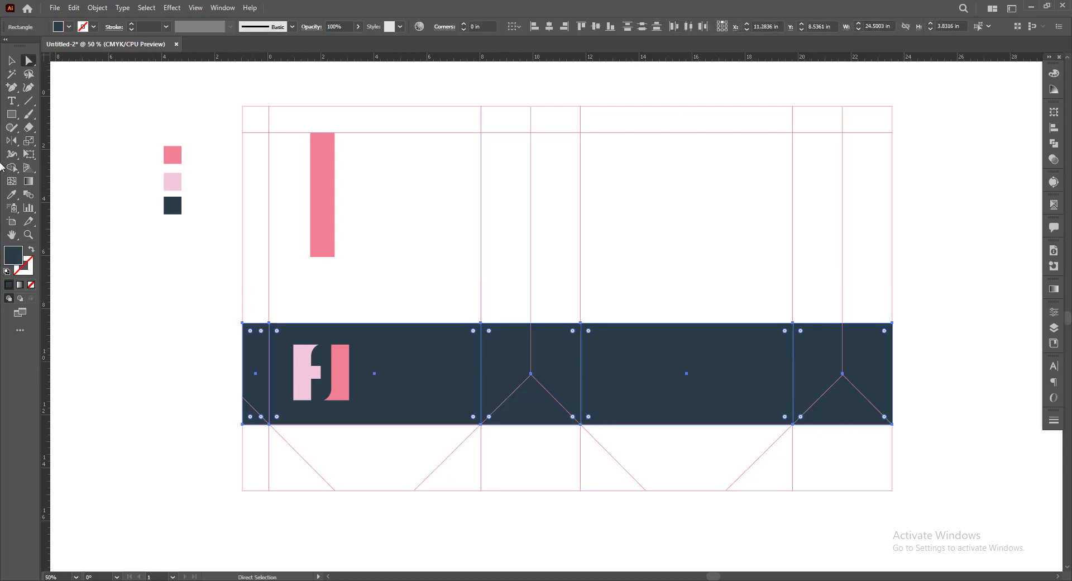
{"action": "key", "text": "v"}
{"action": "left_click_drag", "start_coordinate": [567, 324], "coordinate": [568, 331]}
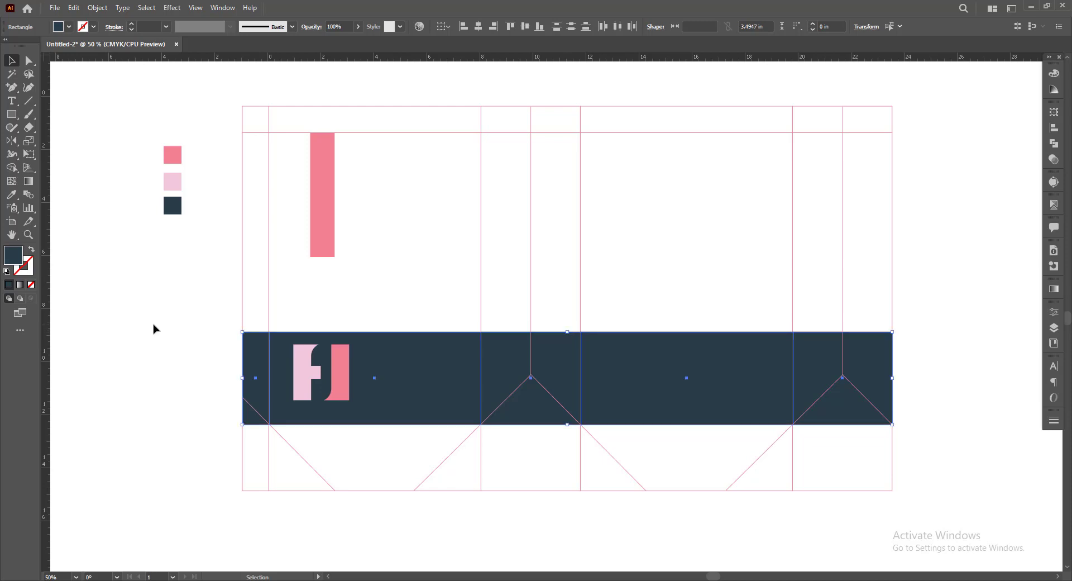
{"action": "left_click", "coordinate": [153, 328]}
{"action": "scroll", "coordinate": [306, 383], "scroll_direction": "up", "scroll_amount": 1}
Nudge the FJ monogram slightly down and left.
{"action": "left_click", "coordinate": [307, 383]}
{"action": "scroll", "coordinate": [344, 370], "scroll_direction": "up", "scroll_amount": 2}
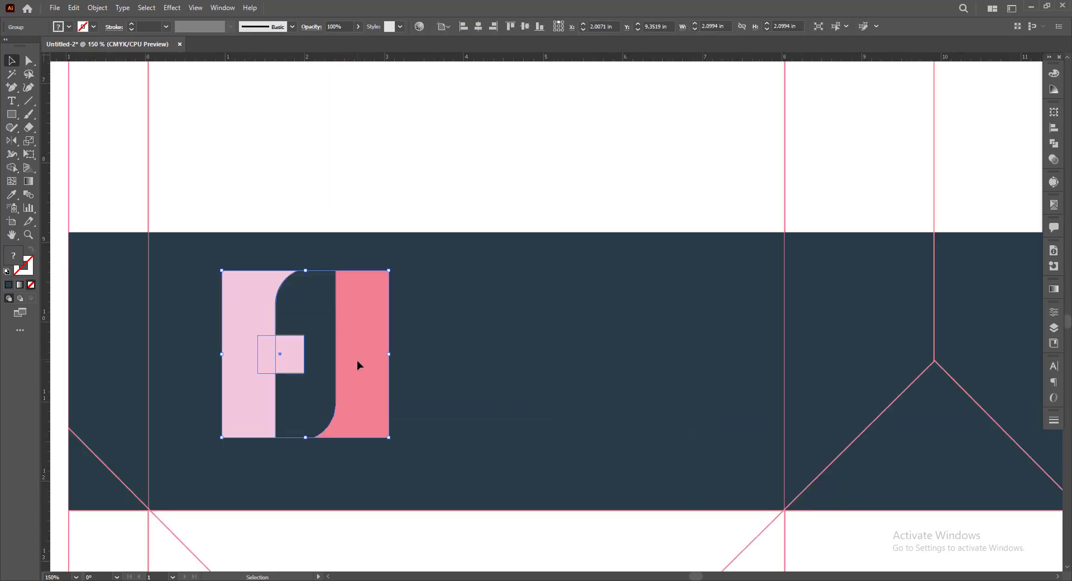
{"action": "left_click_drag", "start_coordinate": [358, 361], "coordinate": [356, 386]}
{"action": "scroll", "coordinate": [357, 386], "scroll_direction": "down", "scroll_amount": 4}
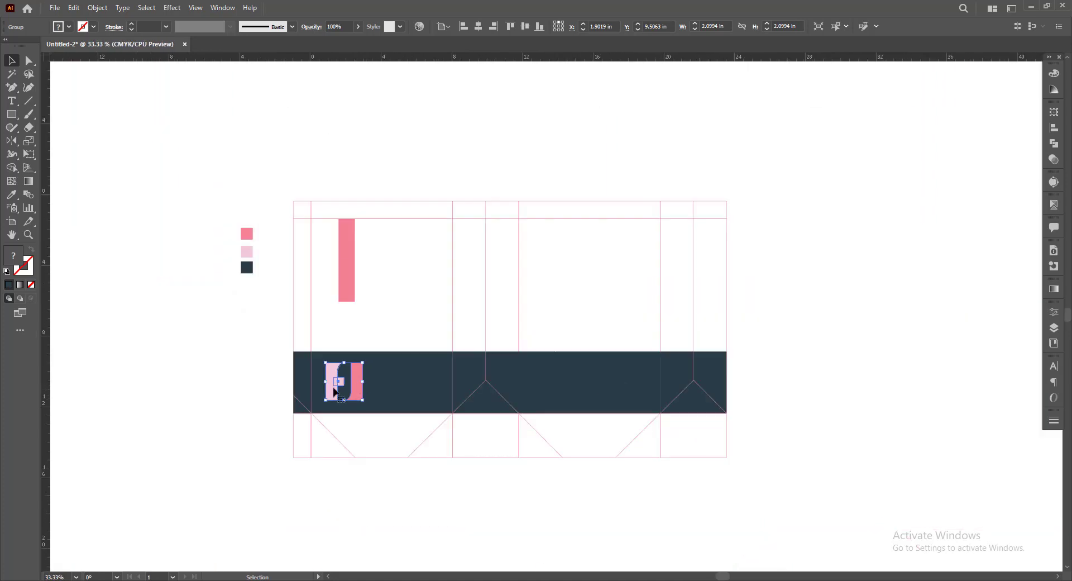
{"action": "left_click", "coordinate": [395, 347]}
{"action": "scroll", "coordinate": [395, 349], "scroll_direction": "up", "scroll_amount": 1}
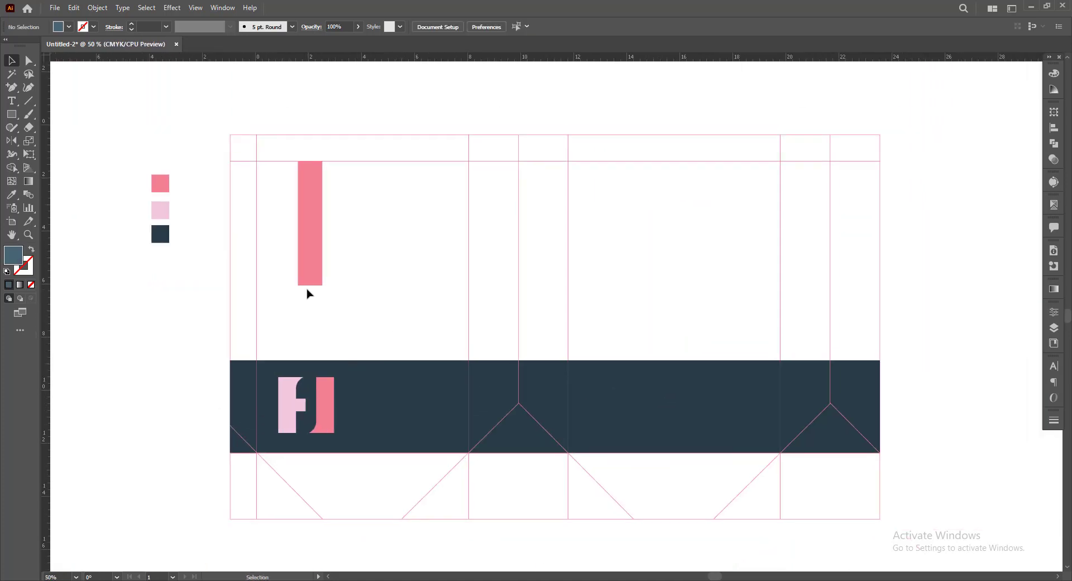
{"action": "left_click", "coordinate": [327, 406]}
{"action": "scroll", "coordinate": [304, 371], "scroll_direction": "up", "scroll_amount": 1}
Centre the pink rectangle above the monogram on a vertical ruler guide, then hide the guides.
{"action": "left_click_drag", "start_coordinate": [45, 391], "coordinate": [306, 385]}
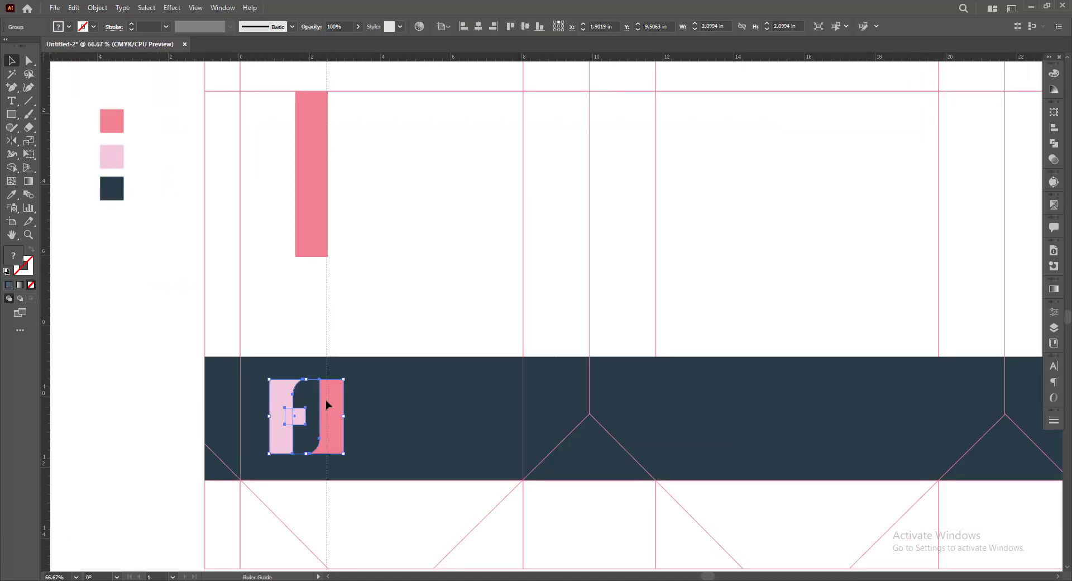
{"action": "left_click", "coordinate": [314, 247]}
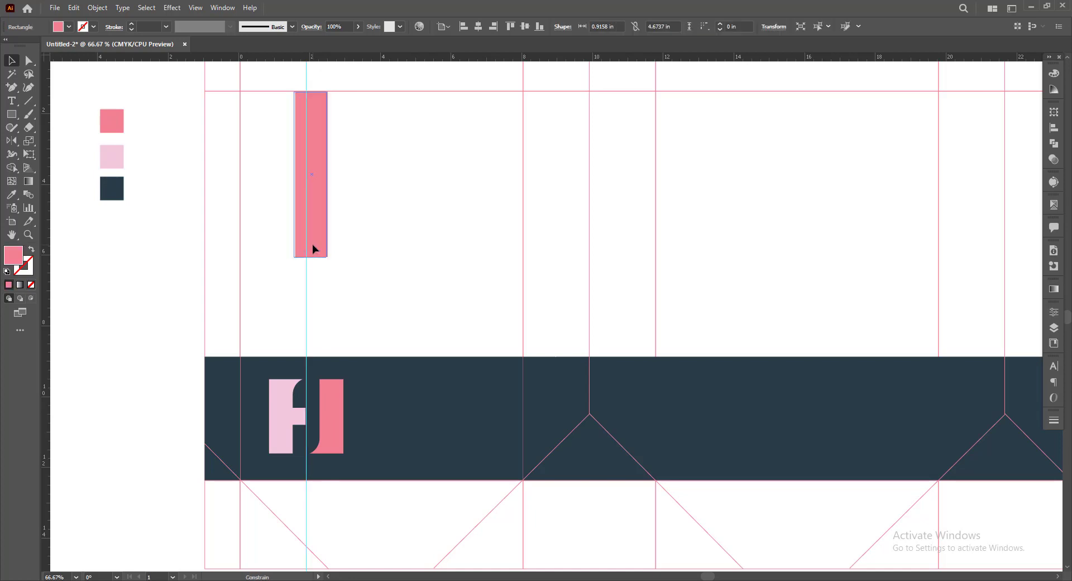
{"action": "left_click_drag", "start_coordinate": [313, 246], "coordinate": [312, 249]}
{"action": "scroll", "coordinate": [312, 97], "scroll_direction": "up", "scroll_amount": 2}
{"action": "scroll", "coordinate": [314, 83], "scroll_direction": "up", "scroll_amount": 2}
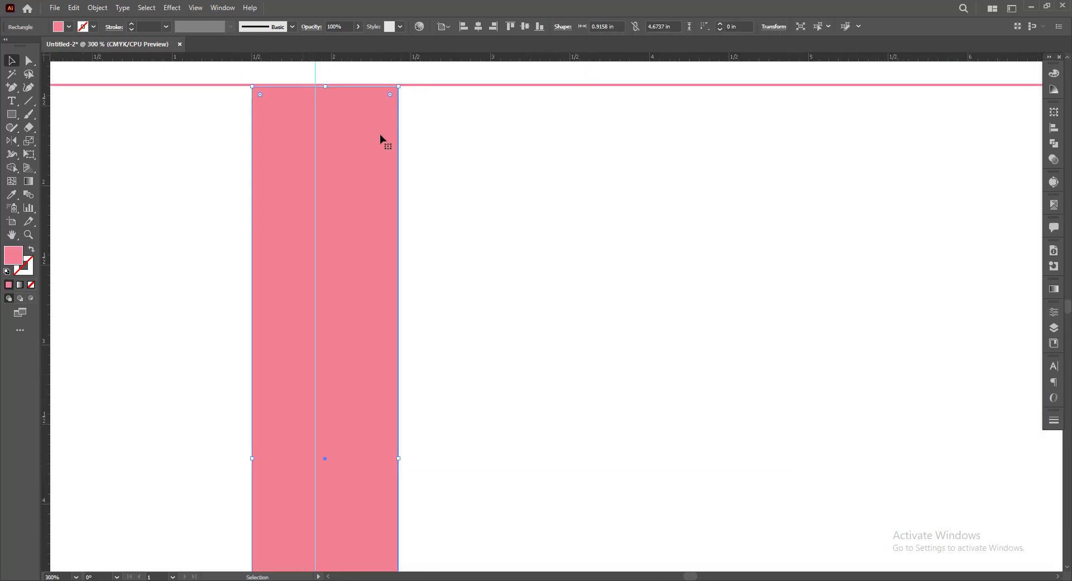
{"action": "left_click_drag", "start_coordinate": [383, 139], "coordinate": [359, 140]}
{"action": "scroll", "coordinate": [359, 142], "scroll_direction": "down", "scroll_amount": 3}
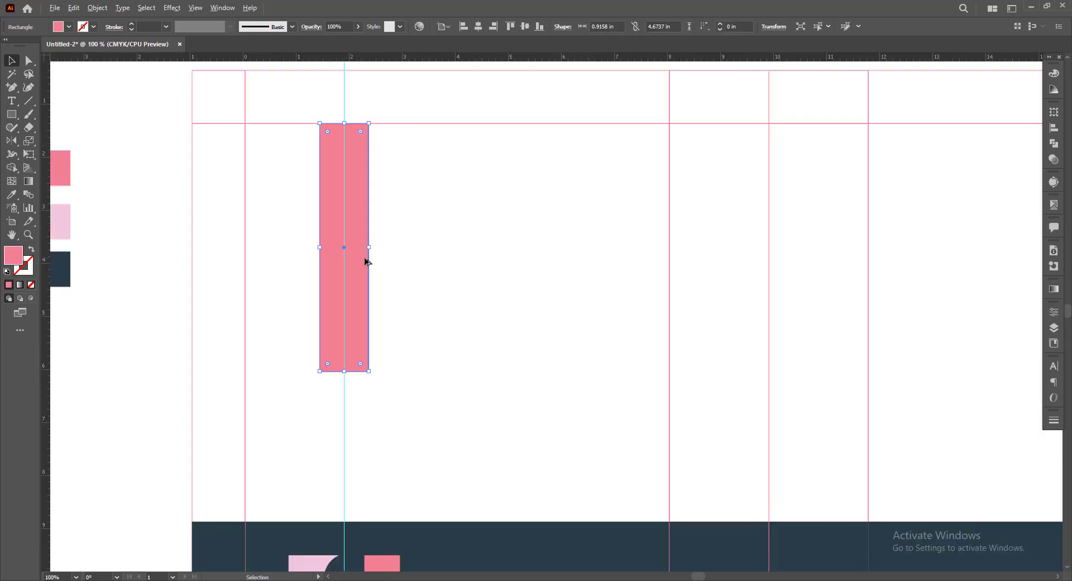
{"action": "scroll", "coordinate": [366, 261], "scroll_direction": "down", "scroll_amount": 1}
{"action": "left_click", "coordinate": [180, 390]}
{"action": "scroll", "coordinate": [180, 390], "scroll_direction": "down", "scroll_amount": 2}
{"action": "scroll", "coordinate": [180, 390], "scroll_direction": "down", "scroll_amount": 1}
{"action": "scroll", "coordinate": [181, 390], "scroll_direction": "down", "scroll_amount": 1}
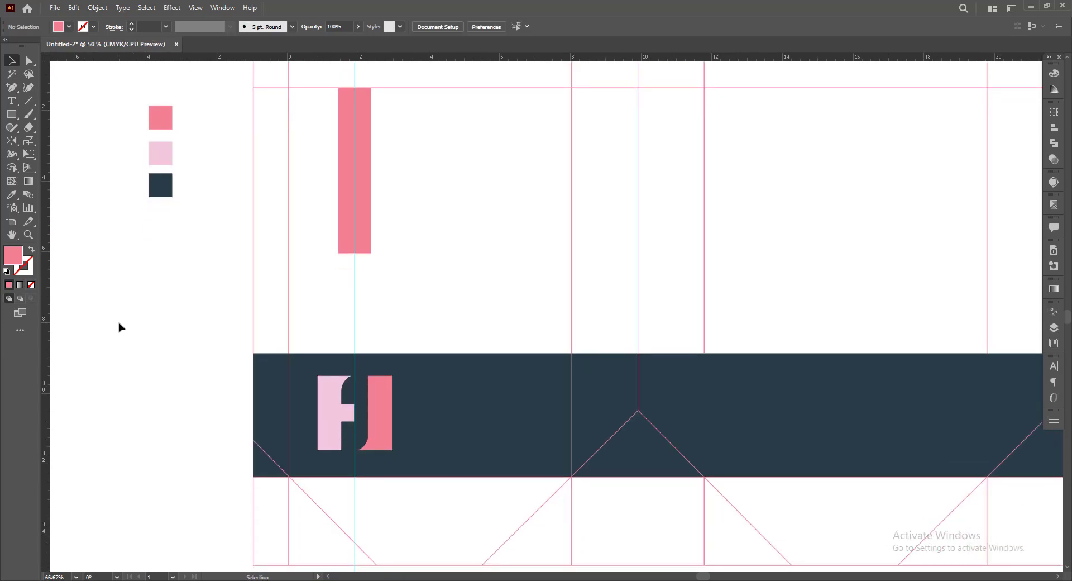
{"action": "scroll", "coordinate": [119, 328], "scroll_direction": "down", "scroll_amount": 2}
{"action": "key", "text": "ctrl+semicolon"}
{"action": "scroll", "coordinate": [282, 528], "scroll_direction": "down", "scroll_amount": 1}
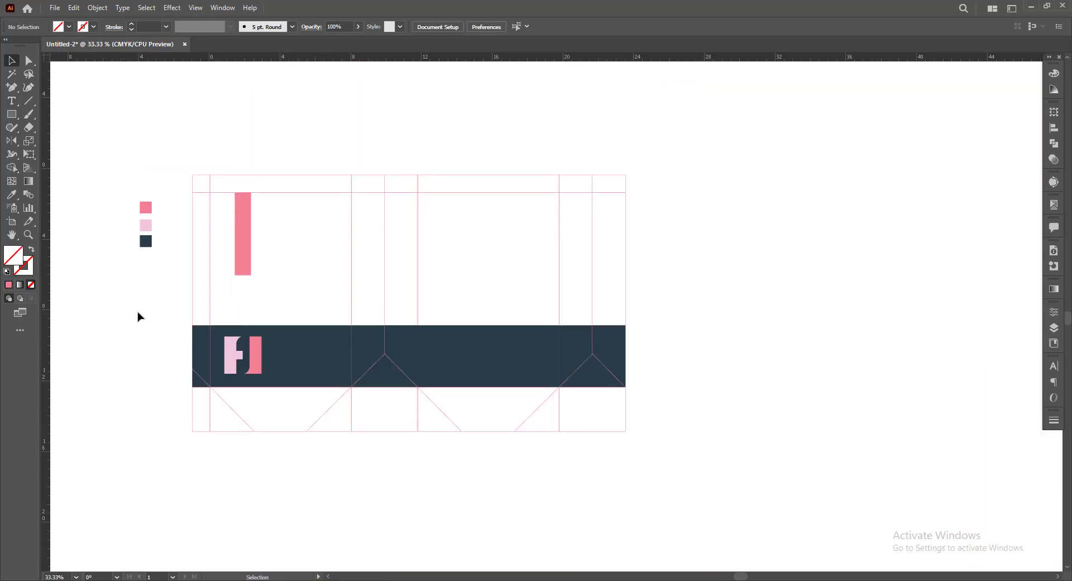
{"action": "scroll", "coordinate": [138, 317], "scroll_direction": "up", "scroll_amount": 1}
Type 'Fashionio' at 46 pt above the navy band.
{"action": "key", "text": "t"}
{"action": "left_click", "coordinate": [333, 329]}
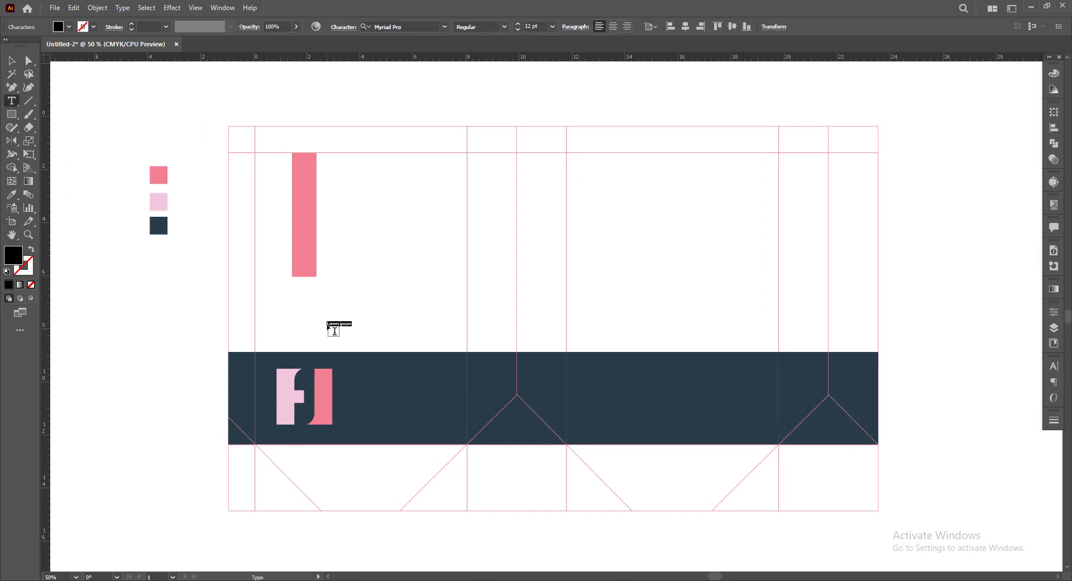
{"action": "key", "text": "ctrl+shift+period"}
{"action": "key", "text": "ctrl+shift+period"}
{"action": "key", "text": "ctrl+shift+period"}
{"action": "key", "text": "ctrl+shift+period"}
{"action": "key", "text": "ctrl+shift+period"}
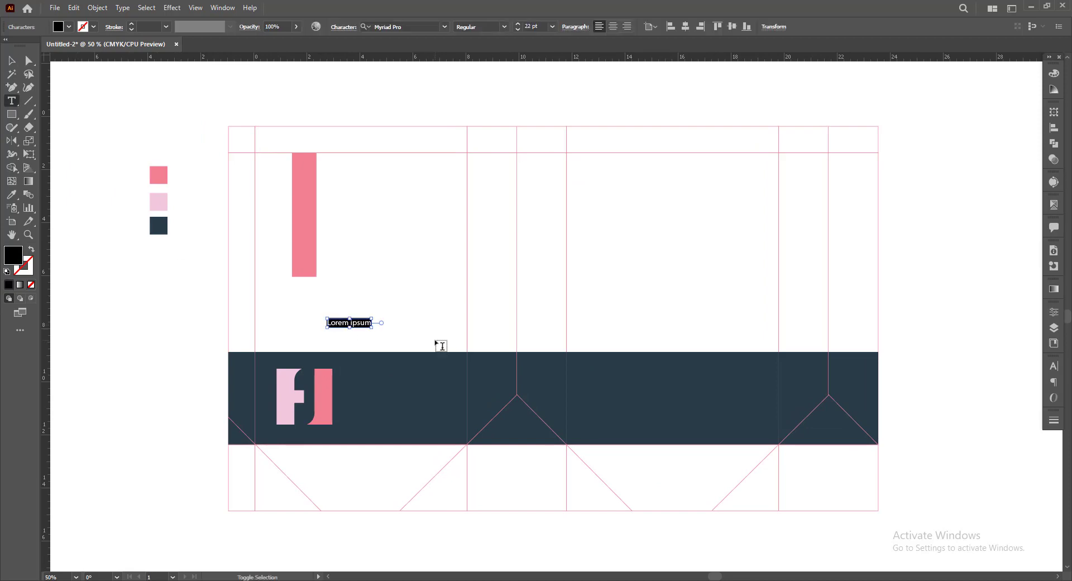
{"action": "key", "text": "ctrl+shift+period"}
{"action": "key", "text": "ctrl+shift+period"}
{"action": "key", "text": "ctrl+shift+period"}
{"action": "type", "text": "Fashionio"}
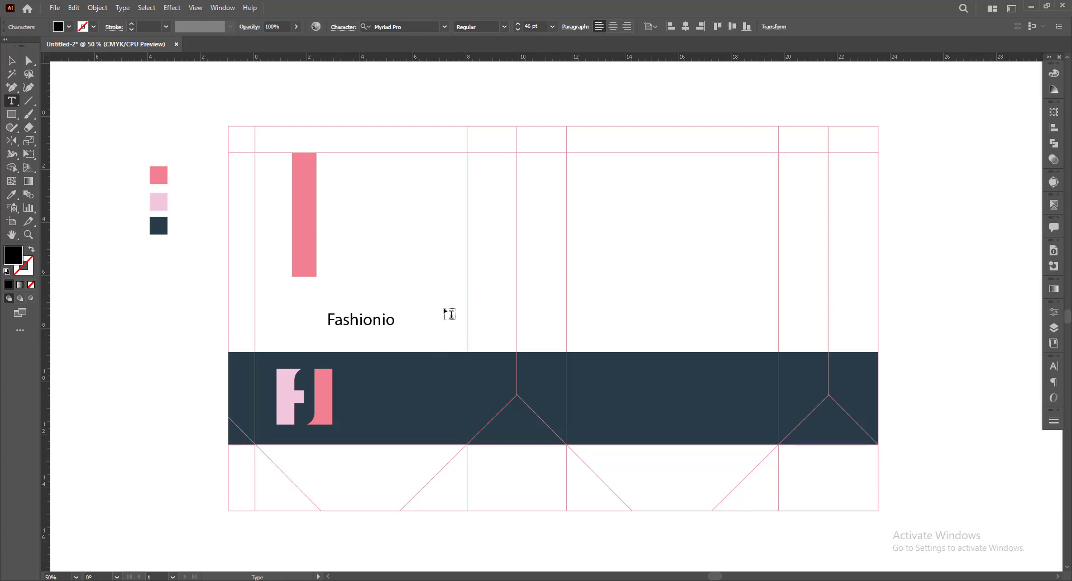
{"action": "left_click", "coordinate": [12, 60]}
Rotate Fashionio 90° to vertical and place it directly beneath the pink bar.
{"action": "scroll", "coordinate": [141, 334], "scroll_direction": "up", "scroll_amount": 1, "text": "alt"}
{"action": "left_click_drag", "start_coordinate": [478, 300], "coordinate": [422, 271]}
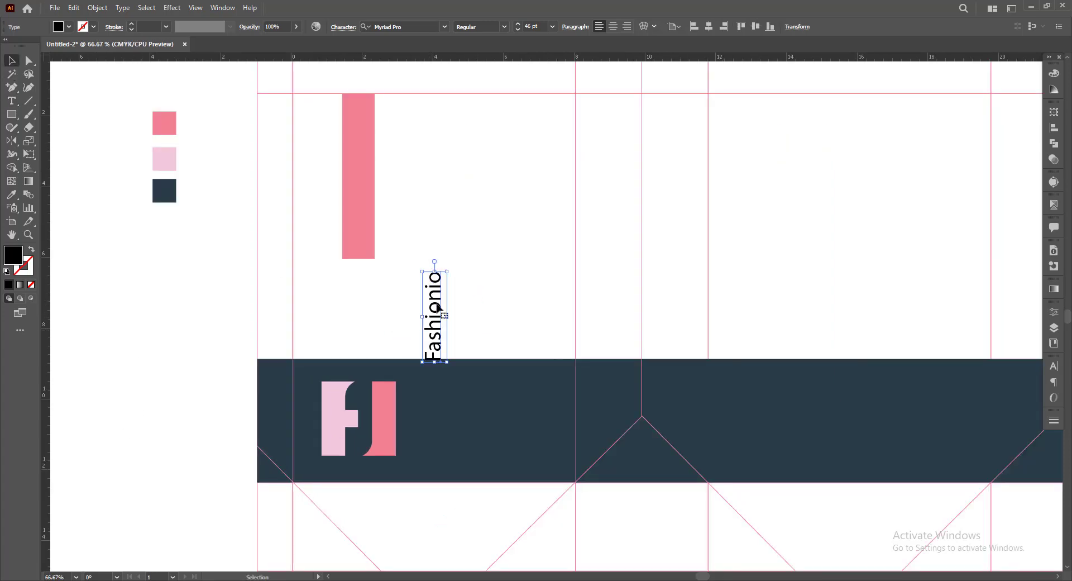
{"action": "left_click_drag", "start_coordinate": [441, 312], "coordinate": [366, 305]}
Fully round the pink bar's bottom corners with the corner widgets.
{"action": "left_click", "coordinate": [367, 207]}
{"action": "key", "text": "a"}
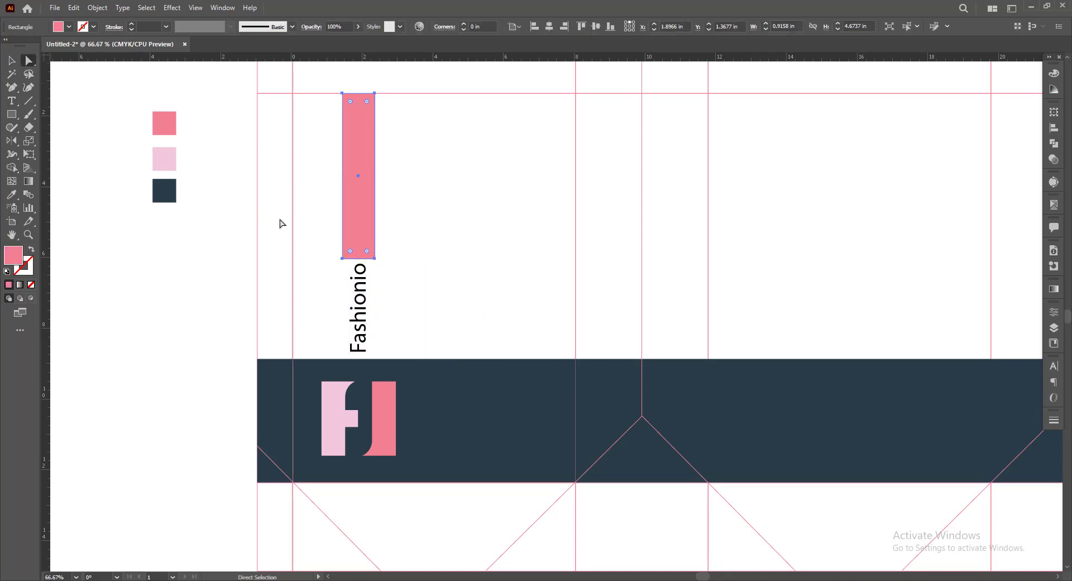
{"action": "scroll", "coordinate": [343, 258], "scroll_direction": "up", "scroll_amount": 1, "text": "alt"}
{"action": "left_click_drag", "start_coordinate": [372, 257], "coordinate": [378, 191]}
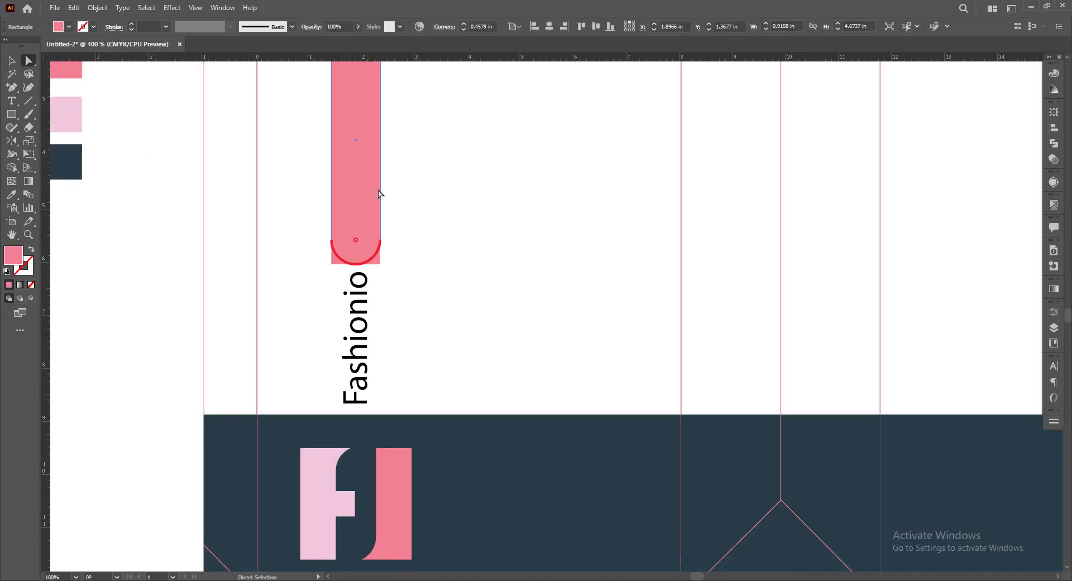
{"action": "scroll", "coordinate": [402, 224], "scroll_direction": "down", "scroll_amount": 2, "text": "alt"}
{"action": "scroll", "coordinate": [402, 223], "scroll_direction": "up", "scroll_amount": 1}
{"action": "left_click", "coordinate": [11, 60]}
{"action": "left_click", "coordinate": [146, 279]}
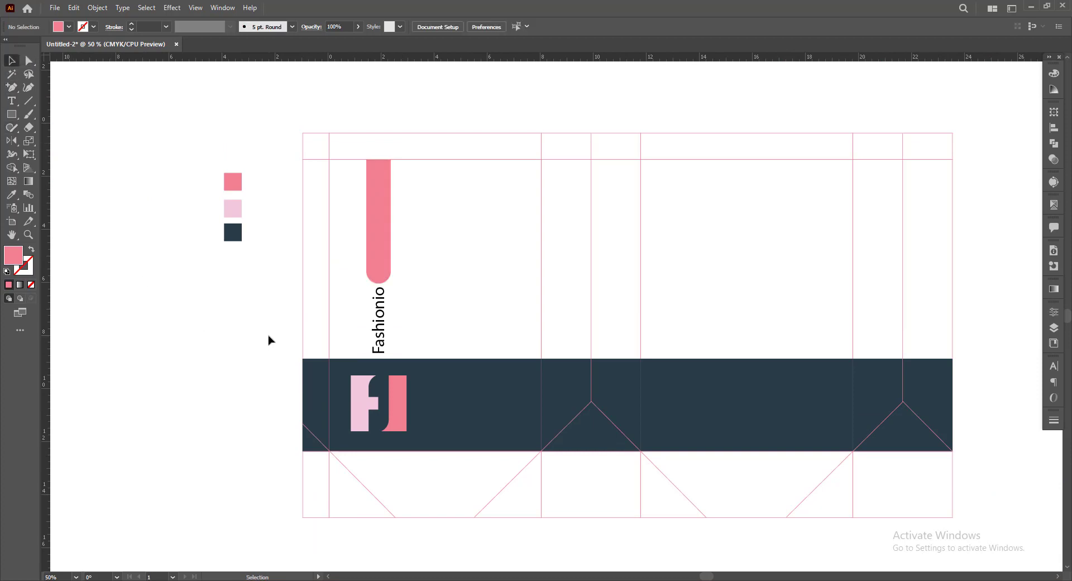
Colour the vertical Fashionio text with the navy band's colour.
{"action": "left_click", "coordinate": [383, 341]}
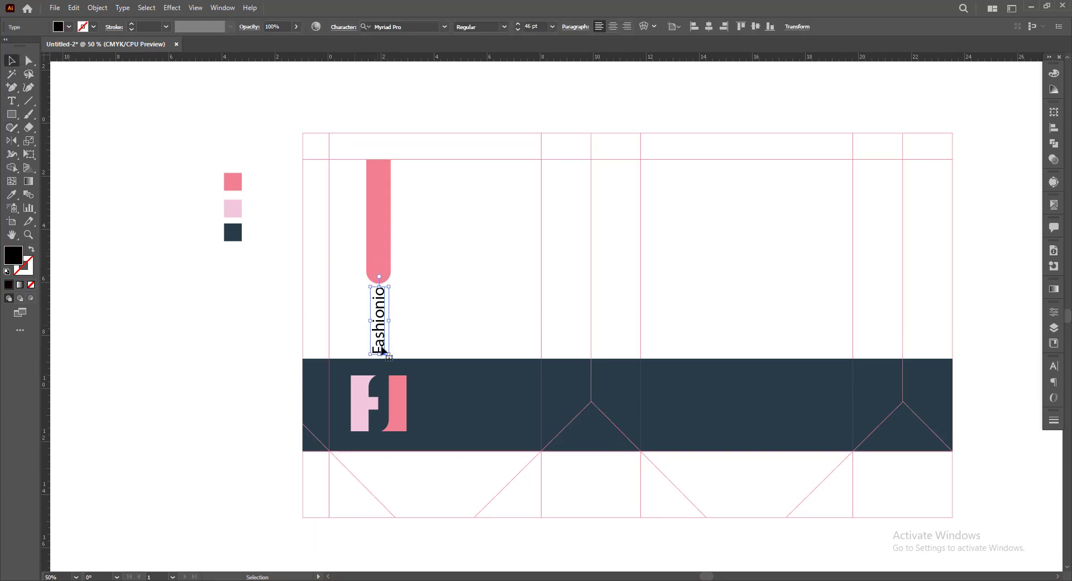
{"action": "scroll", "coordinate": [418, 323], "scroll_direction": "down", "scroll_amount": 1, "text": "alt"}
{"action": "left_click", "coordinate": [11, 195]}
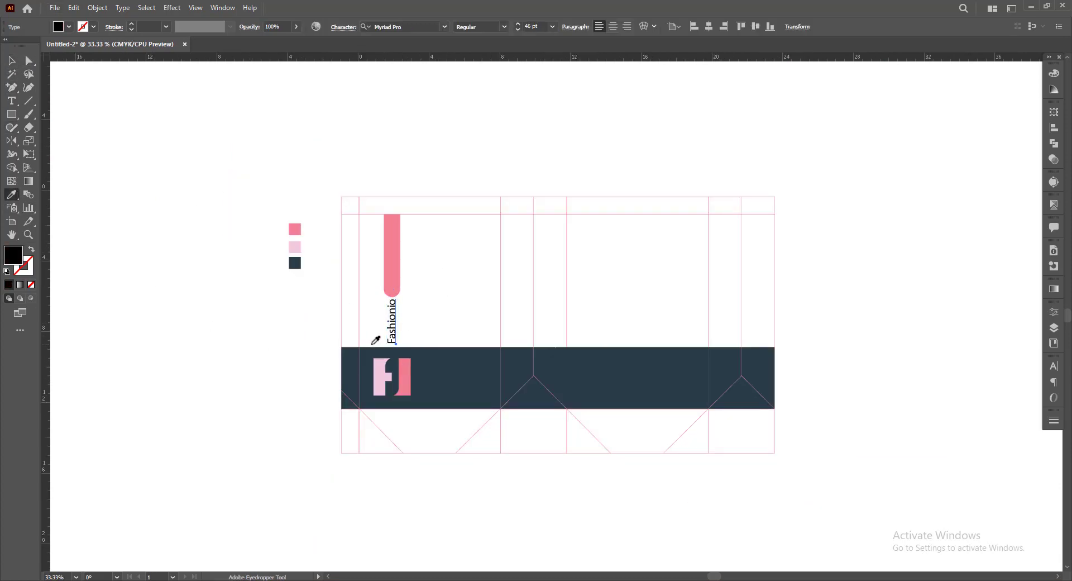
{"action": "left_click", "coordinate": [423, 352]}
{"action": "key", "text": "v"}
{"action": "left_click_drag", "start_coordinate": [199, 179], "coordinate": [299, 287]}
{"action": "left_click", "coordinate": [832, 413]}
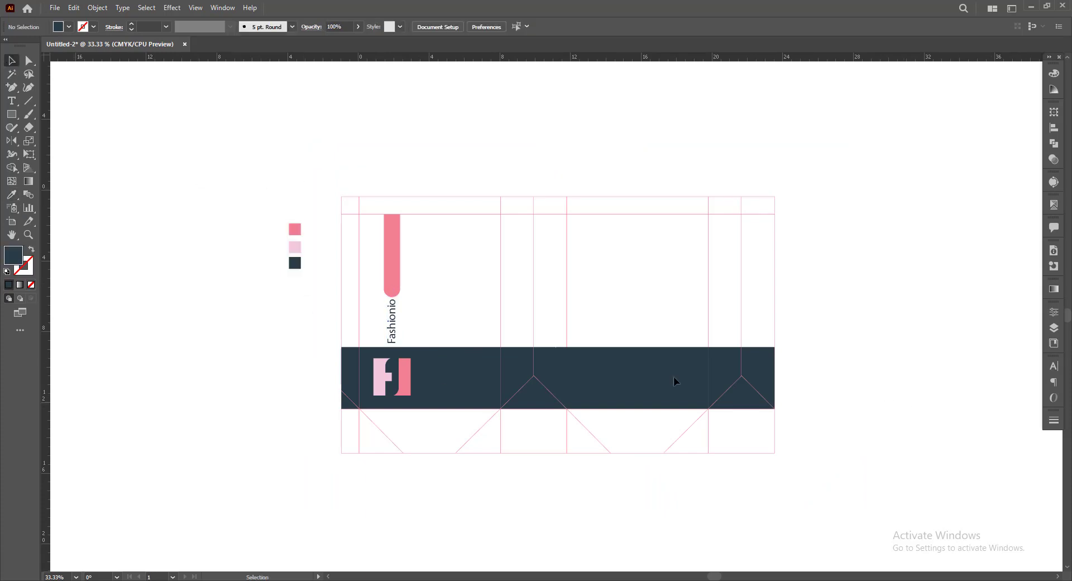
{"action": "scroll", "coordinate": [448, 325], "scroll_direction": "up", "scroll_amount": 2, "text": "alt"}
Change the Fashionio text's font from Myriad Pro to Poppins by browsing the font list.
{"action": "left_click", "coordinate": [306, 335]}
{"action": "left_click", "coordinate": [390, 27]}
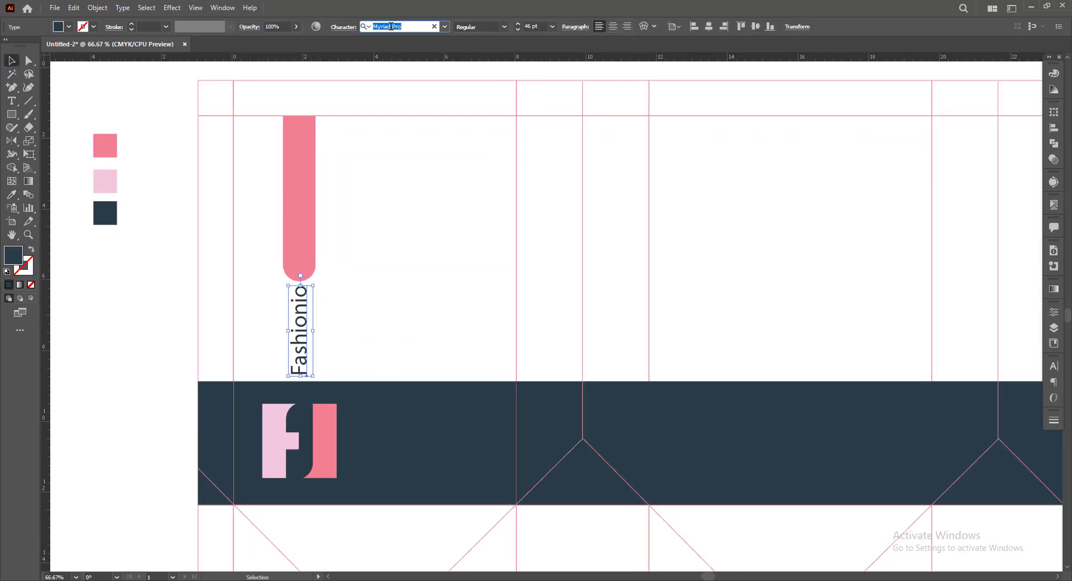
{"action": "type", "text": "NewsGoth Lt BT Light"}
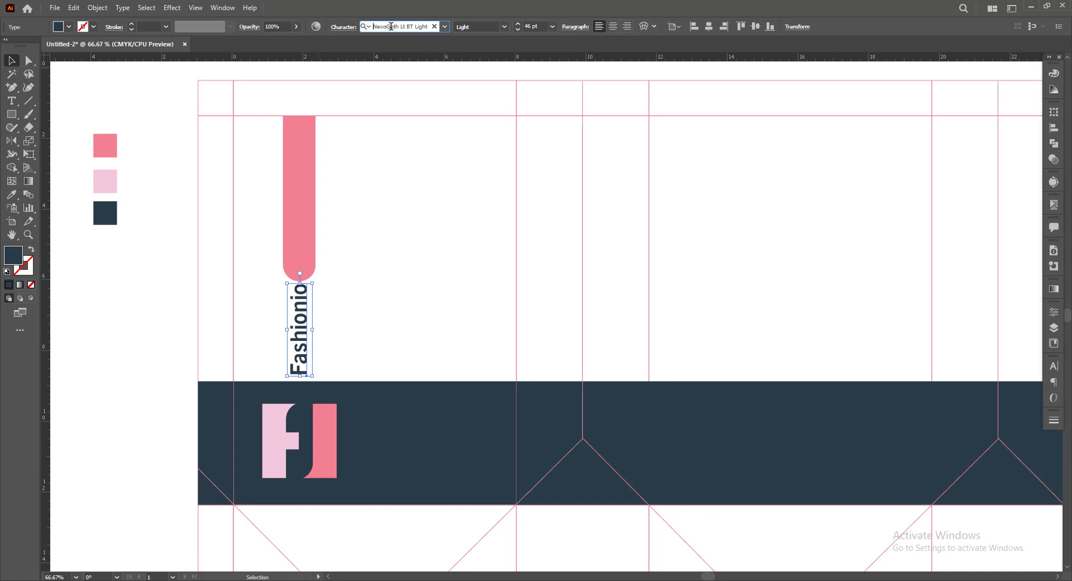
{"action": "type", "text": "OCR-A BT"}
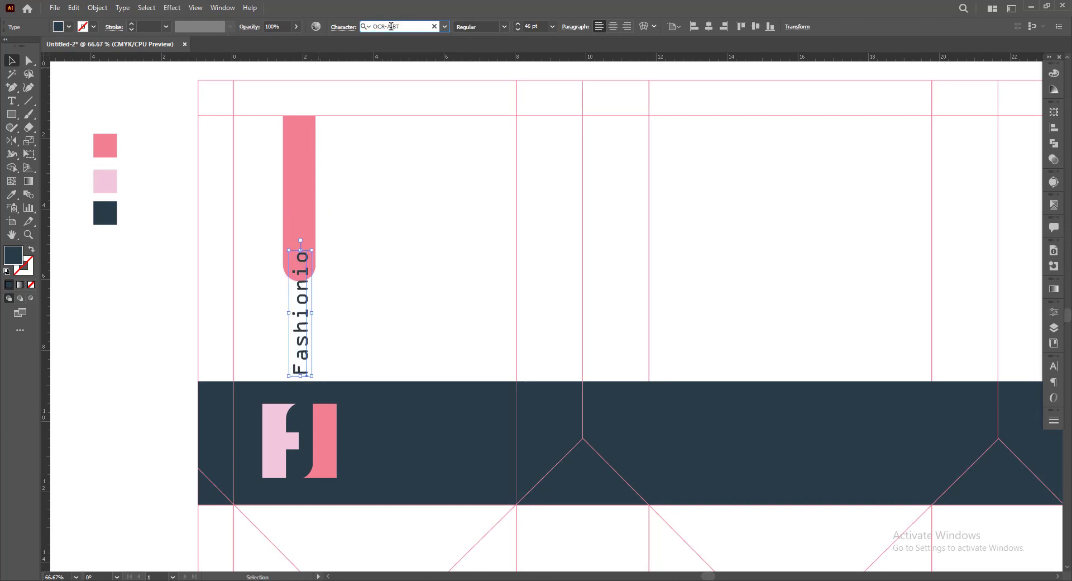
{"action": "key", "text": "Down"}
{"action": "key", "text": "Down"}
{"action": "key", "text": "Down"}
{"action": "key", "text": "Down"}
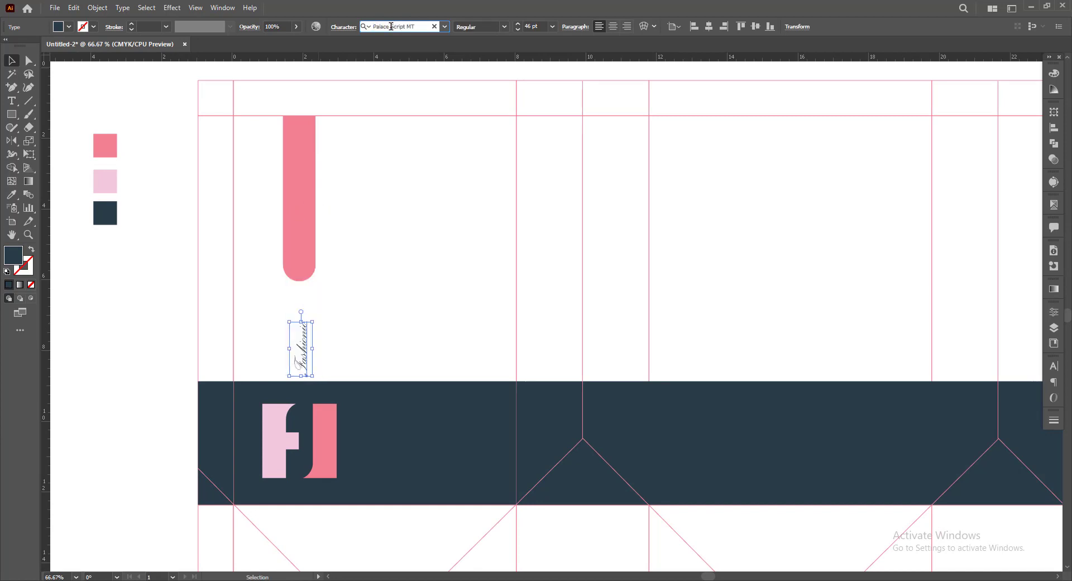
{"action": "key", "text": "Down"}
{"action": "key", "text": "Down"}
{"action": "key", "text": "Down"}
{"action": "key", "text": "Down"}
{"action": "key", "text": "Down"}
{"action": "key", "text": "Down"}
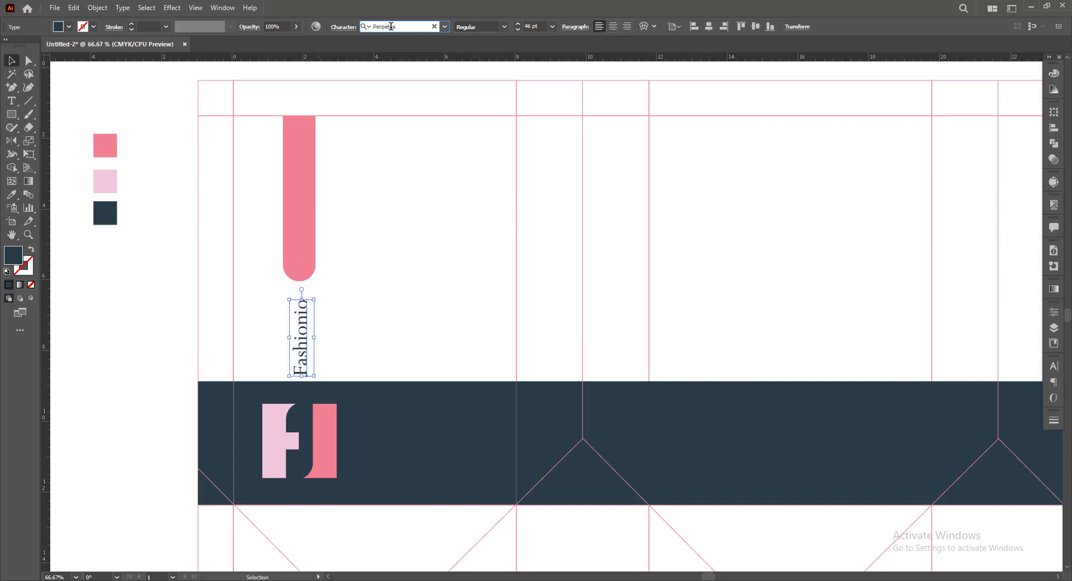
{"action": "key", "text": "Down"}
{"action": "key", "text": "Down"}
{"action": "key", "text": "Down"}
{"action": "key", "text": "Down"}
{"action": "key", "text": "Down"}
{"action": "key", "text": "Down"}
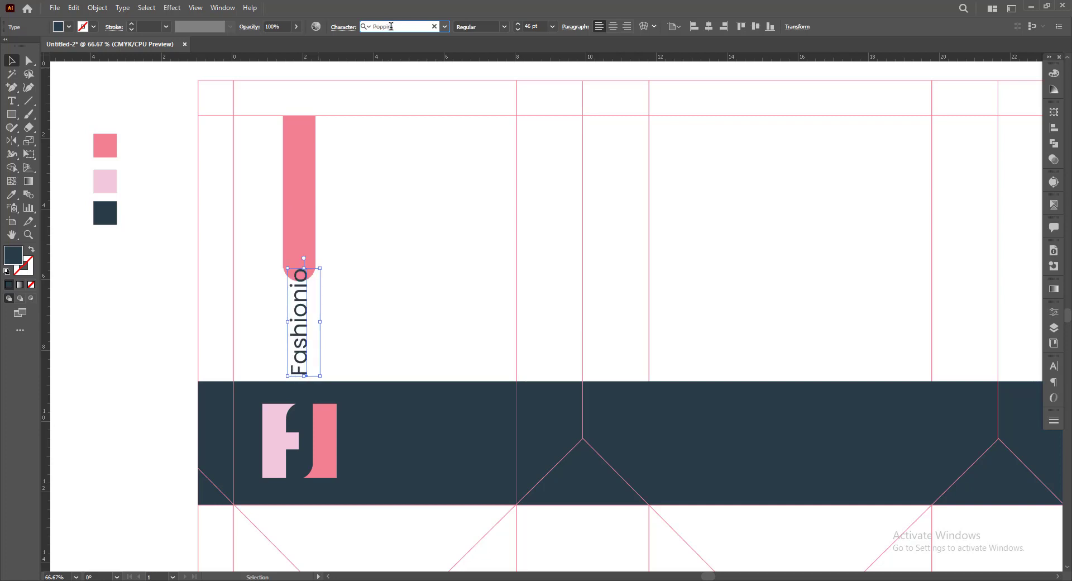
{"action": "key", "text": "Down"}
{"action": "key", "text": "Up"}
{"action": "left_click", "coordinate": [144, 332]}
Shorten the pink rounded bar by dragging its bottom end upward.
{"action": "left_click_drag", "start_coordinate": [143, 332], "coordinate": [224, 304]}
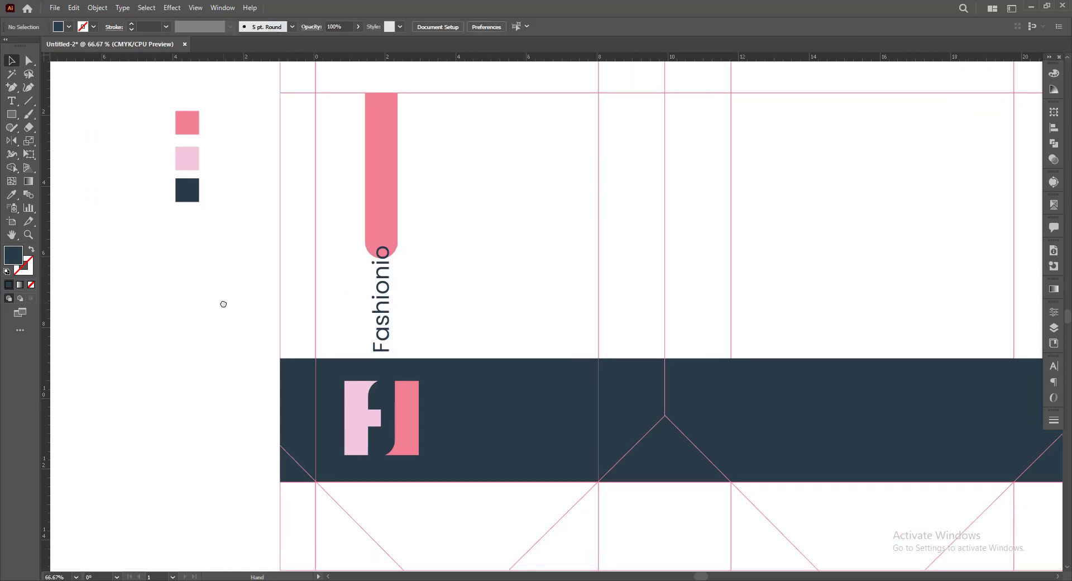
{"action": "left_click", "coordinate": [376, 222]}
{"action": "left_click_drag", "start_coordinate": [380, 258], "coordinate": [376, 246]}
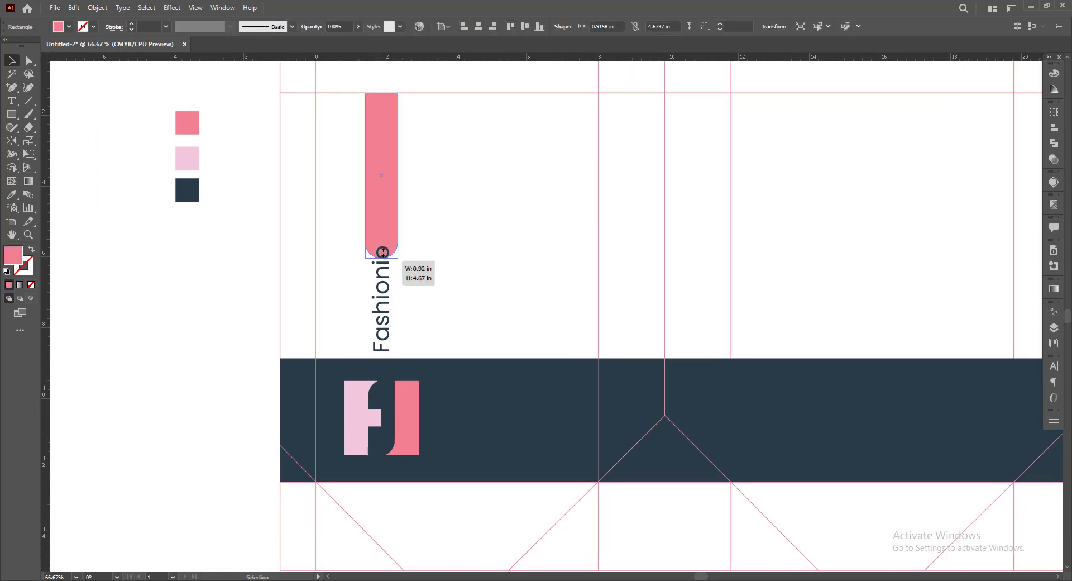
{"action": "left_click", "coordinate": [194, 321]}
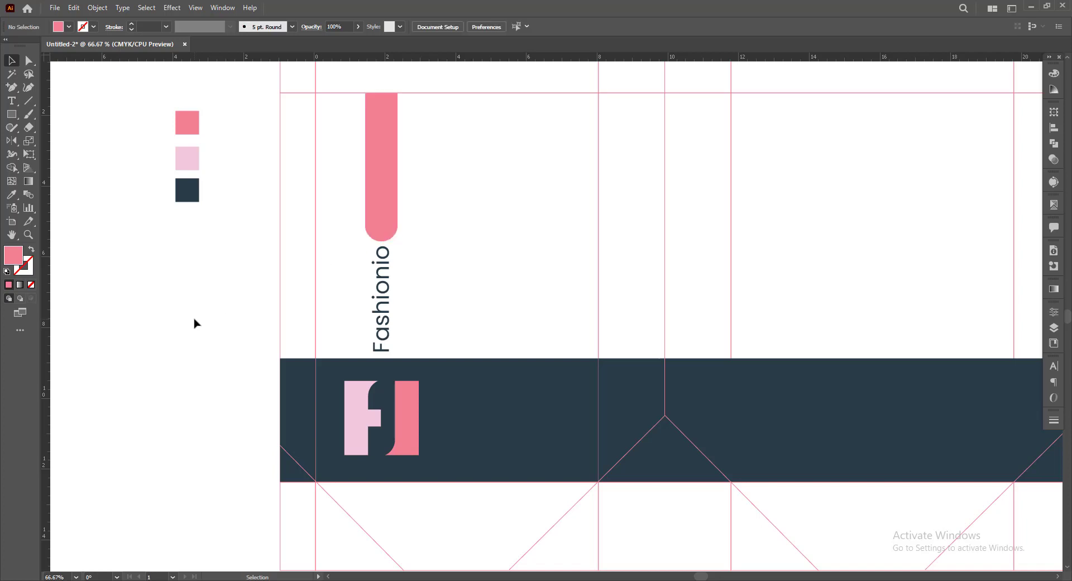
Delete the three colour sample squares.
{"action": "scroll", "coordinate": [212, 321], "scroll_direction": "down", "scroll_amount": 2}
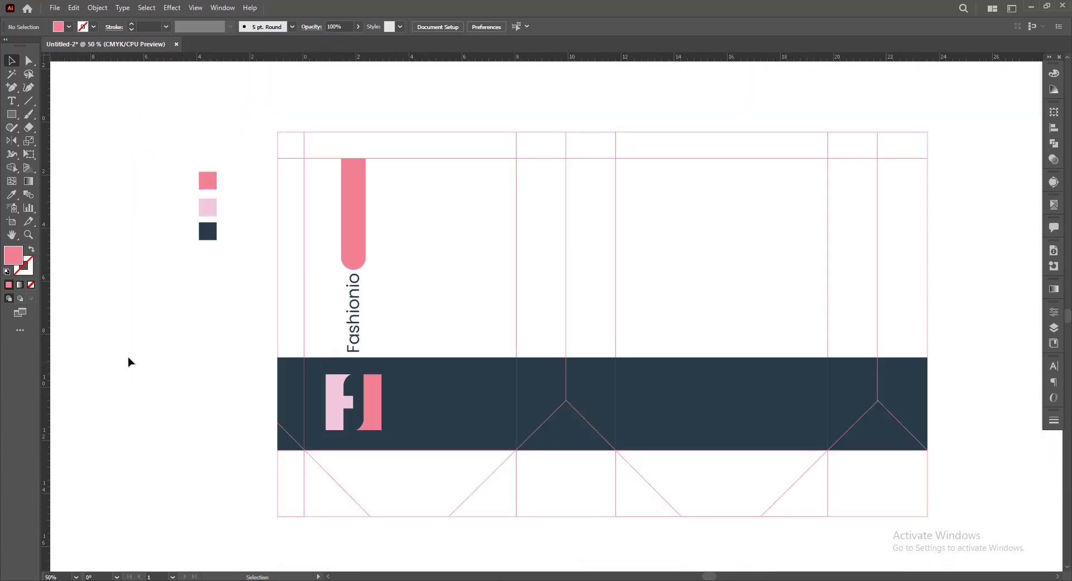
{"action": "left_click_drag", "start_coordinate": [167, 163], "coordinate": [235, 293]}
{"action": "key", "text": "Delete"}
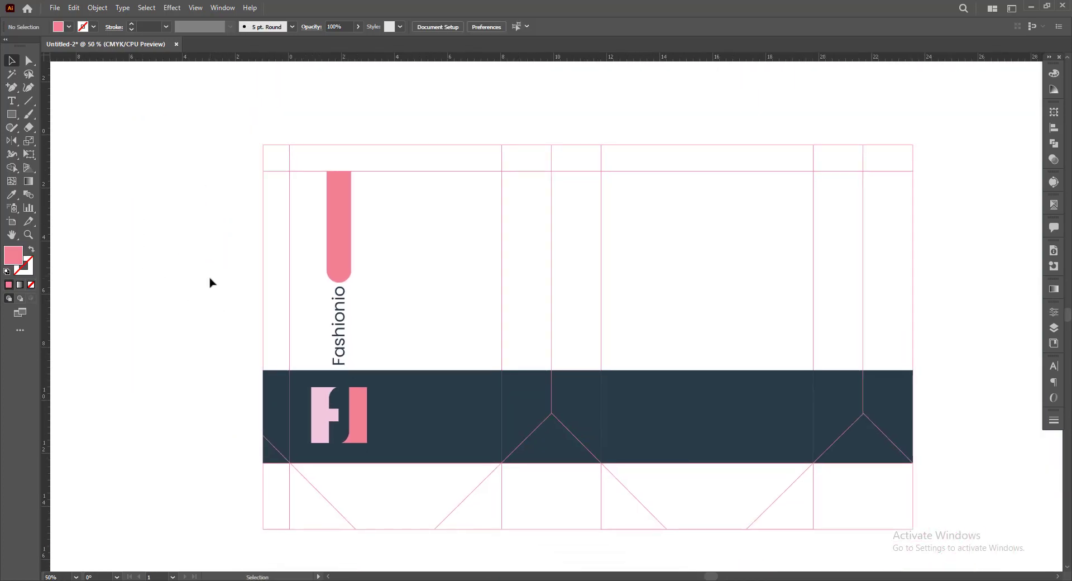
Zoom in and draw a small circle inside the bar's rounded end.
{"action": "scroll", "coordinate": [600, 363], "scroll_direction": "right", "scroll_amount": 2}
{"action": "scroll", "coordinate": [883, 363], "scroll_direction": "right", "scroll_amount": 2}
{"action": "scroll", "coordinate": [779, 369], "scroll_direction": "right", "scroll_amount": 1}
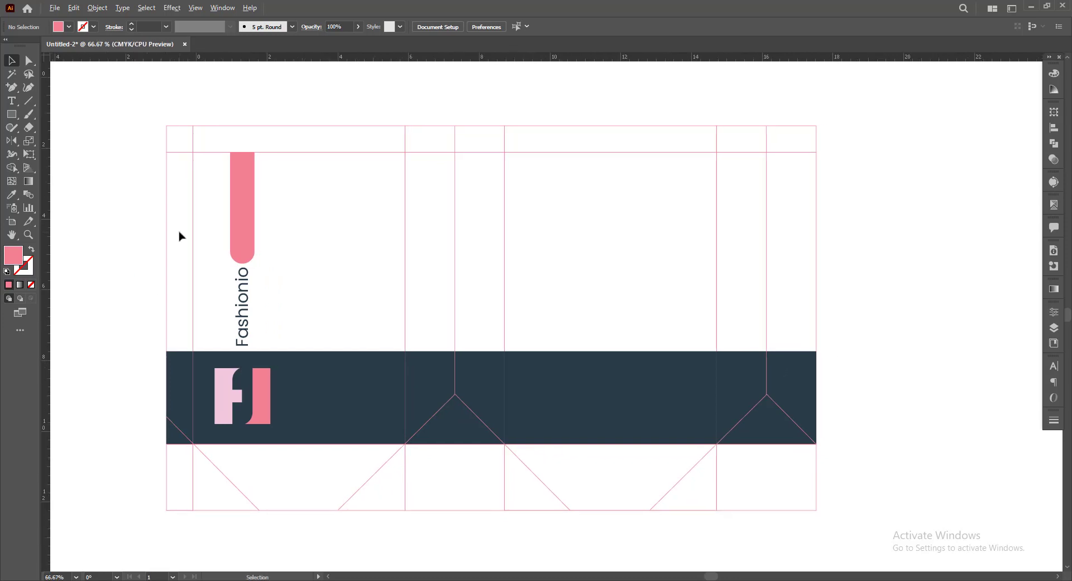
{"action": "scroll", "coordinate": [179, 236], "scroll_direction": "up", "scroll_amount": 2}
{"action": "left_click_drag", "start_coordinate": [12, 114], "coordinate": [55, 142]}
{"action": "scroll", "coordinate": [262, 275], "scroll_direction": "up", "scroll_amount": 3}
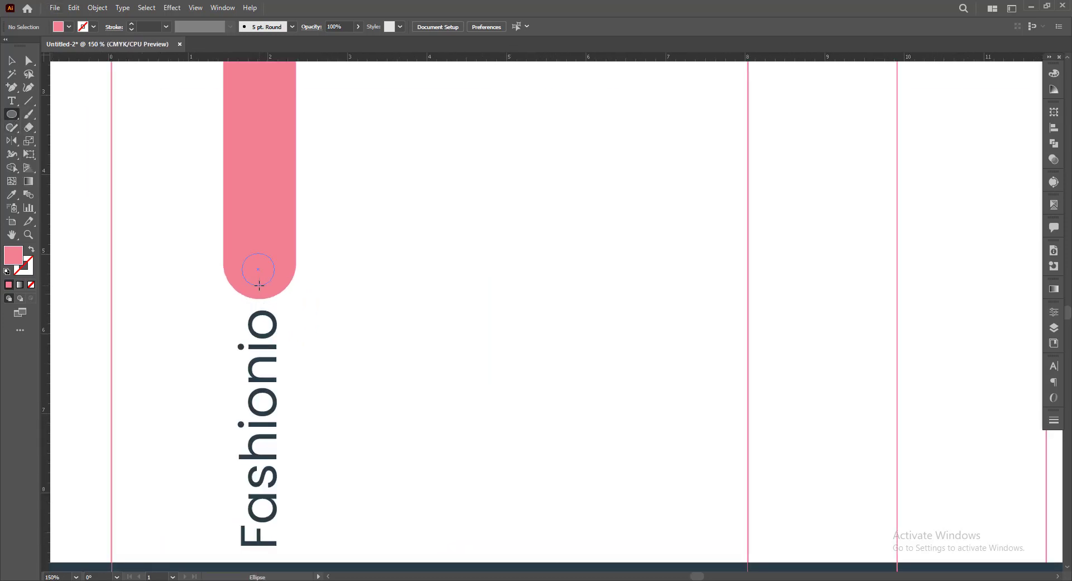
{"action": "left_click_drag", "start_coordinate": [259, 285], "coordinate": [260, 286]}
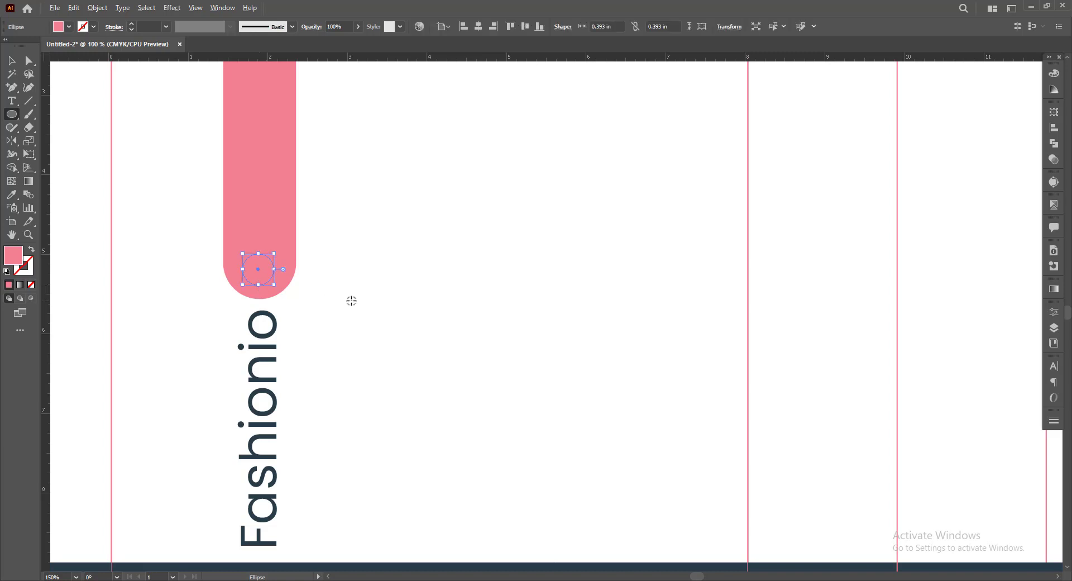
Make the circle a white 2 pt ring with no fill.
{"action": "scroll", "coordinate": [341, 327], "scroll_direction": "down", "scroll_amount": 2}
{"action": "left_click", "coordinate": [65, 29]}
{"action": "left_click", "coordinate": [23, 46]}
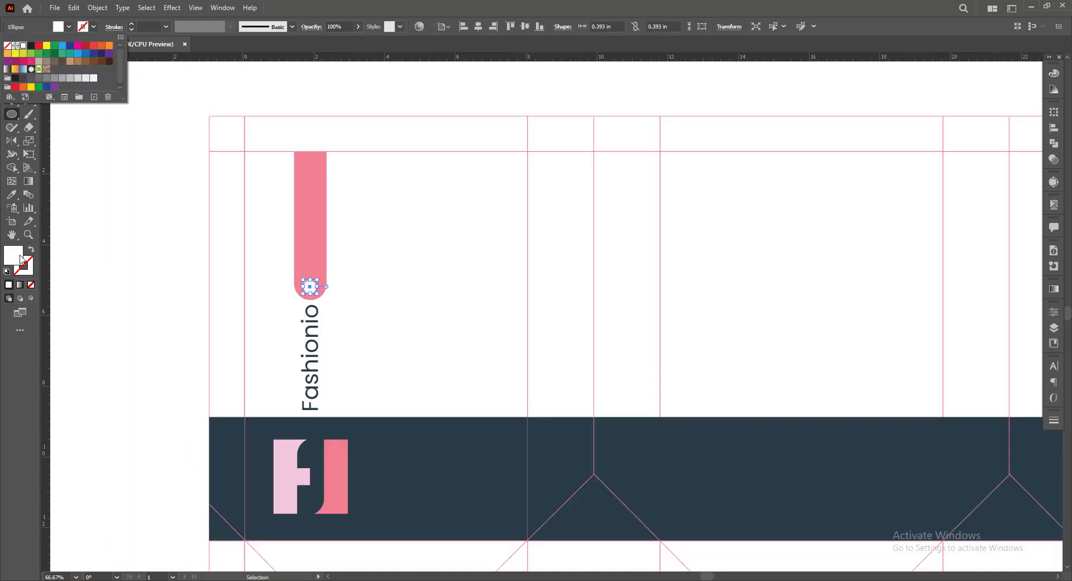
{"action": "left_click", "coordinate": [31, 250]}
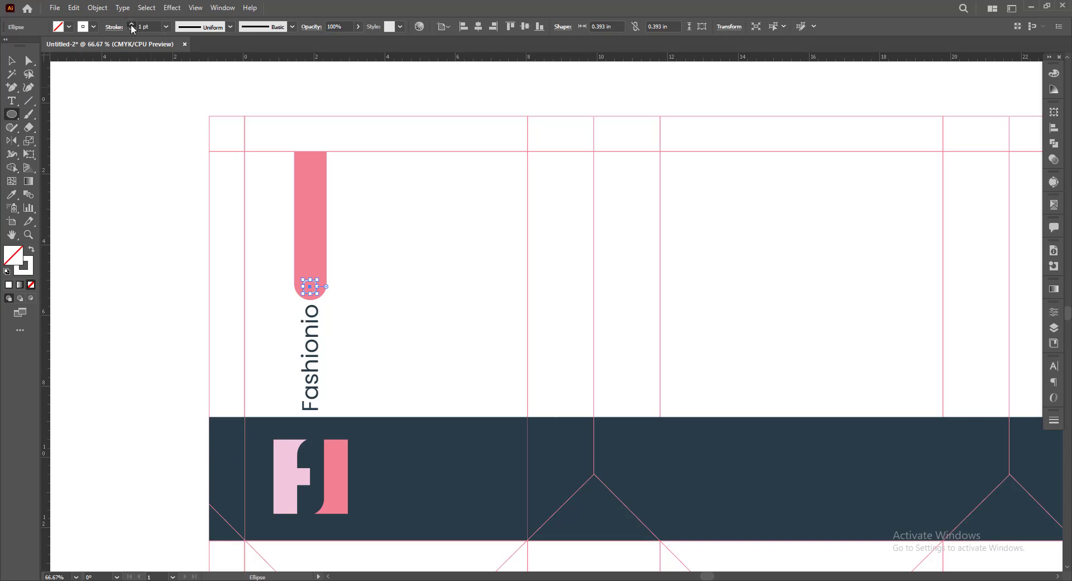
{"action": "left_click", "coordinate": [132, 26]}
{"action": "left_click", "coordinate": [12, 61]}
{"action": "left_click", "coordinate": [112, 204]}
{"action": "scroll", "coordinate": [330, 304], "scroll_direction": "down", "scroll_amount": 1}
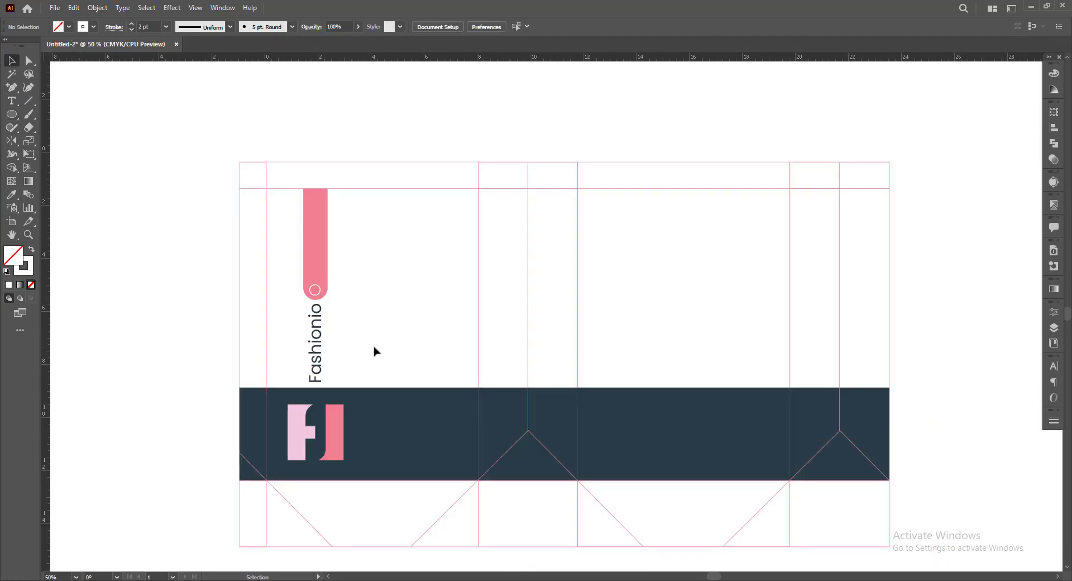
{"action": "scroll", "coordinate": [375, 350], "scroll_direction": "right", "scroll_amount": 1}
{"action": "scroll", "coordinate": [344, 352], "scroll_direction": "down", "scroll_amount": 1}
Group the FJ monogram, Fashionio text, pink bar and ring together.
{"action": "left_click", "coordinate": [307, 413]}
{"action": "left_click", "coordinate": [286, 295], "text": "shift"}
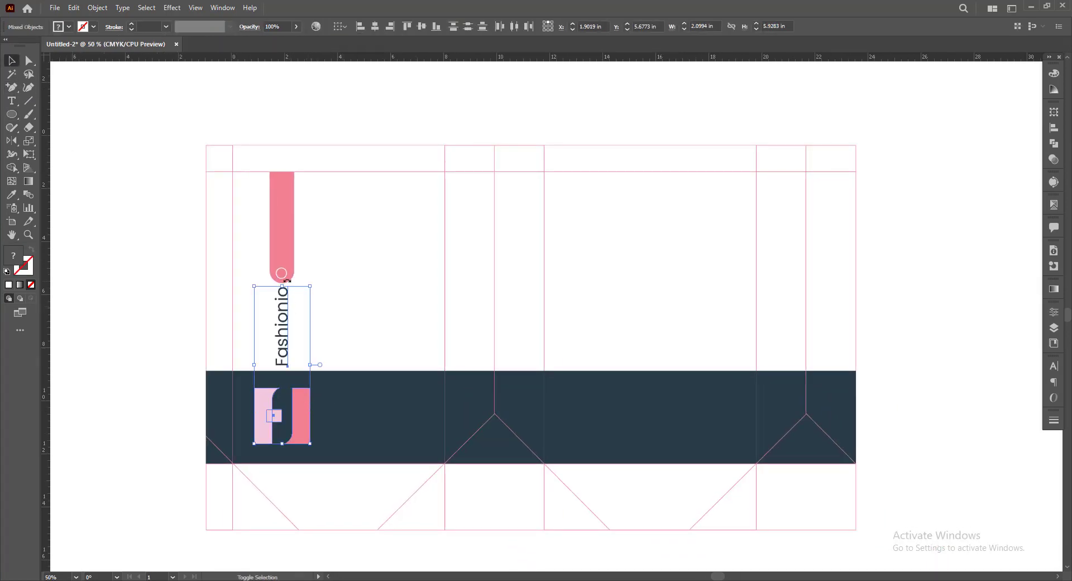
{"action": "left_click", "coordinate": [283, 273], "text": "shift"}
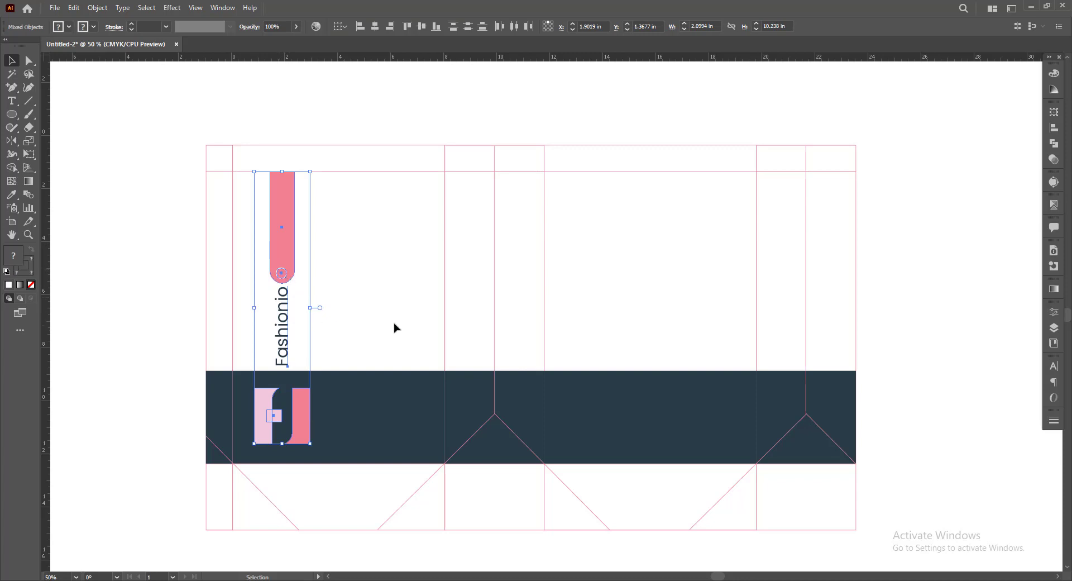
{"action": "key", "text": "a"}
{"action": "key", "text": "v"}
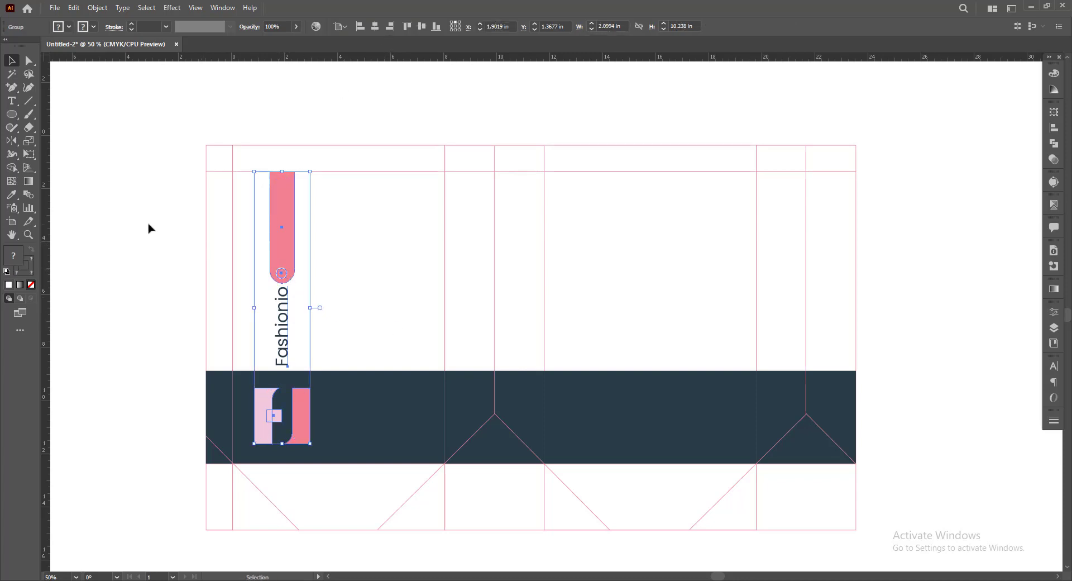
{"action": "left_click", "coordinate": [150, 228]}
Duplicate the group onto the second front panel.
{"action": "left_click_drag", "start_coordinate": [276, 217], "coordinate": [594, 235]}
{"action": "left_click", "coordinate": [953, 340]}
{"action": "left_click_drag", "start_coordinate": [954, 340], "coordinate": [940, 313]}
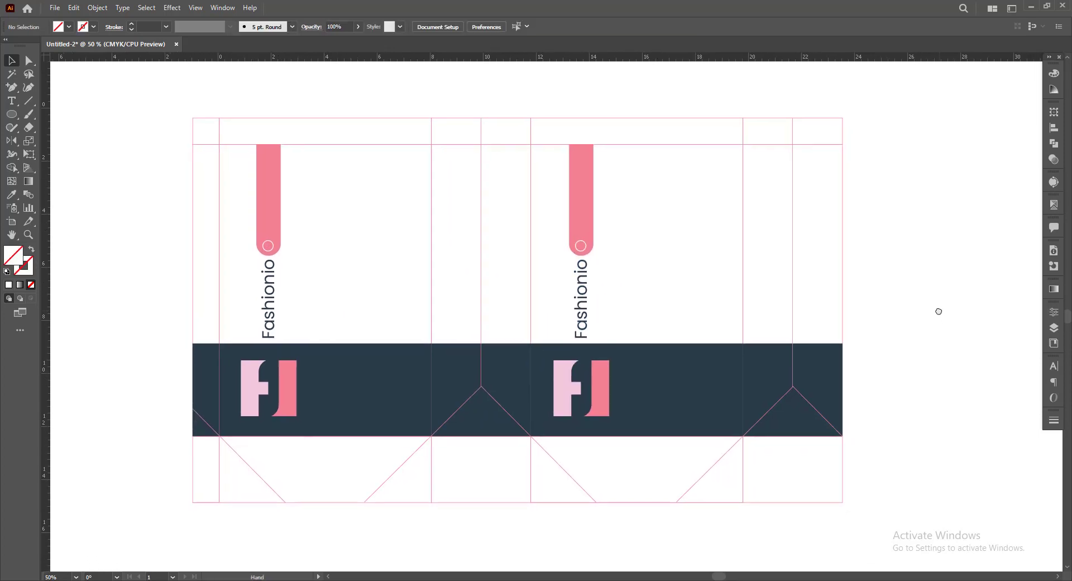
{"action": "key", "text": "ctrl+s"}
{"action": "key", "text": "Escape"}
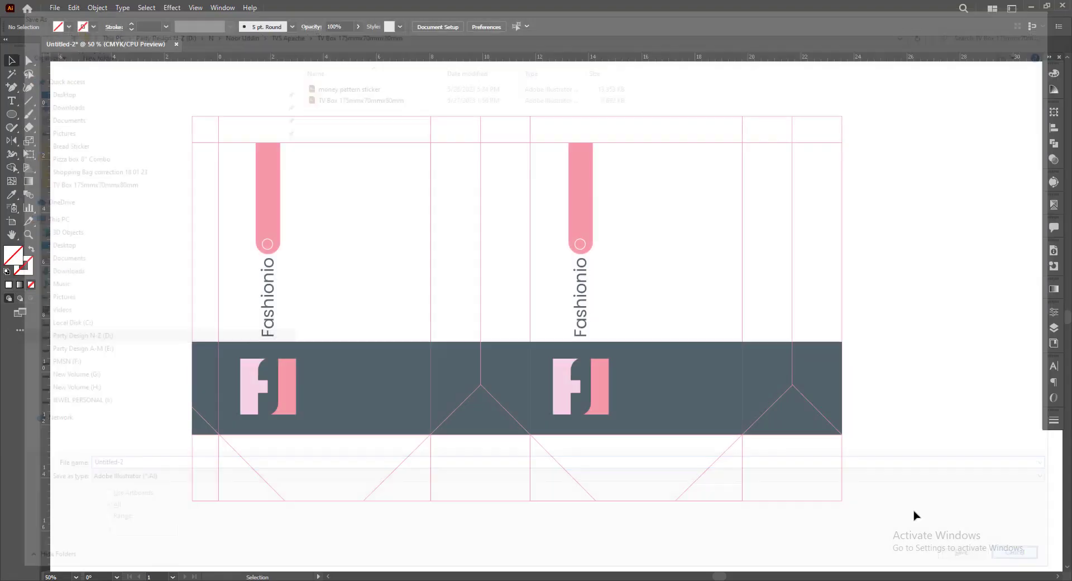
{"action": "scroll", "coordinate": [900, 394], "scroll_direction": "up", "scroll_amount": 1}
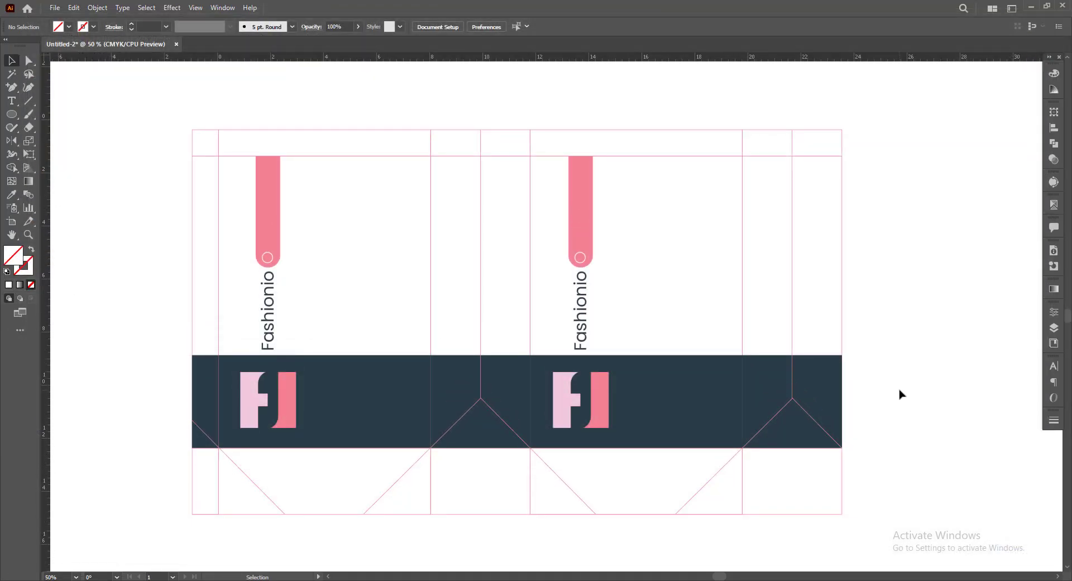
Add a vertical guide across the first panel.
{"action": "left_click", "coordinate": [399, 162]}
{"action": "left_click_drag", "start_coordinate": [431, 81], "coordinate": [415, 80]}
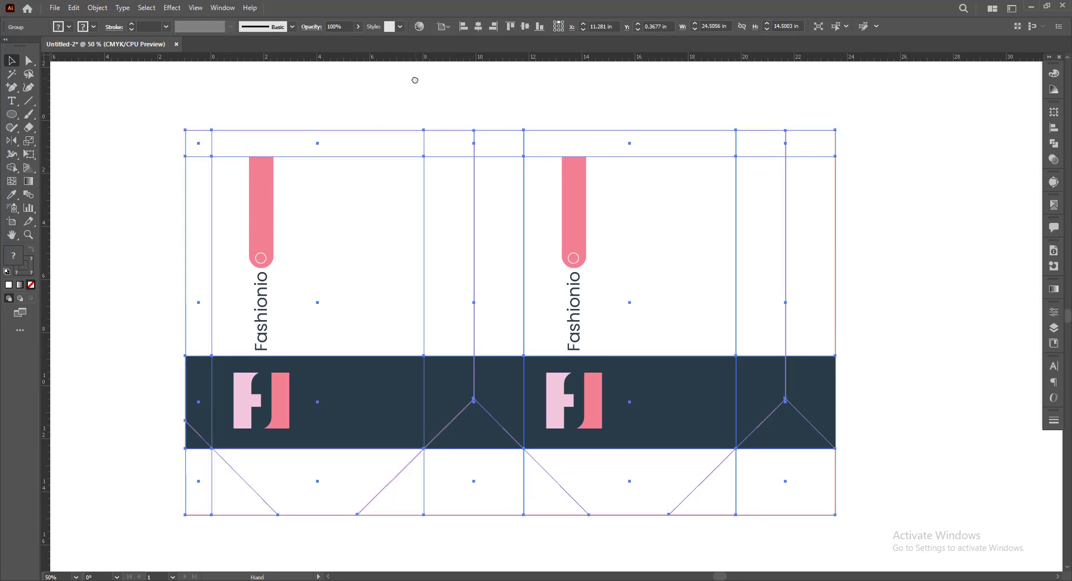
{"action": "left_click_drag", "start_coordinate": [144, 193], "coordinate": [318, 143]}
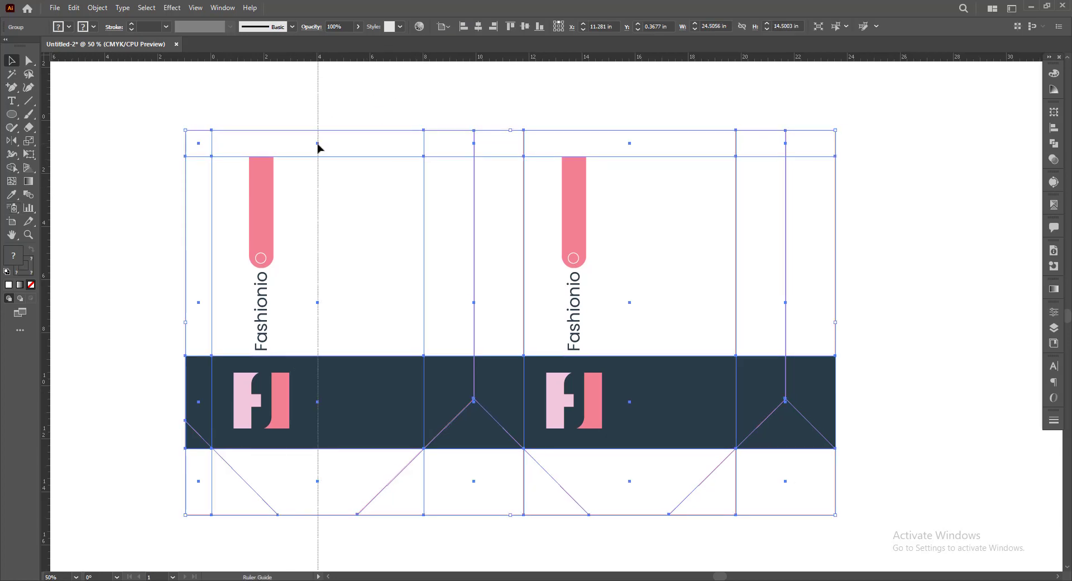
{"action": "left_click", "coordinate": [362, 113]}
Draw a small black-outlined circle above the first panel.
{"action": "key", "text": "l"}
{"action": "scroll", "coordinate": [284, 168], "scroll_direction": "up", "scroll_amount": 1}
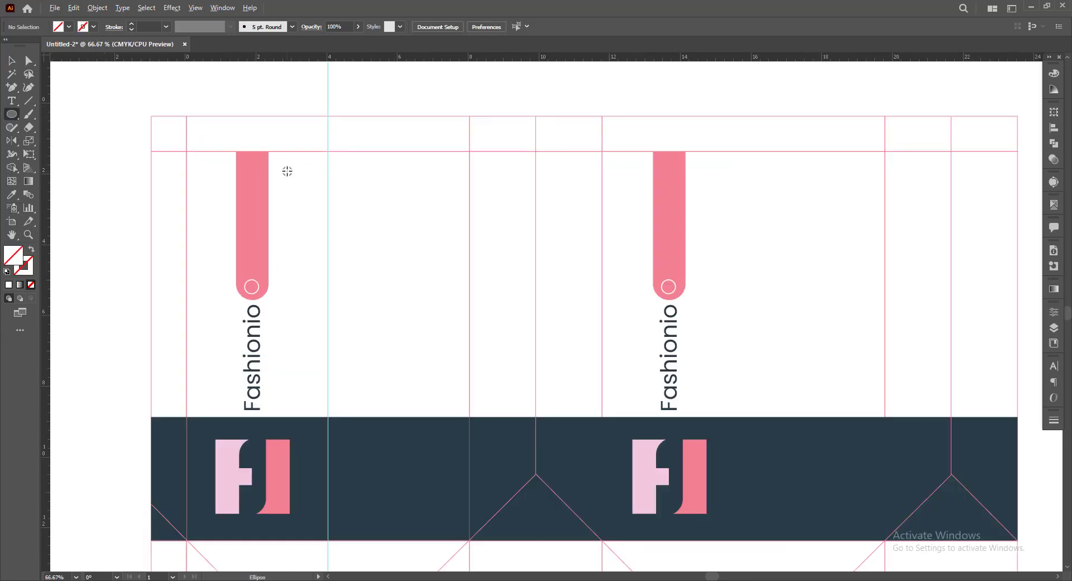
{"action": "scroll", "coordinate": [330, 191], "scroll_direction": "up", "scroll_amount": 2}
{"action": "scroll", "coordinate": [331, 193], "scroll_direction": "up", "scroll_amount": 3}
{"action": "left_click_drag", "start_coordinate": [263, 162], "coordinate": [272, 172]}
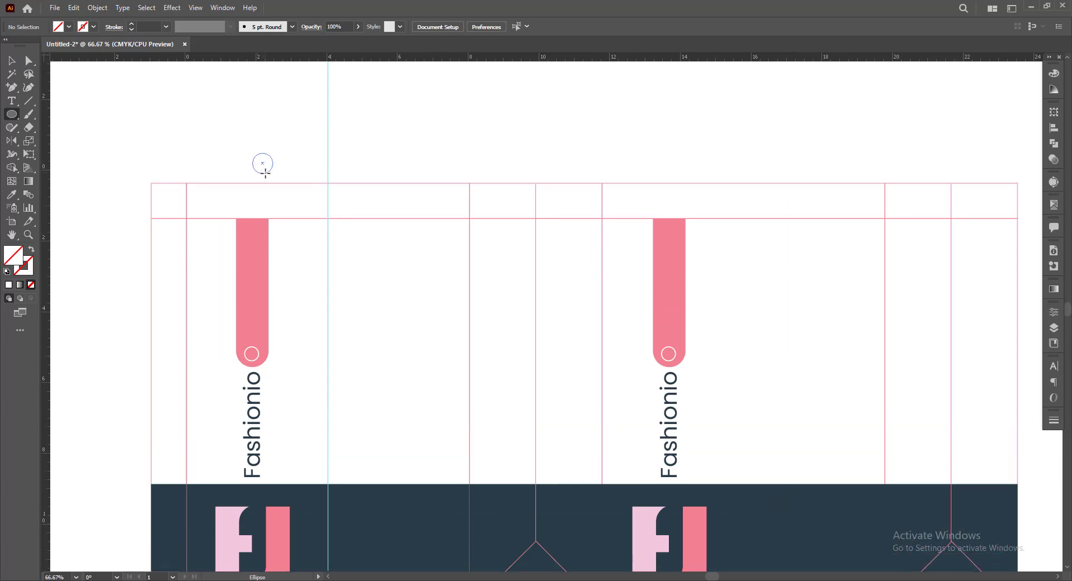
{"action": "left_click", "coordinate": [93, 27]}
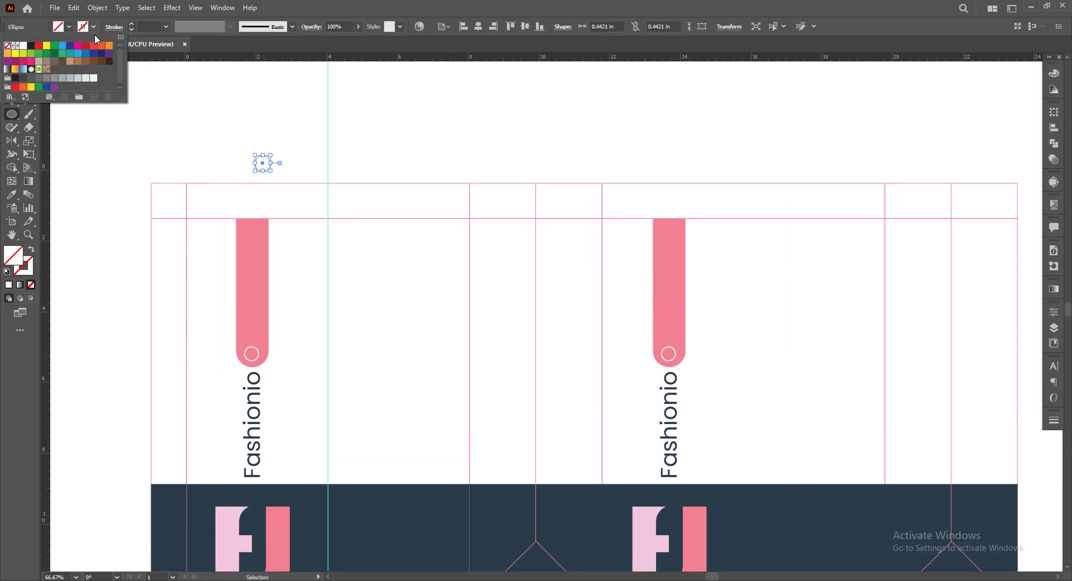
{"action": "left_click", "coordinate": [31, 46]}
{"action": "left_click", "coordinate": [340, 191]}
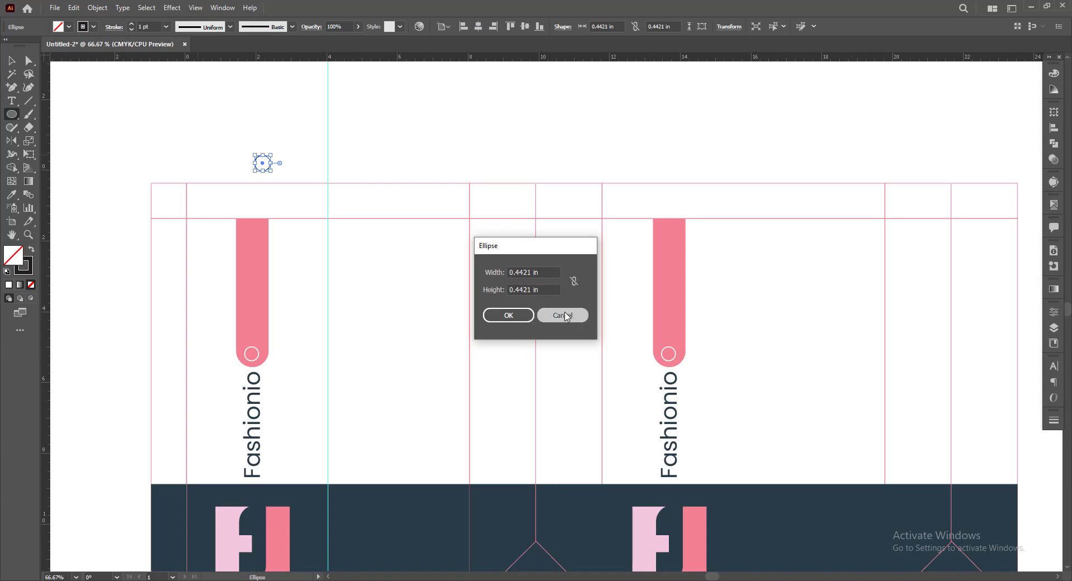
{"action": "key", "text": "Escape"}
Shrink the circle slightly, duplicate it to the right, and group the pair.
{"action": "left_click", "coordinate": [11, 61]}
{"action": "left_click_drag", "start_coordinate": [271, 166], "coordinate": [274, 165]}
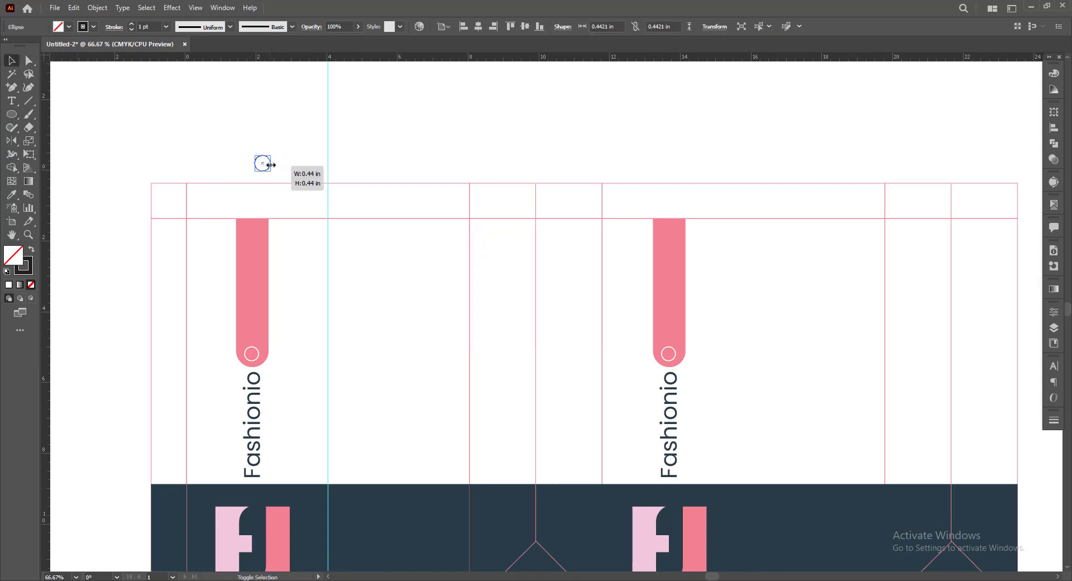
{"action": "left_click", "coordinate": [280, 168]}
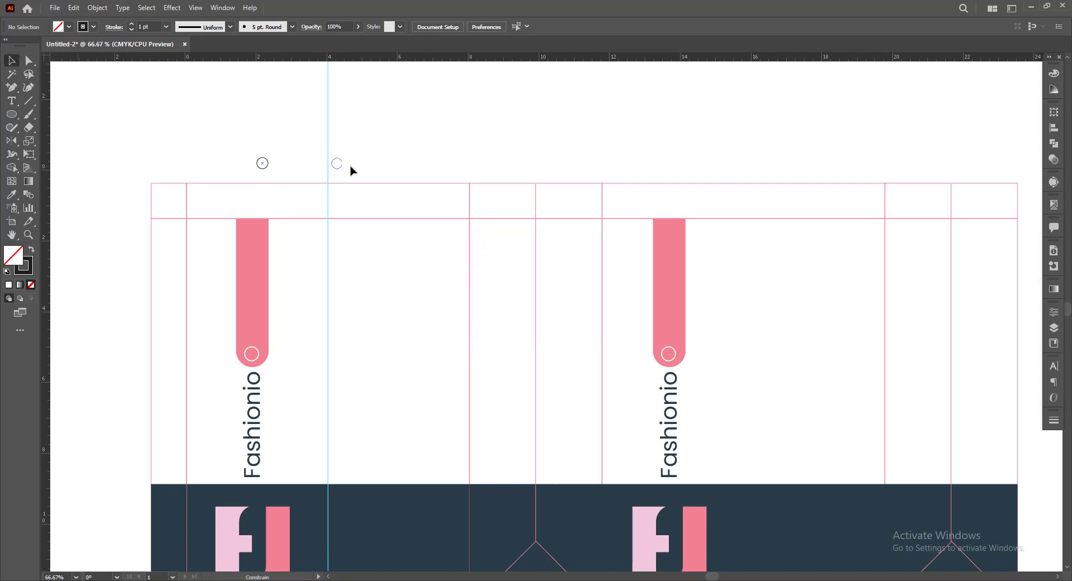
{"action": "left_click_drag", "start_coordinate": [265, 169], "coordinate": [367, 169]}
{"action": "left_click", "coordinate": [266, 168], "text": "shift"}
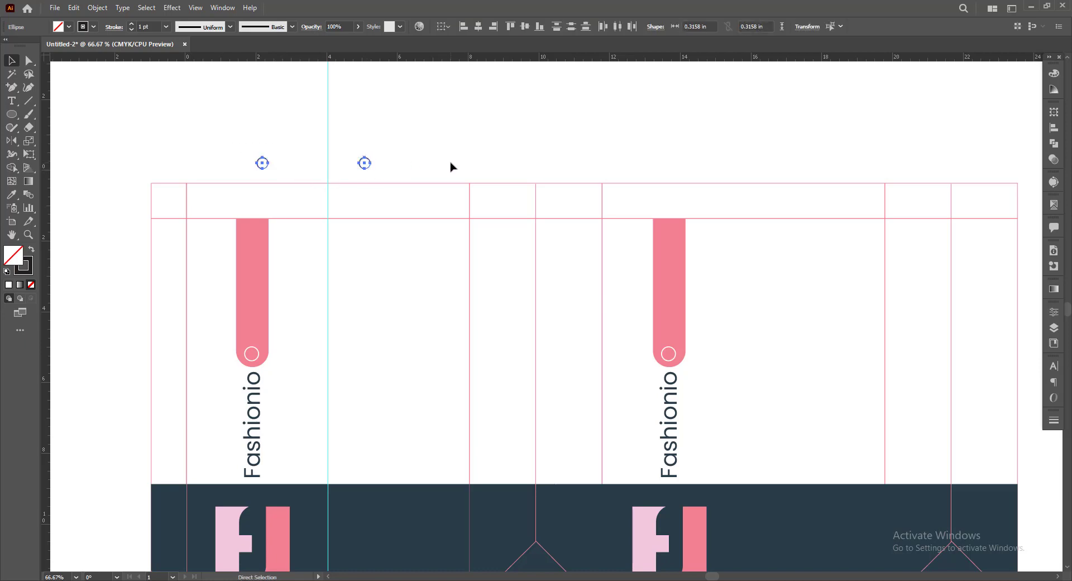
{"action": "key", "text": "ctrl+g"}
Move the circle pair onto the first panel's top, just right of the pink bar.
{"action": "left_click", "coordinate": [479, 158]}
{"action": "left_click", "coordinate": [366, 169]}
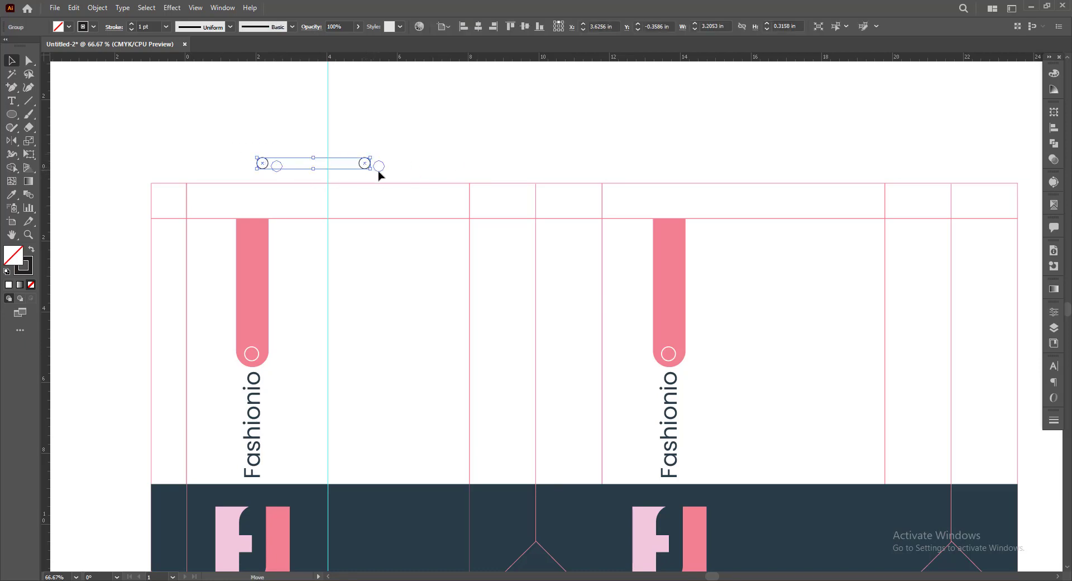
{"action": "left_click_drag", "start_coordinate": [367, 164], "coordinate": [387, 234]}
{"action": "key", "text": "ctrl+1"}
{"action": "scroll", "coordinate": [335, 239], "scroll_direction": "up", "scroll_amount": 2}
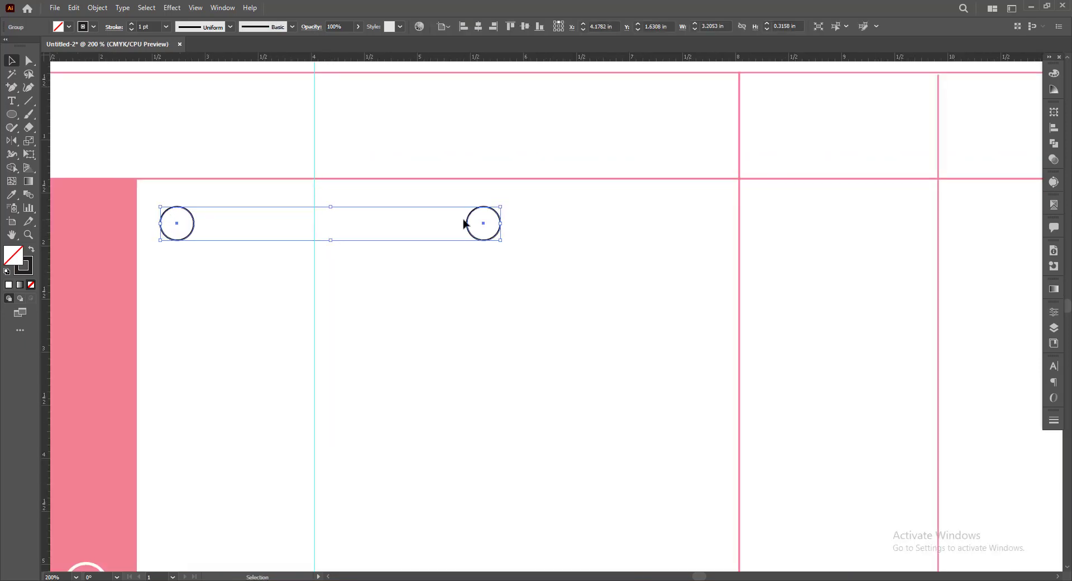
{"action": "left_click_drag", "start_coordinate": [484, 225], "coordinate": [471, 225]}
{"action": "key", "text": "Left"}
{"action": "key", "text": "Left"}
{"action": "key", "text": "Left"}
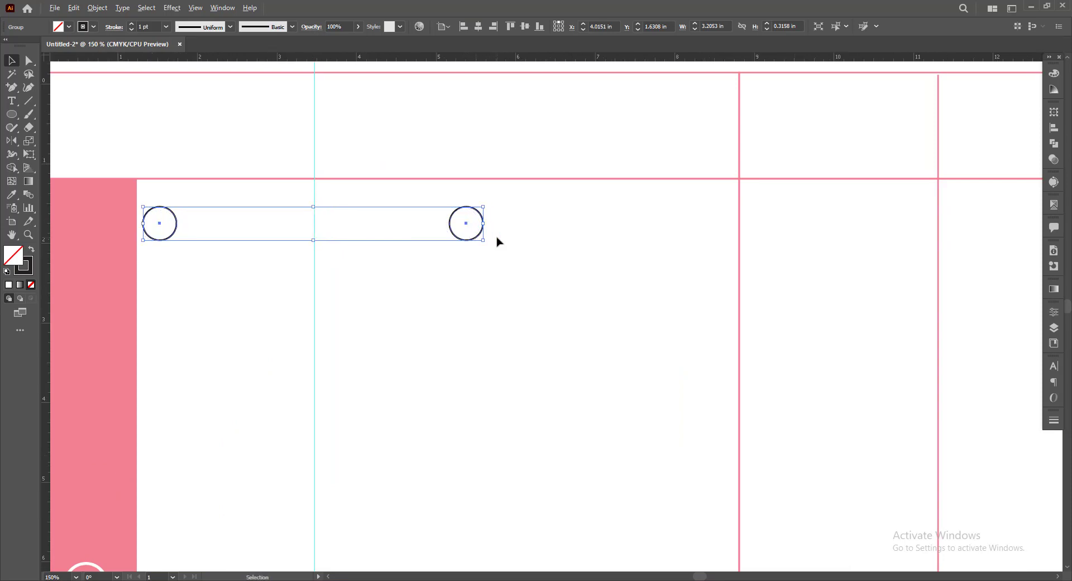
{"action": "scroll", "coordinate": [467, 268], "scroll_direction": "down", "scroll_amount": 4}
{"action": "left_click", "coordinate": [467, 268]}
{"action": "scroll", "coordinate": [558, 208], "scroll_direction": "left", "scroll_amount": 2}
{"action": "scroll", "coordinate": [561, 331], "scroll_direction": "down", "scroll_amount": 1}
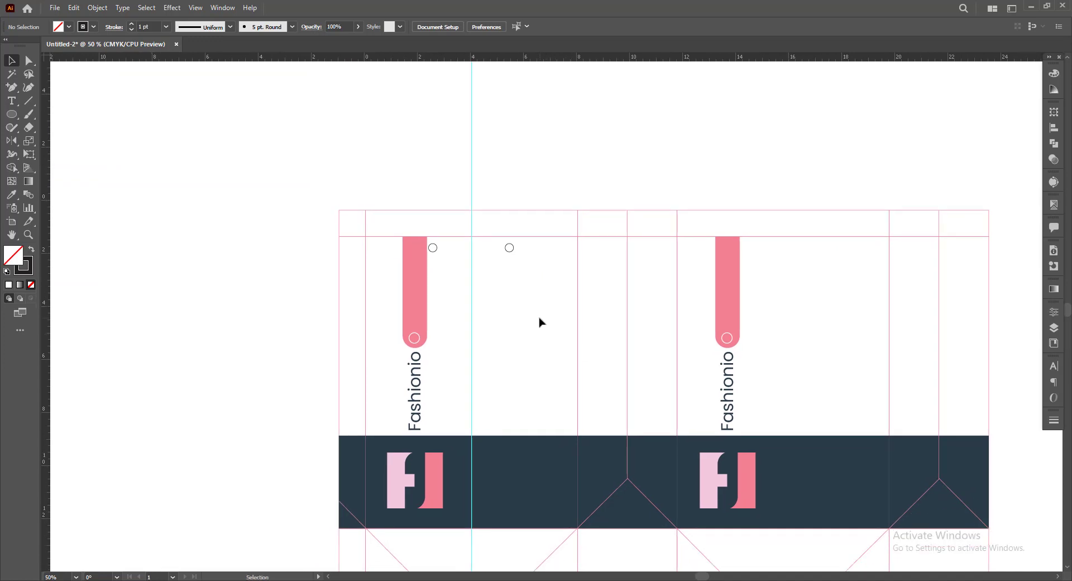
Duplicate the circle pair upward into the top fold strip and select all four.
{"action": "scroll", "coordinate": [519, 252], "scroll_direction": "up", "scroll_amount": 1}
{"action": "left_click_drag", "start_coordinate": [506, 251], "coordinate": [504, 219]}
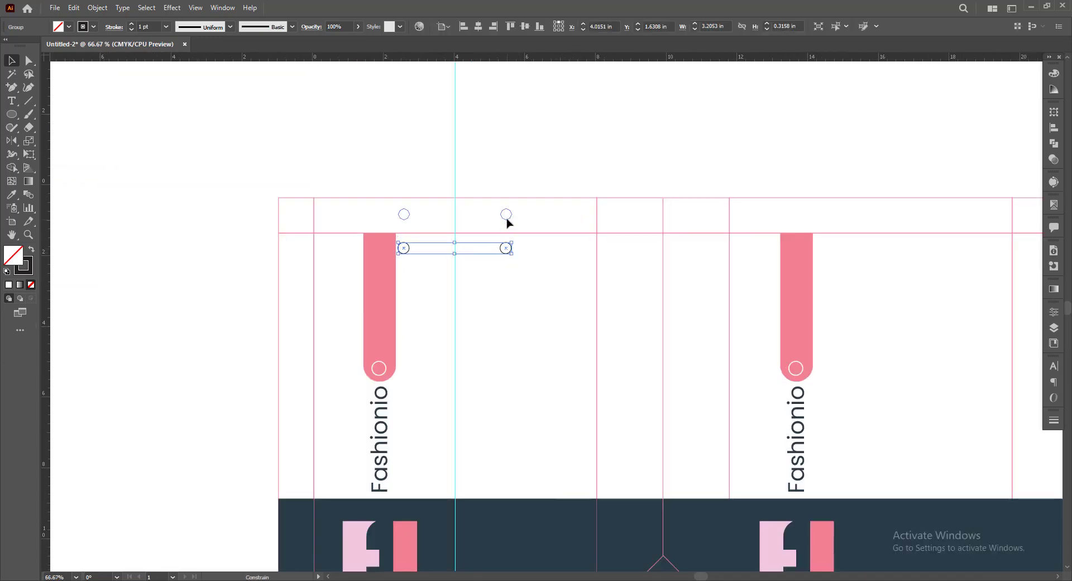
{"action": "scroll", "coordinate": [542, 156], "scroll_direction": "right", "scroll_amount": 3}
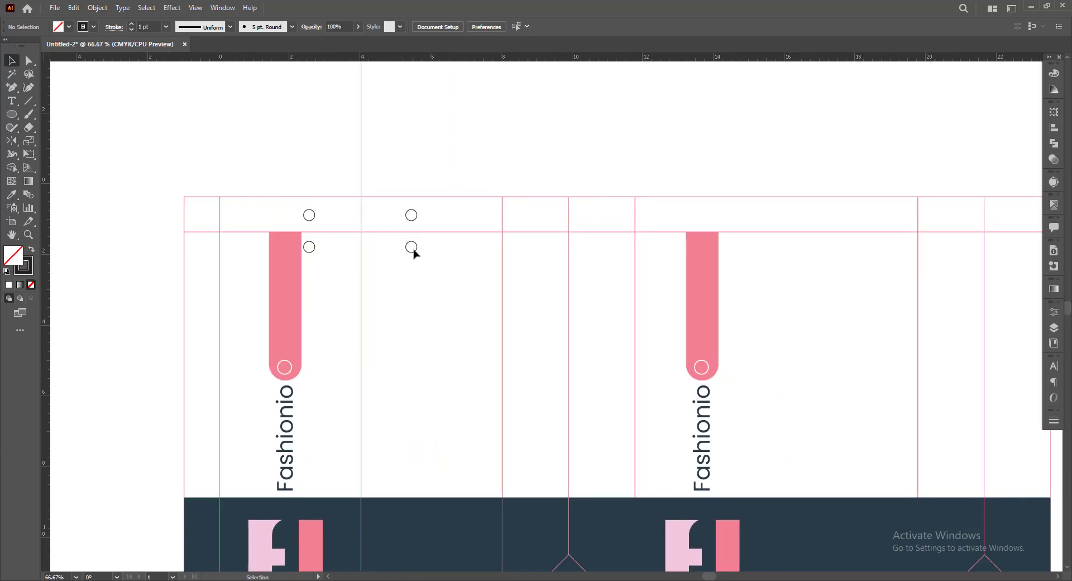
{"action": "left_click", "coordinate": [414, 248]}
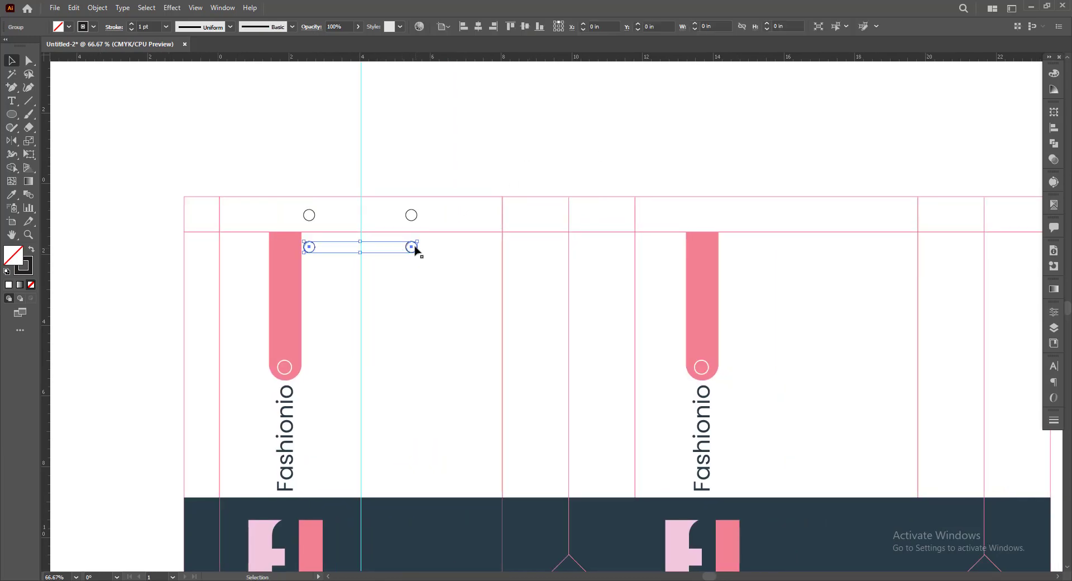
{"action": "left_click", "coordinate": [413, 217], "text": "shift"}
Give the four circles the pink bar's colour using the Eyedropper.
{"action": "left_click", "coordinate": [13, 195]}
{"action": "left_click", "coordinate": [281, 262]}
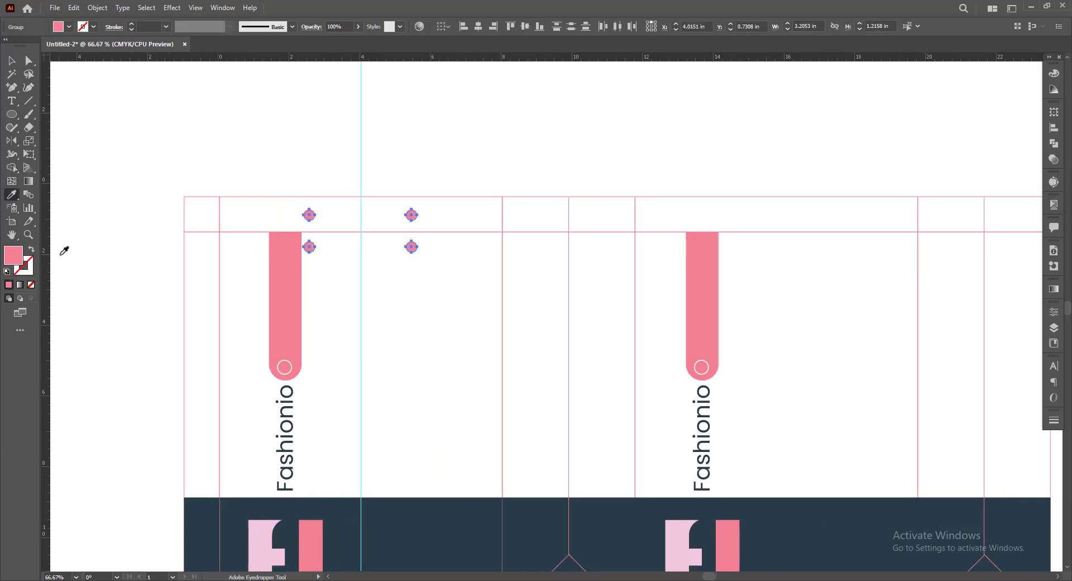
{"action": "left_click", "coordinate": [11, 60]}
{"action": "key", "text": "ctrl+minus"}
{"action": "key", "text": "ctrl+minus"}
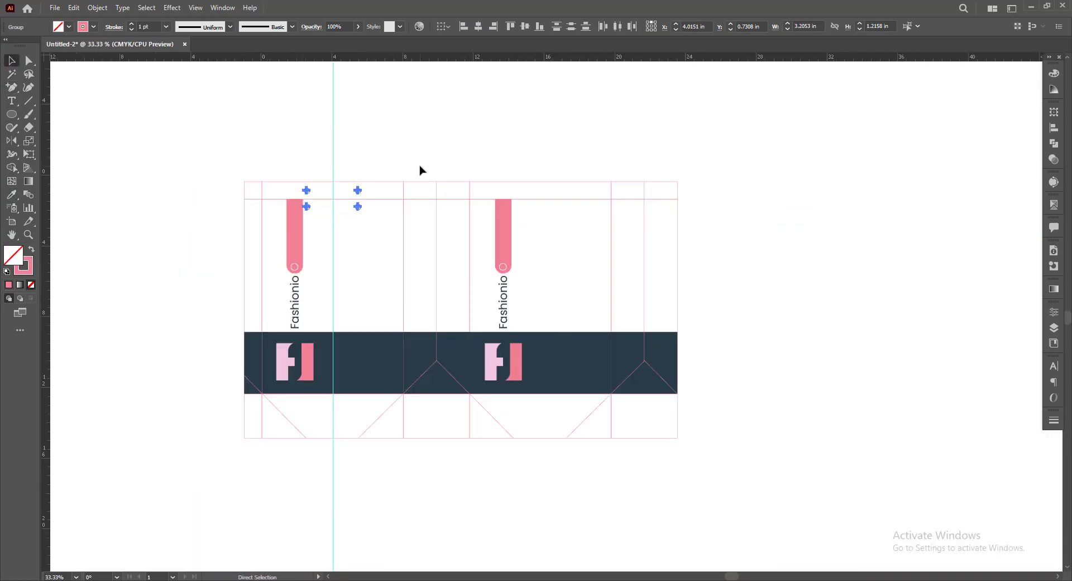
{"action": "left_click", "coordinate": [419, 170]}
{"action": "key", "text": "ctrl+plus"}
Copy the four pink circles onto the second front panel.
{"action": "left_click_drag", "start_coordinate": [323, 218], "coordinate": [641, 222]}
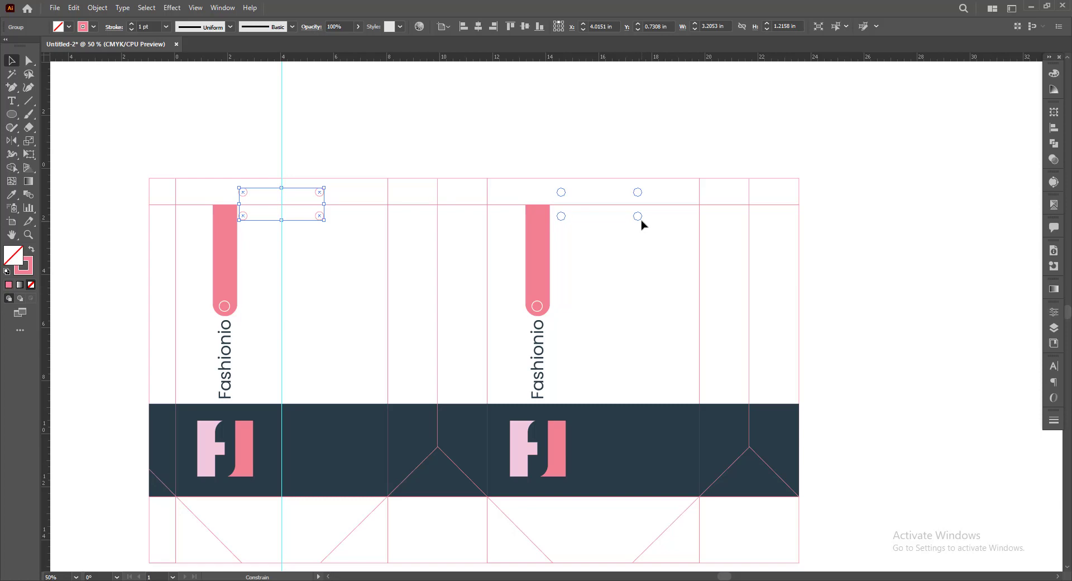
{"action": "left_click_drag", "start_coordinate": [641, 222], "coordinate": [641, 222]}
{"action": "left_click", "coordinate": [598, 119]}
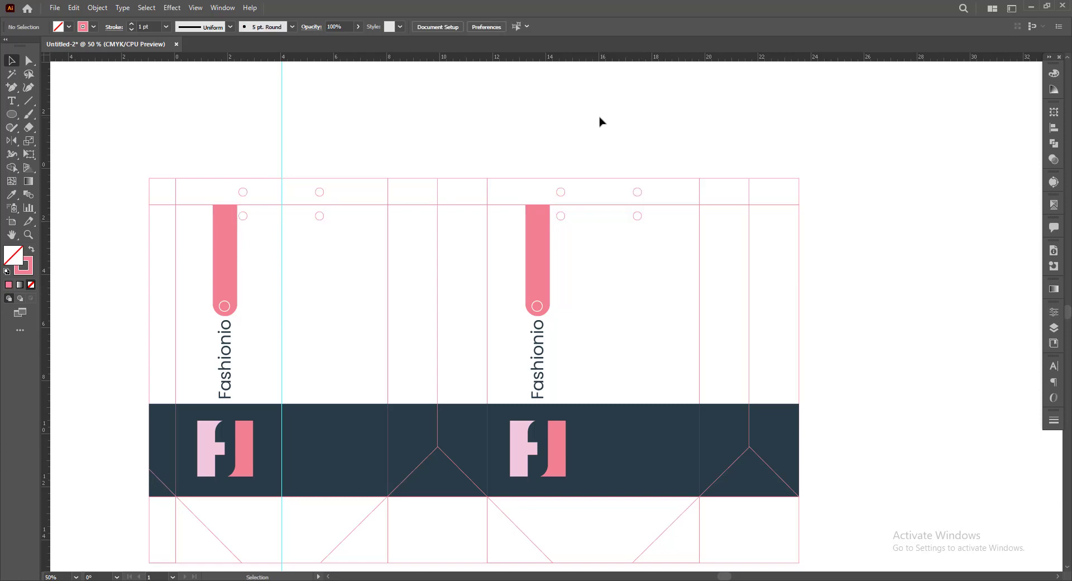
{"action": "left_click", "coordinate": [559, 221]}
{"action": "key", "text": "ctrl+plus"}
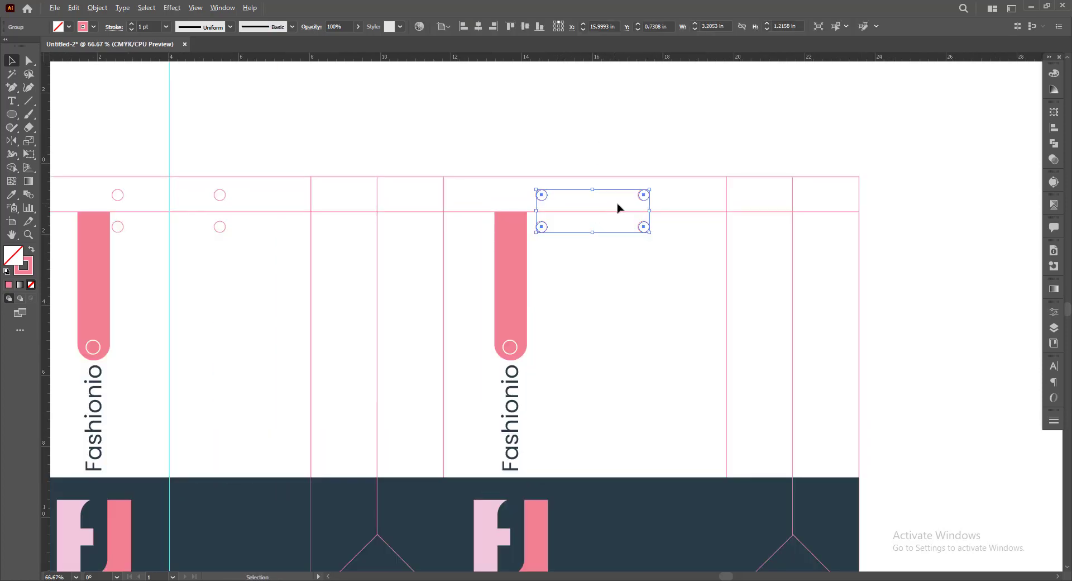
{"action": "left_click", "coordinate": [711, 191]}
Add a vertical guide through the second panel's circles to check their placement.
{"action": "left_click_drag", "start_coordinate": [48, 214], "coordinate": [586, 197]}
{"action": "scroll", "coordinate": [648, 203], "scroll_direction": "up", "scroll_amount": 2}
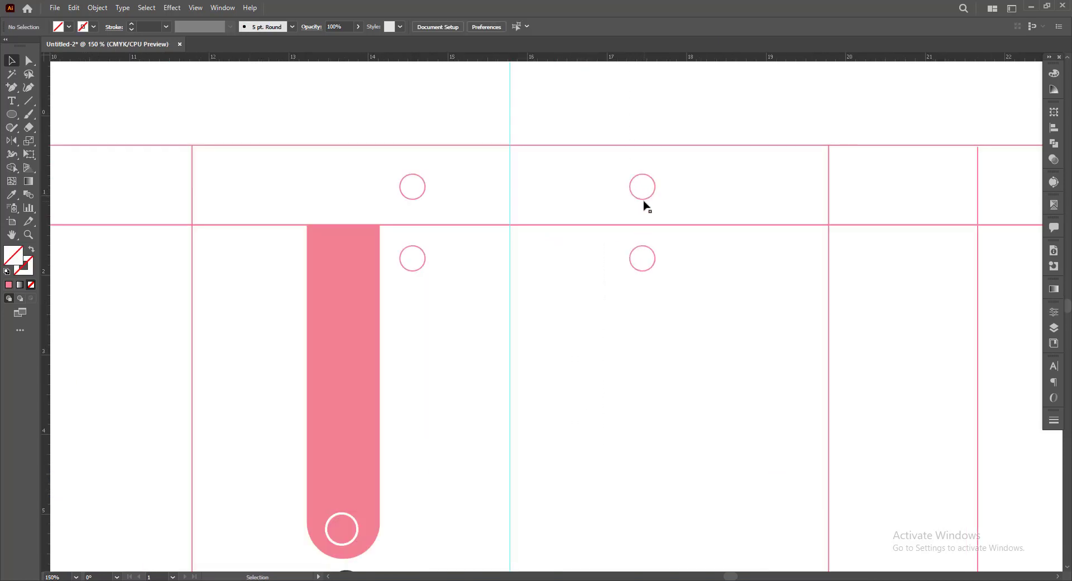
{"action": "left_click", "coordinate": [642, 201]}
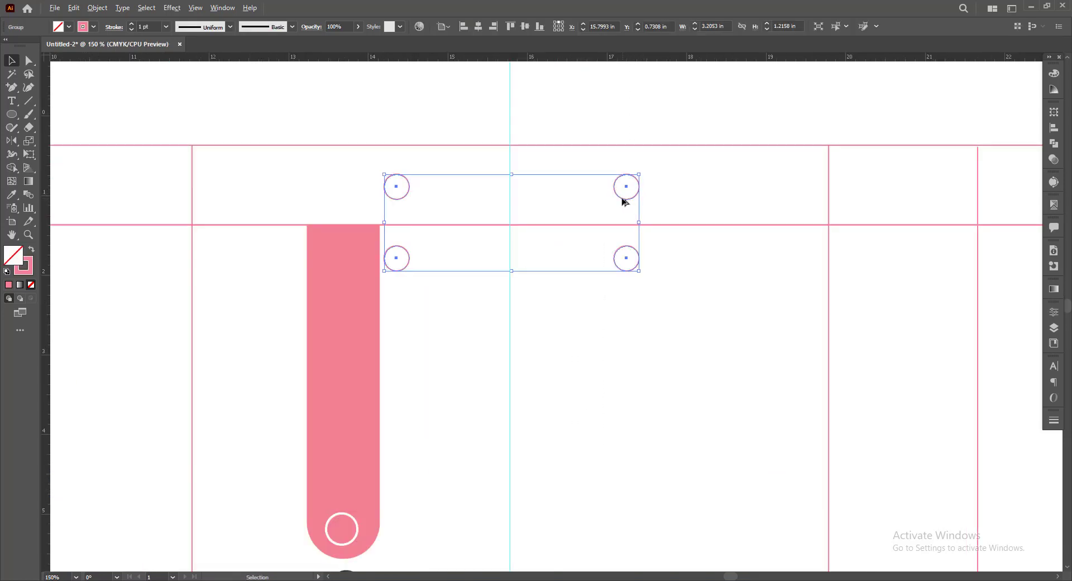
{"action": "scroll", "coordinate": [625, 202], "scroll_direction": "down", "scroll_amount": 2}
{"action": "scroll", "coordinate": [612, 203], "scroll_direction": "down", "scroll_amount": 2}
{"action": "left_click", "coordinate": [672, 149]}
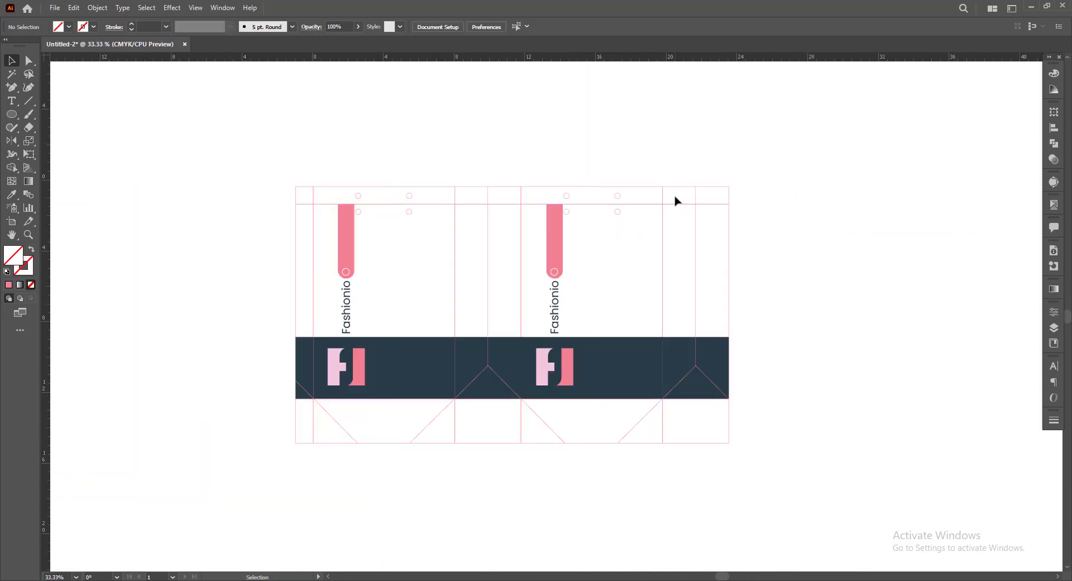
{"action": "scroll", "coordinate": [571, 298], "scroll_direction": "up", "scroll_amount": 1}
{"action": "left_click_drag", "start_coordinate": [903, 361], "coordinate": [915, 351]}
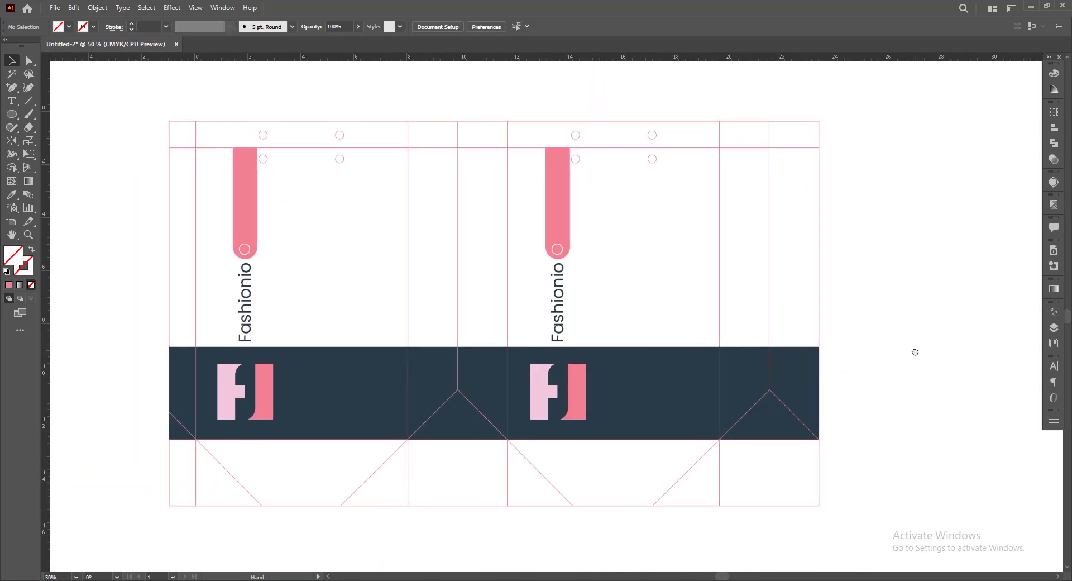
{"action": "scroll", "coordinate": [915, 352], "scroll_direction": "down", "scroll_amount": 1}
{"action": "scroll", "coordinate": [917, 351], "scroll_direction": "up", "scroll_amount": 1}
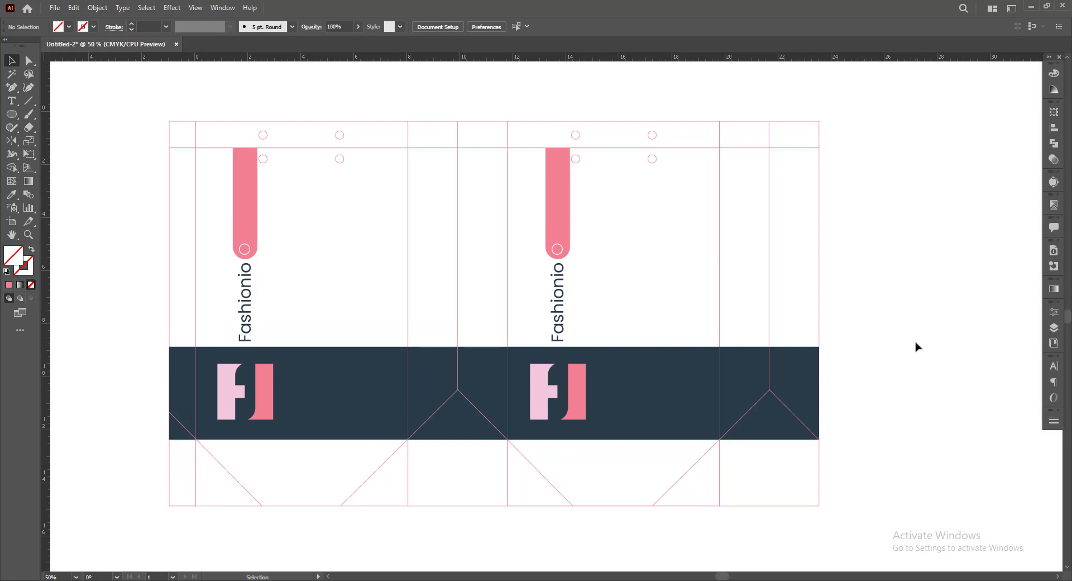